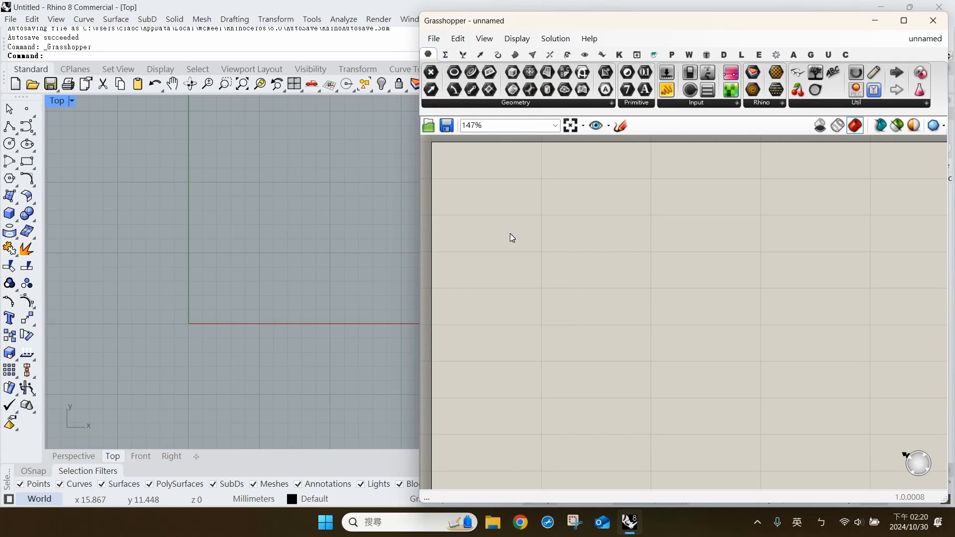
# Place a Radial grid component on the Grasshopper canvas
pyautogui.click(480, 55)
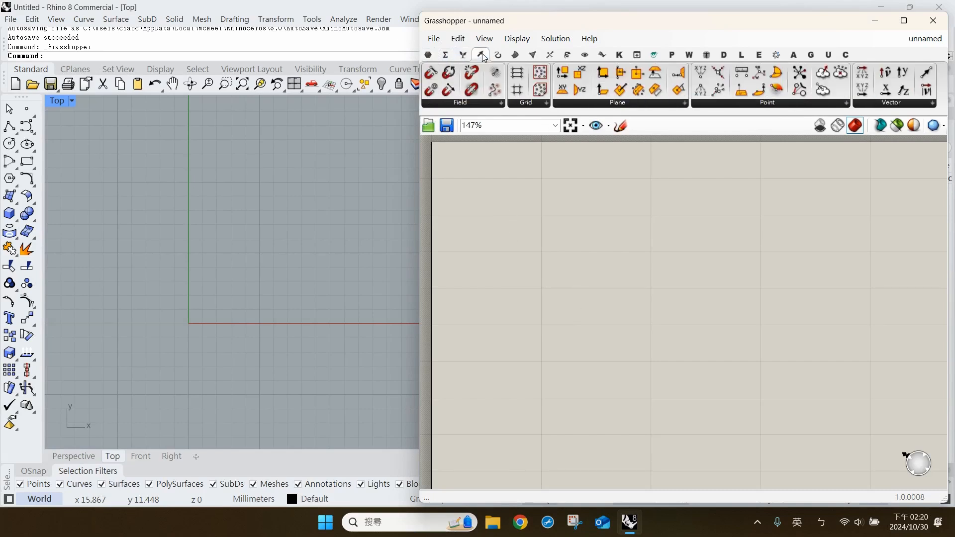
pyautogui.click(531, 109)
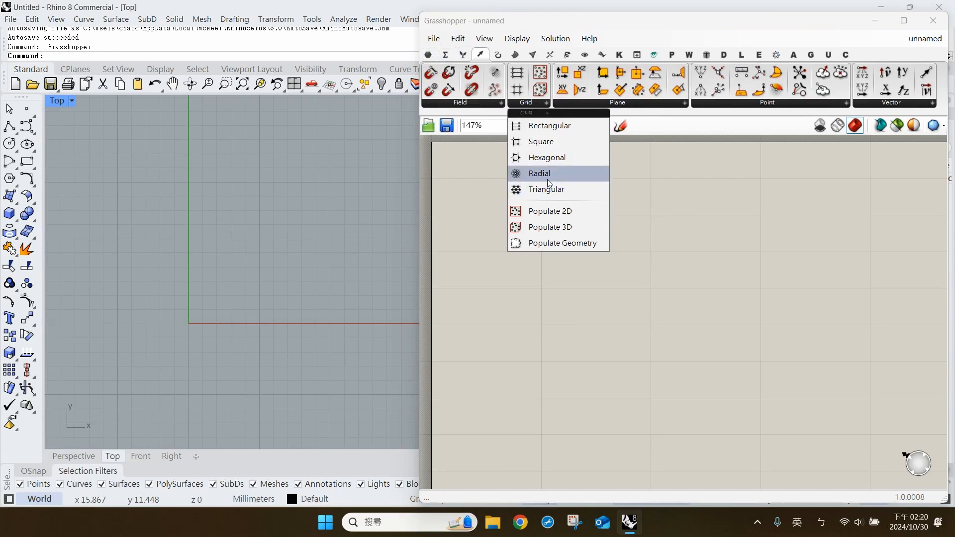
pyautogui.click(550, 223)
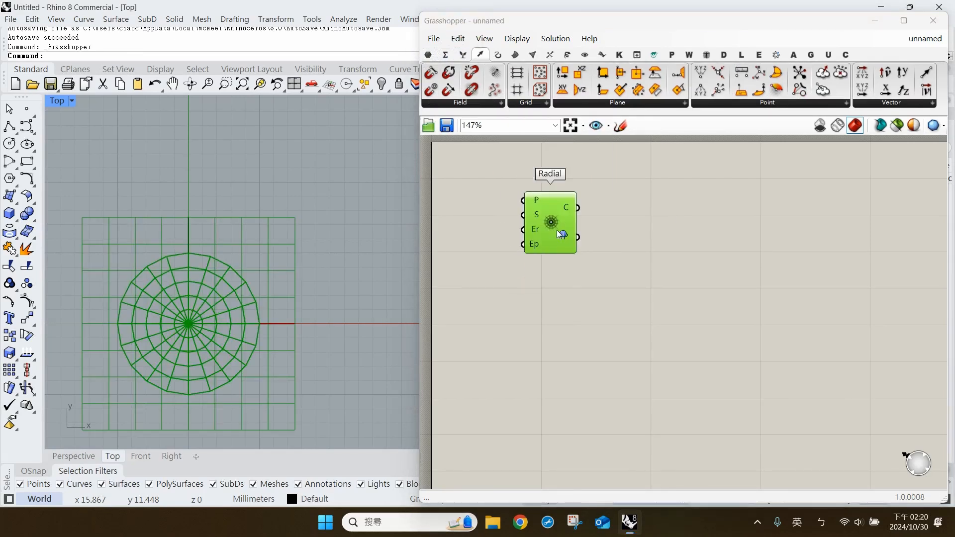
# Add a panel holding the value 2 and connect it to the Radial component's S input
pyautogui.doubleClick(508, 220)
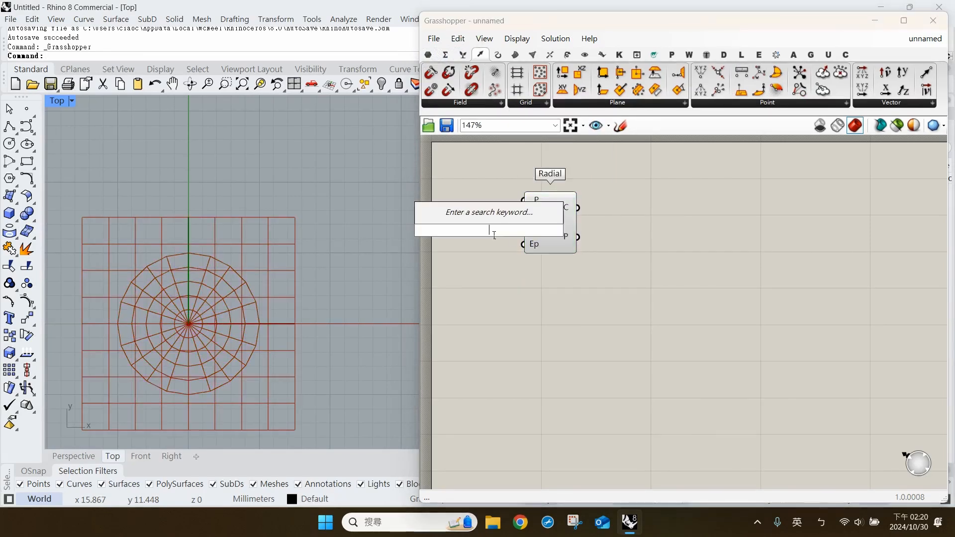
pyautogui.write('"2')
pyautogui.press('Return')
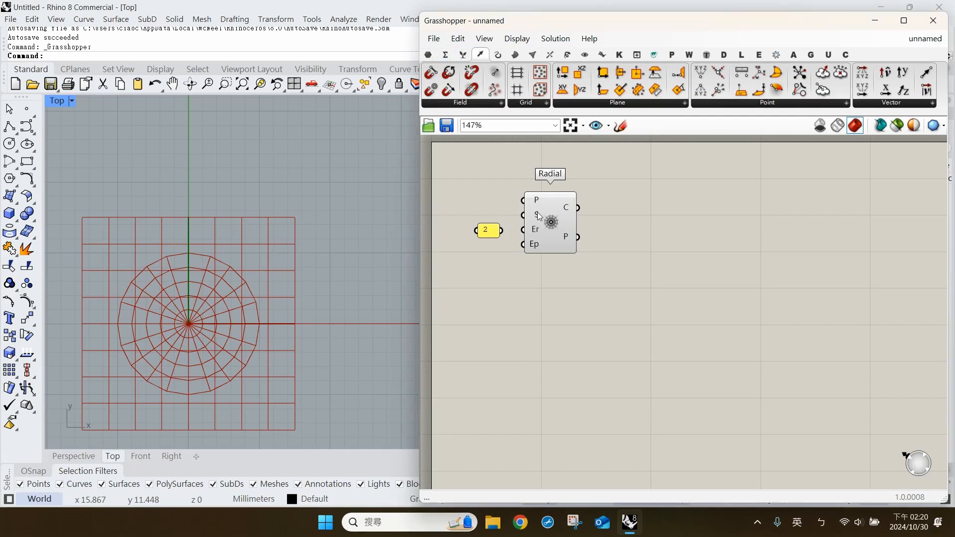
pyautogui.moveTo(522, 215); pyautogui.dragTo(490, 220)
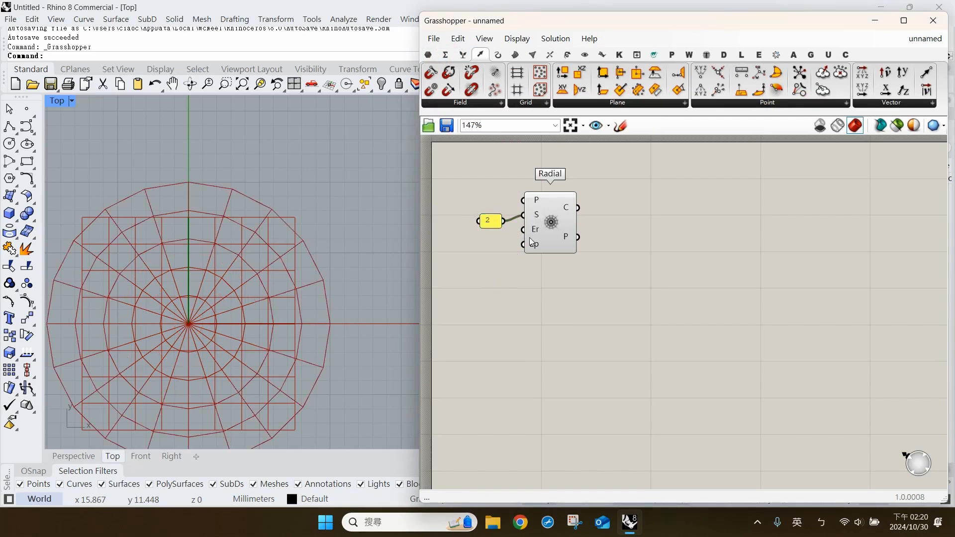
# Extract the Radial component's P input as a separate Plane parameter, place it close beside the component, and turn off its preview
pyautogui.rightClick(535, 202)
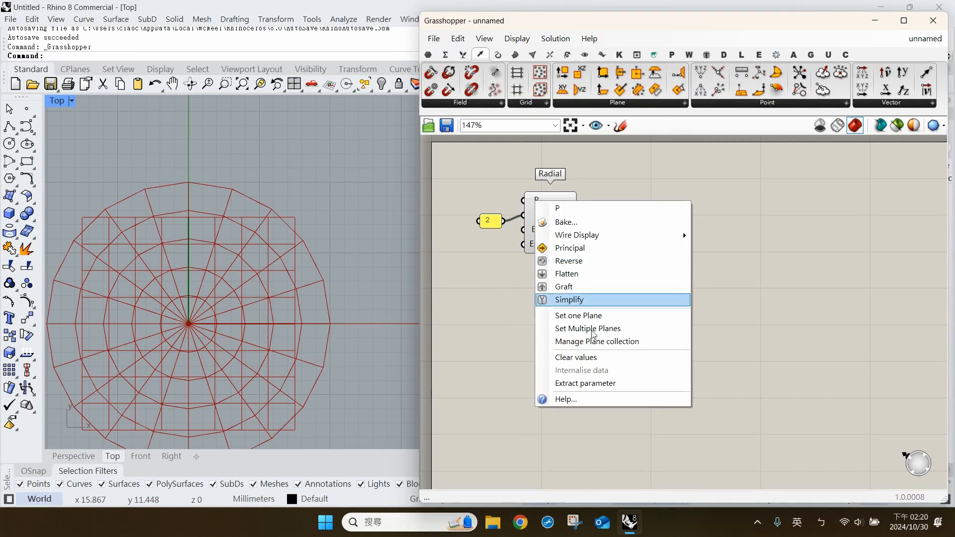
pyautogui.click(593, 384)
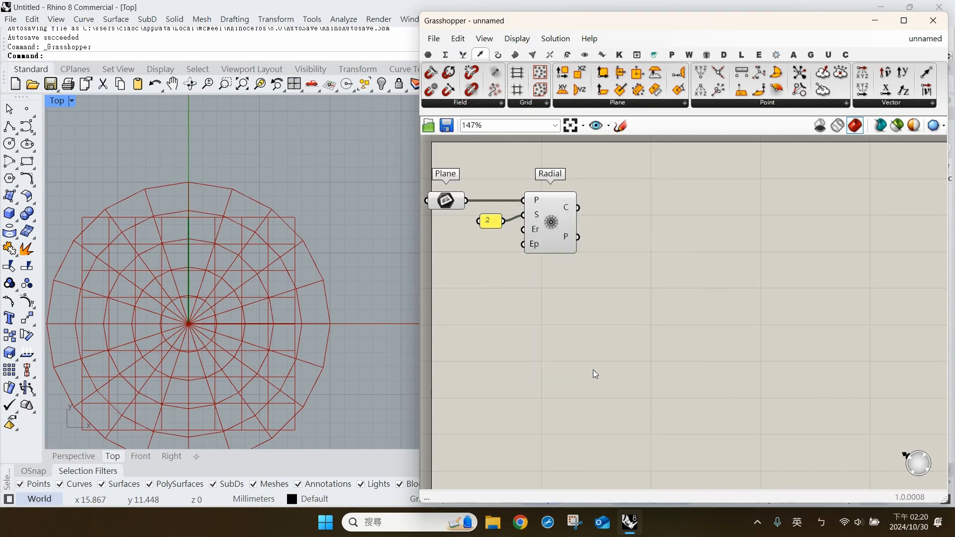
pyautogui.click(447, 200)
pyautogui.moveTo(446, 198); pyautogui.dragTo(468, 198)
pyautogui.middleClick(470, 200)
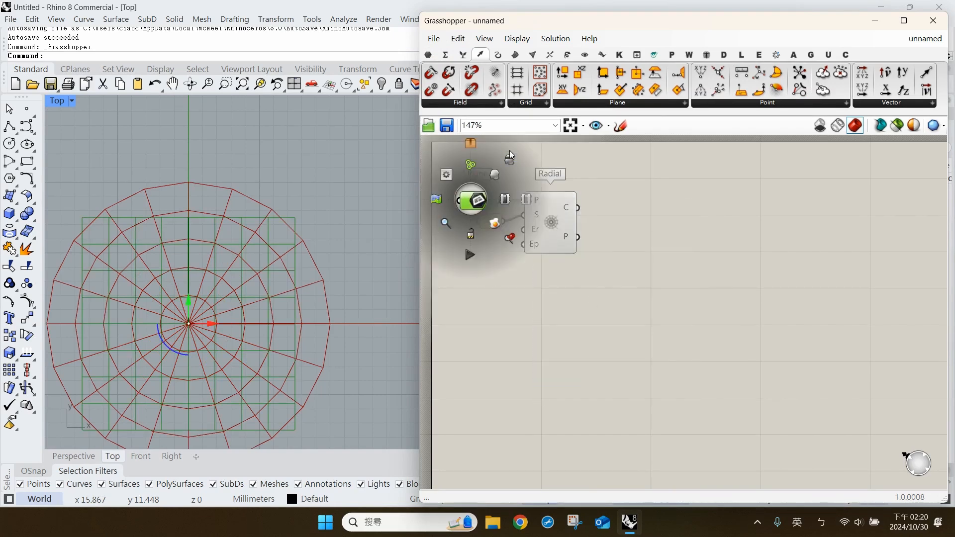
pyautogui.click(510, 162)
pyautogui.click(703, 278)
pyautogui.click(559, 225)
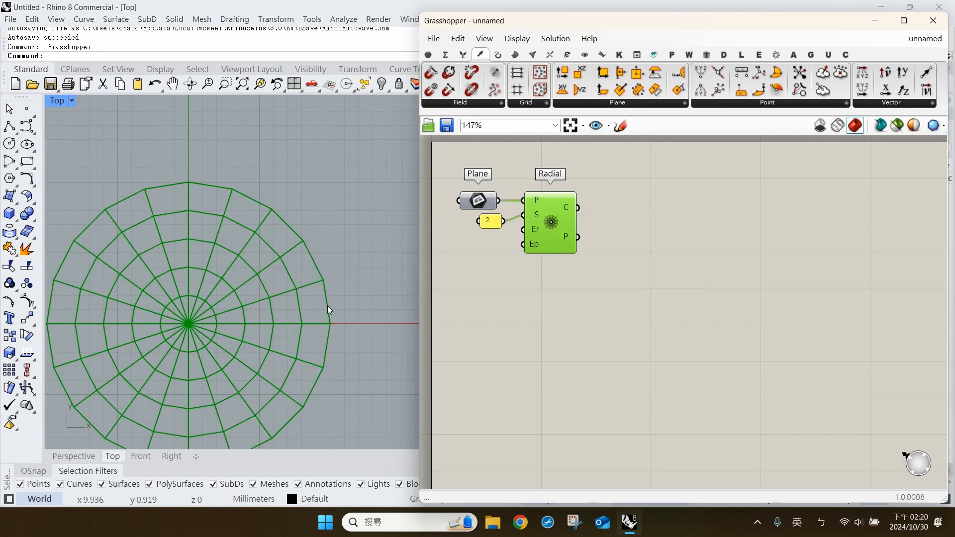
pyautogui.moveTo(296, 362); pyautogui.dragTo(349, 312, button='right')
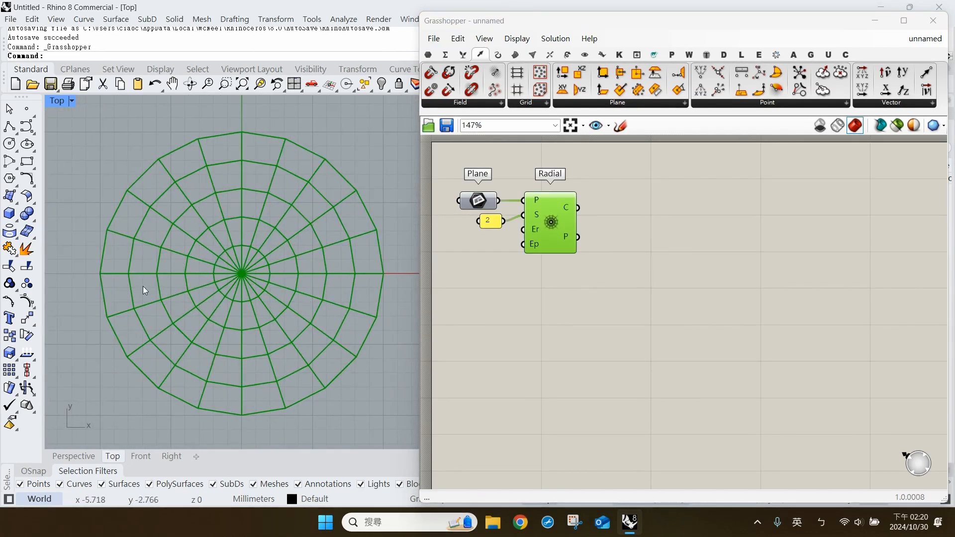
pyautogui.click(596, 307)
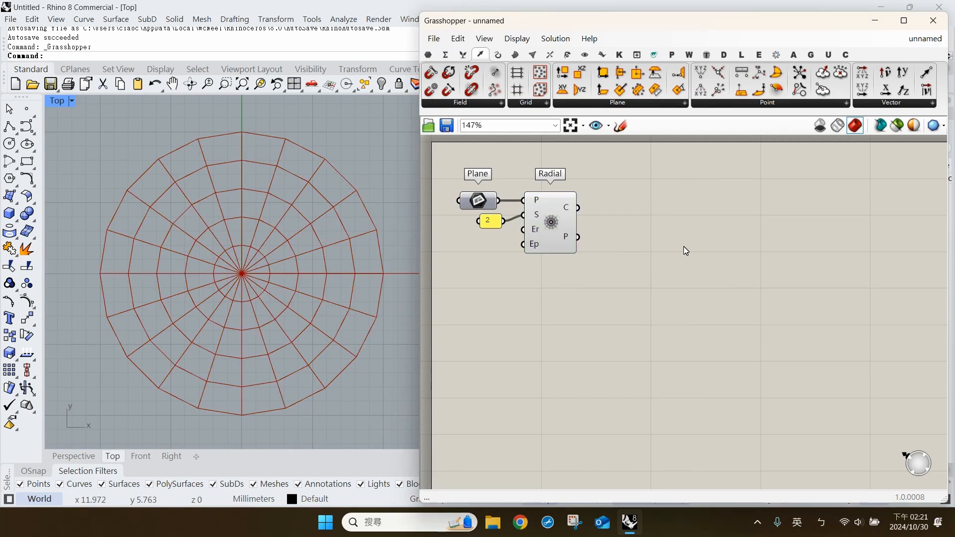
# Add a Param Viewer beside the Radial component and connect the C output to it
pyautogui.click(428, 55)
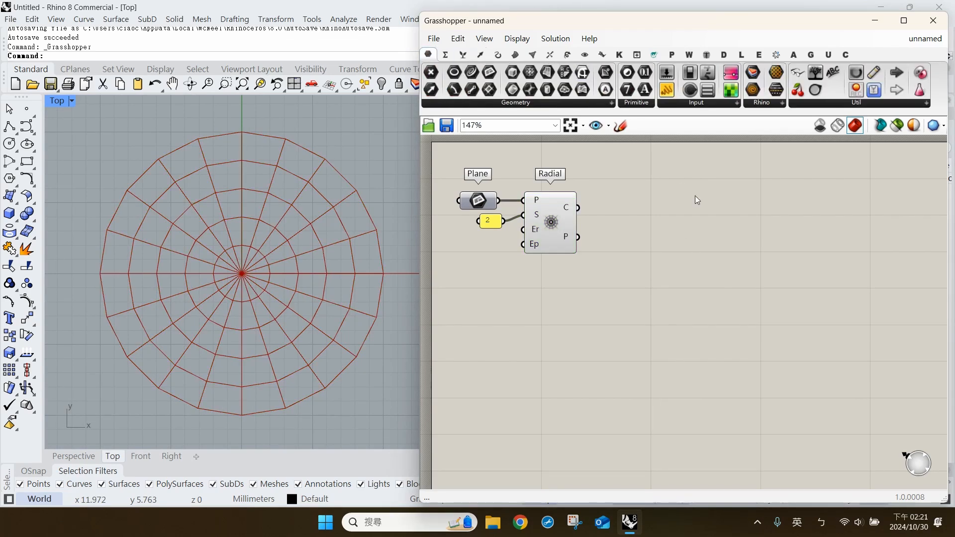
pyautogui.moveTo(801, 74); pyautogui.dragTo(688, 261)
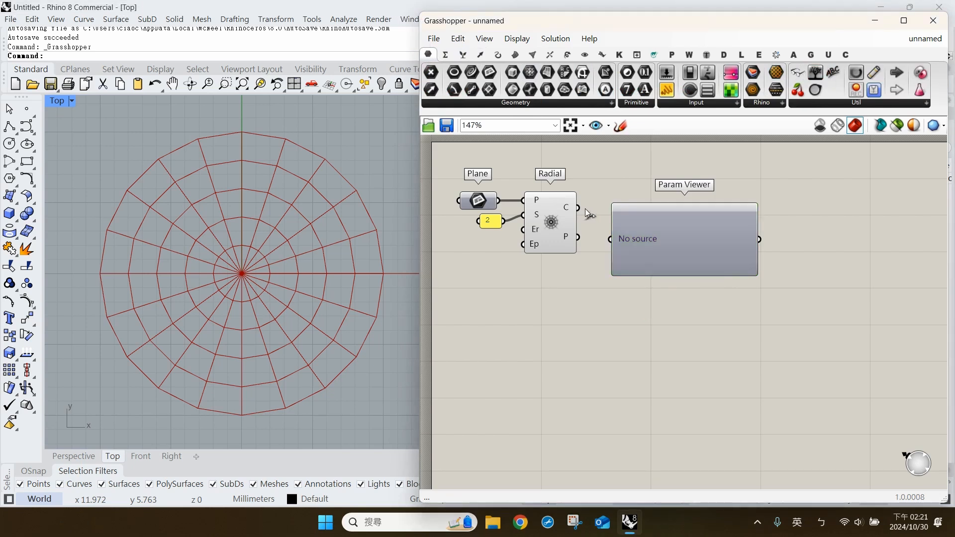
pyautogui.moveTo(579, 208); pyautogui.dragTo(648, 216)
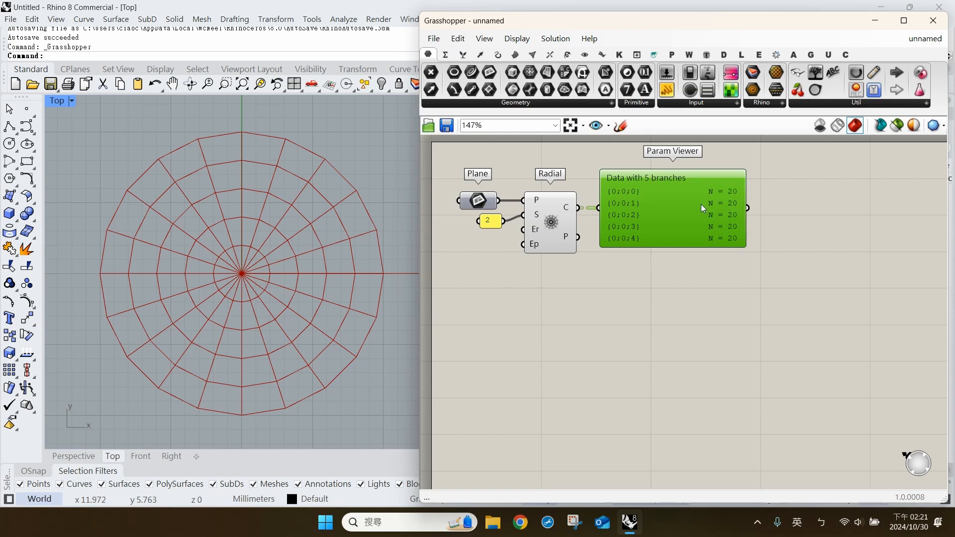
pyautogui.click(692, 343)
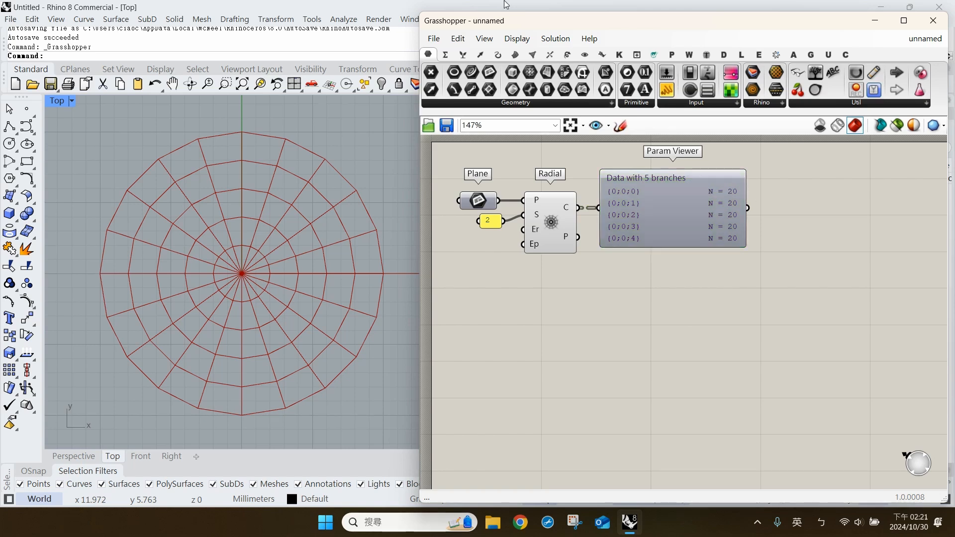
# Add a Path Mapper component below the Param Viewer
pyautogui.click(469, 61)
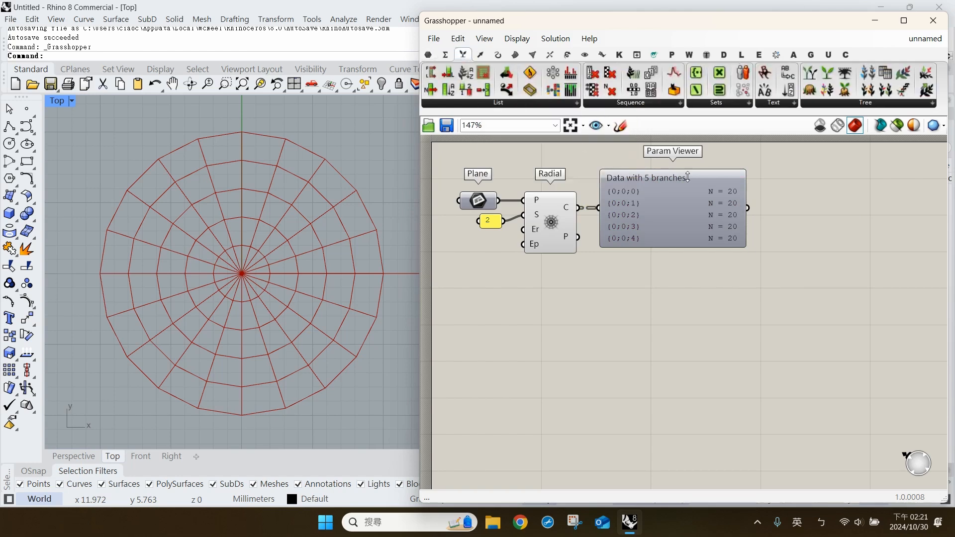
pyautogui.click(814, 101)
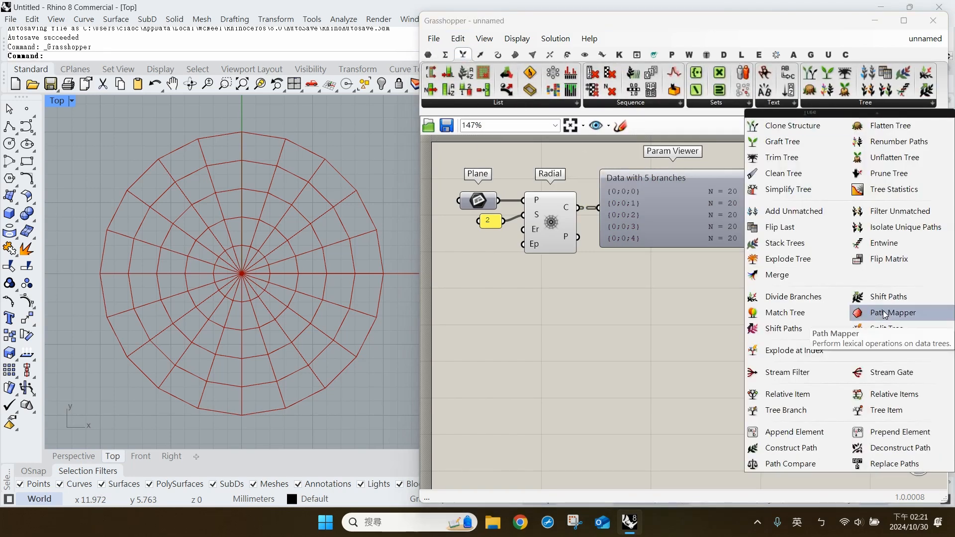
pyautogui.click(915, 314)
pyautogui.click(748, 322)
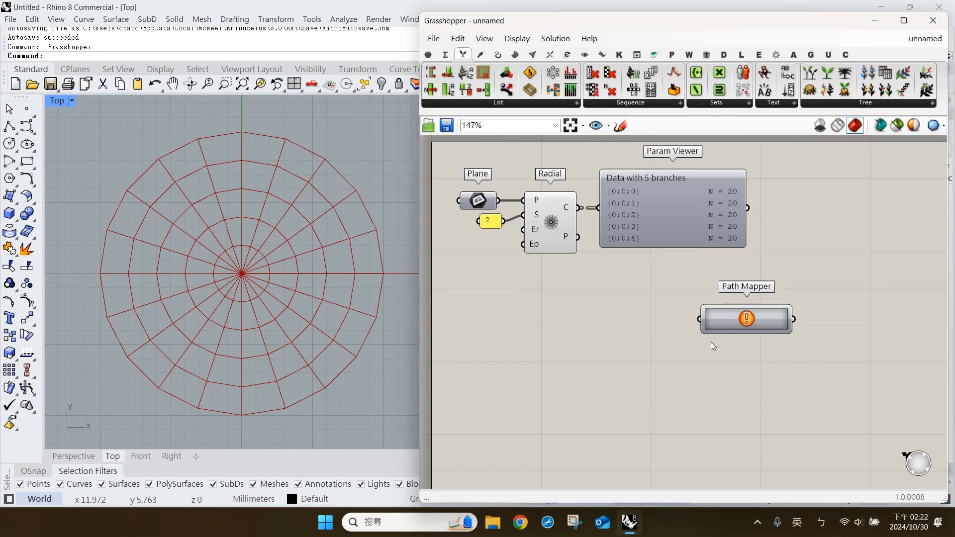
pyautogui.moveTo(741, 316); pyautogui.dragTo(681, 314)
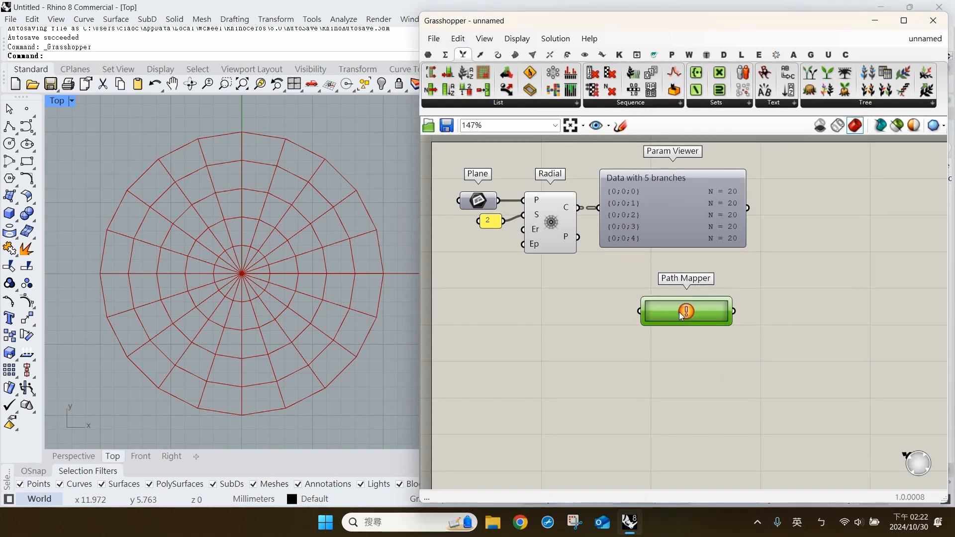
# Open the Path Mapper's Lexer Combo Editor and enter {a;b;c} as the source path
pyautogui.doubleClick(680, 312)
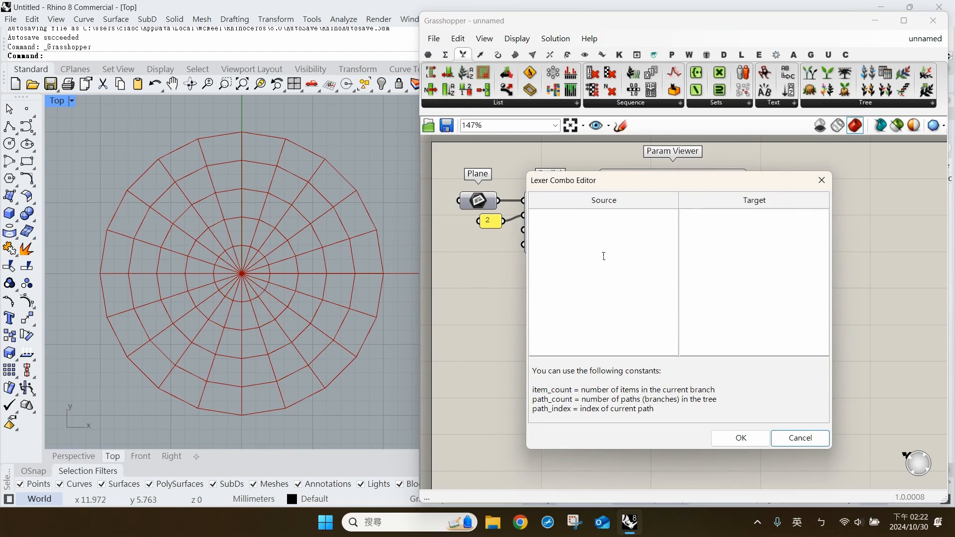
pyautogui.click(548, 256)
pyautogui.moveTo(639, 180); pyautogui.dragTo(635, 236)
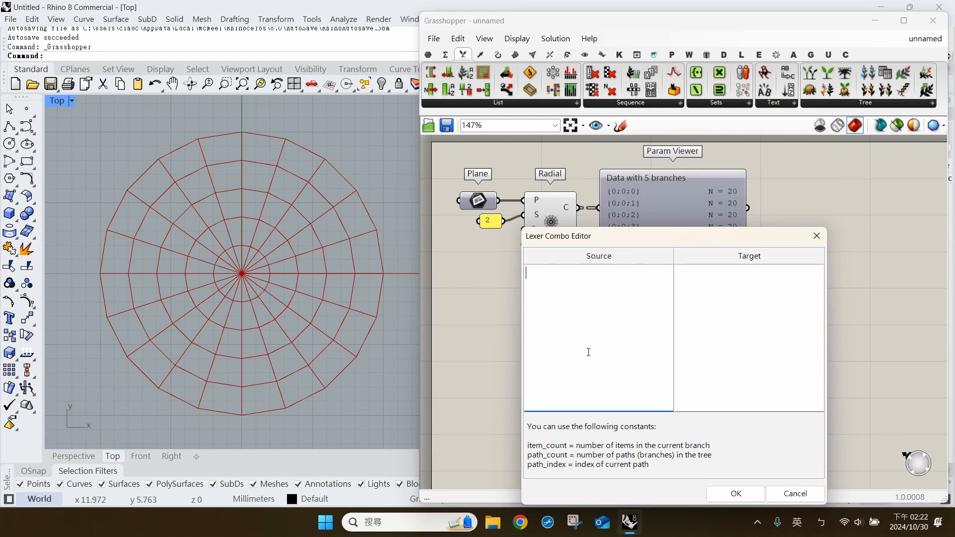
pyautogui.moveTo(629, 241); pyautogui.dragTo(662, 213)
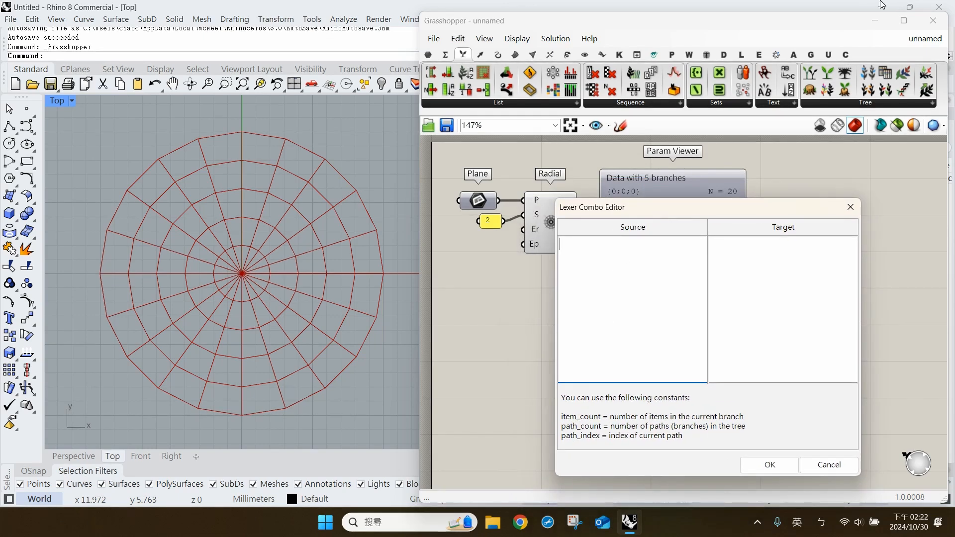
pyautogui.write('{a;b;c}')
# Replace the source path's index names one by one so it reads {x;y;z}
pyautogui.press('Home')
pyautogui.press('Right')
pyautogui.hotkey('shift', 'Right')
pyautogui.write('x')
pyautogui.press('Right')
pyautogui.hotkey('shift', 'Right')
pyautogui.write('y')
pyautogui.press('Right')
pyautogui.hotkey('shift', 'Right')
pyautogui.write('z')
# Rename the source path's indices so it reads {first;second;third}
pyautogui.doubleClick(572, 253)
pyautogui.write('first')
pyautogui.doubleClick(585, 245)
pyautogui.write('second')
pyautogui.doubleClick(620, 245)
pyautogui.write('third')
# Set the source path back to {a;b;c} and enter {a;b;c} as the target path
pyautogui.moveTo(637, 245); pyautogui.dragTo(563, 245)
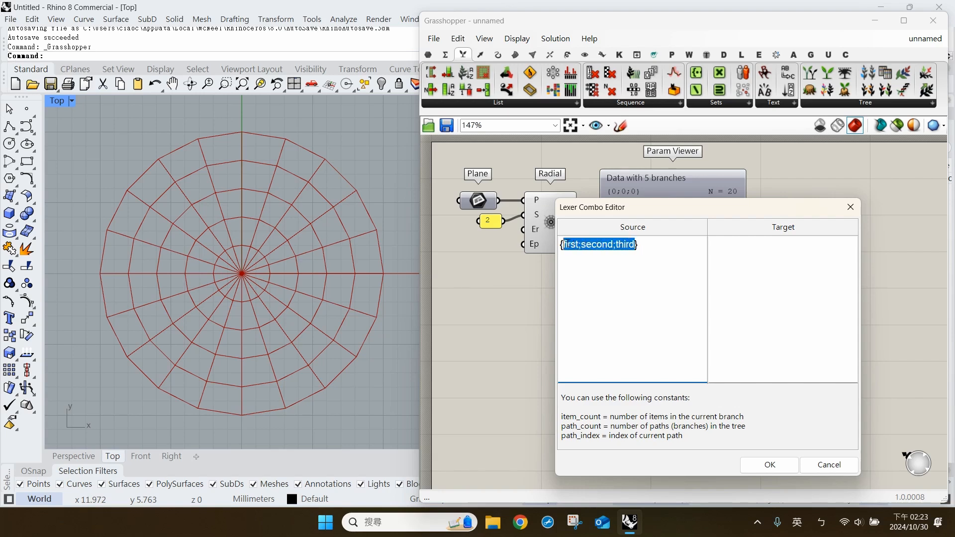
pyautogui.write('a;b;c')
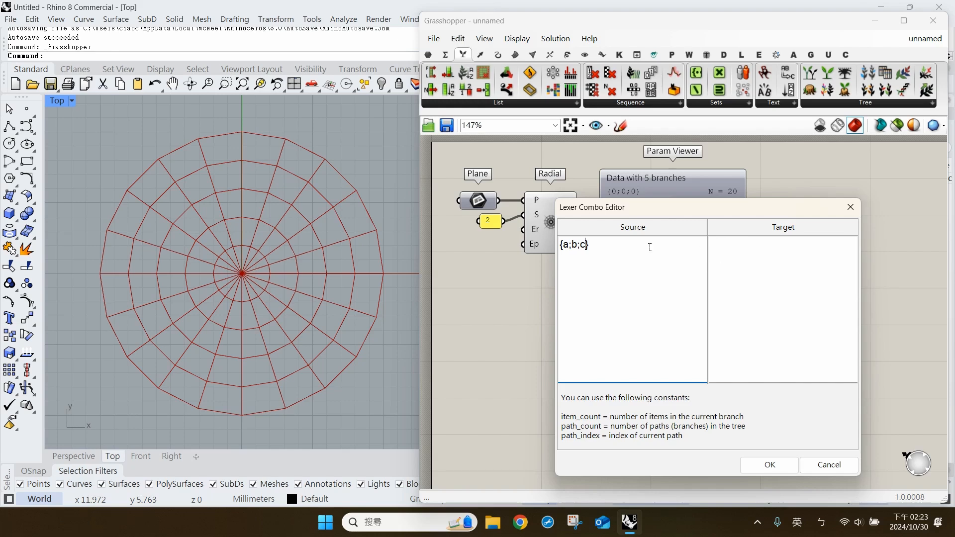
pyautogui.click(794, 296)
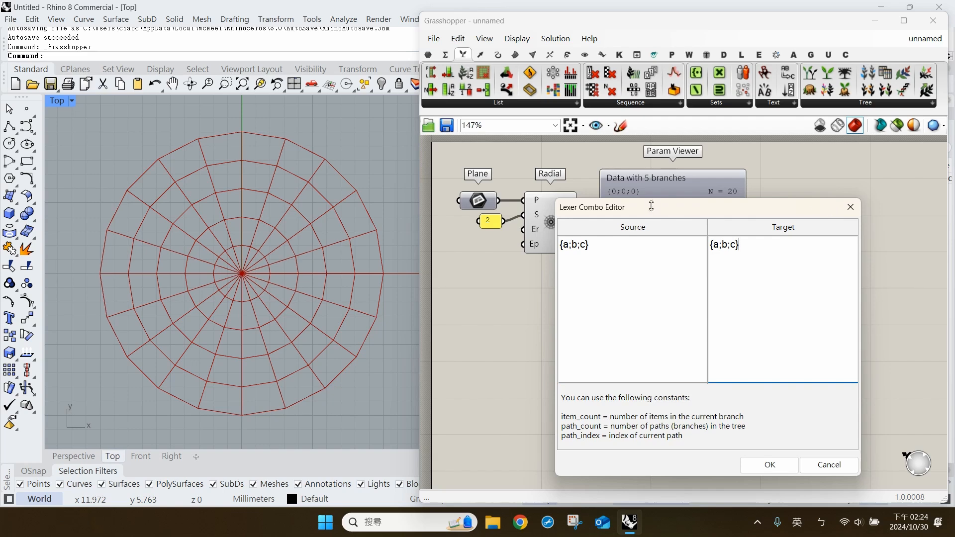
# Change the target path to {a;b;c+1} and apply the mapping
pyautogui.moveTo(648, 214); pyautogui.dragTo(632, 252)
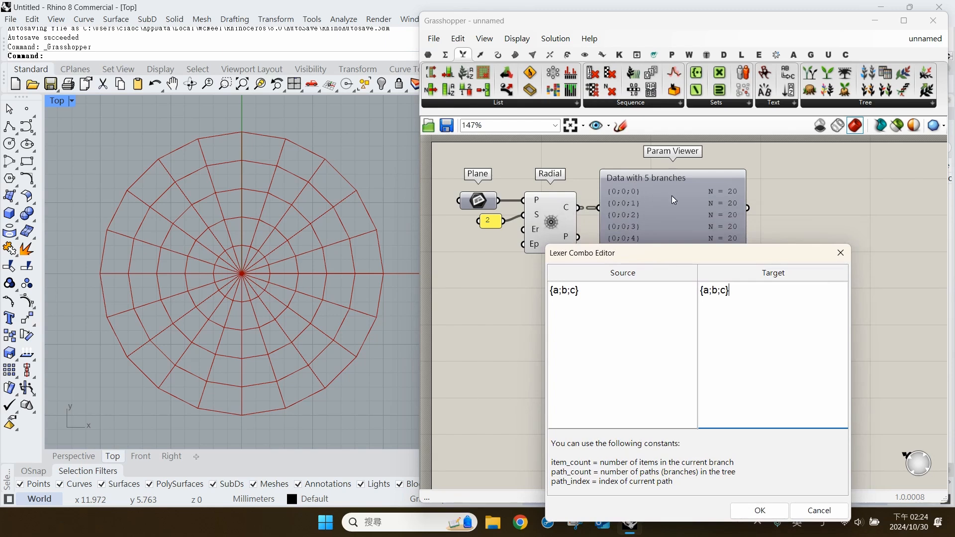
pyautogui.click(623, 162)
pyautogui.moveTo(670, 252); pyautogui.dragTo(668, 227)
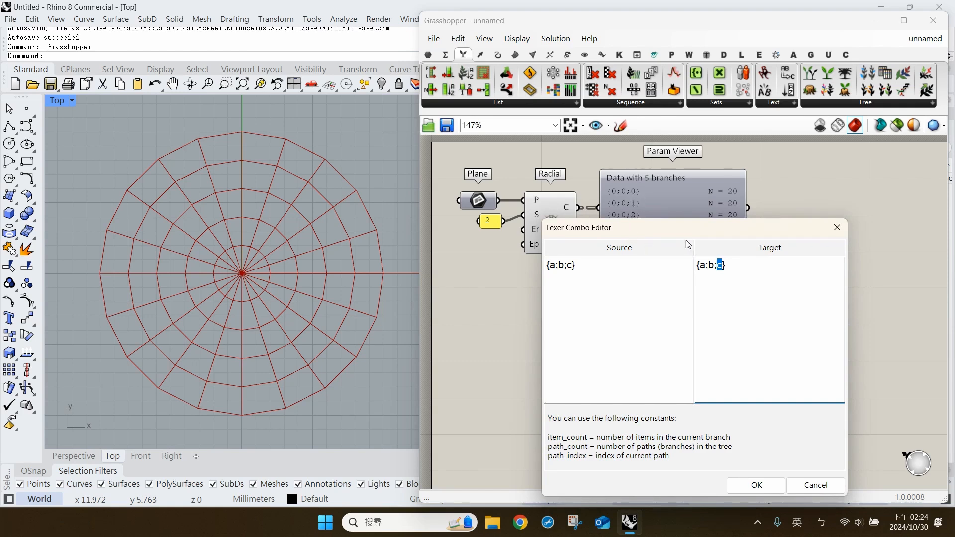
pyautogui.click(722, 277)
pyautogui.click(755, 485)
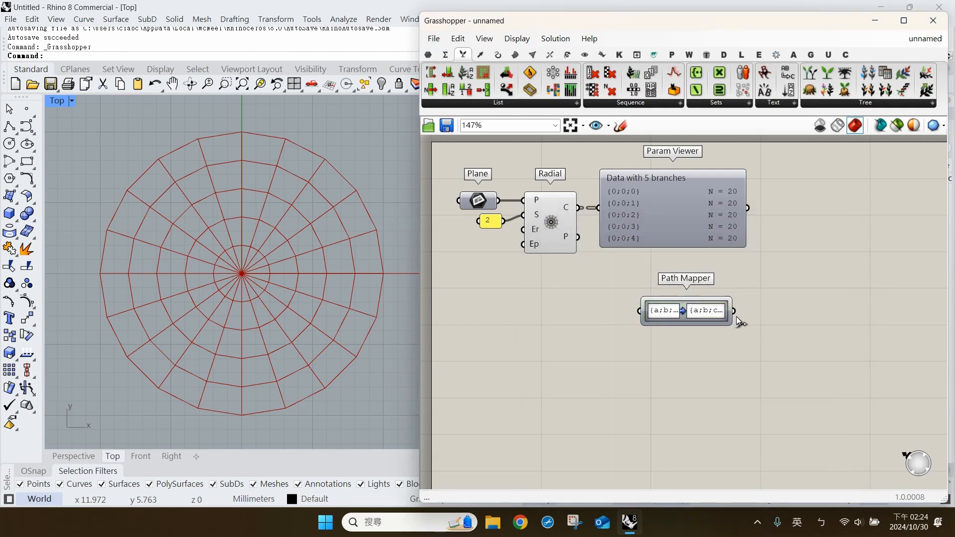
# Connect the Radial's C output to the Path Mapper and feed its result into a copied Param Viewer placed beside the first one
pyautogui.moveTo(580, 208)
pyautogui.mouseDown()
pyautogui.moveTo(640, 316)
pyautogui.moveTo(620, 306)
pyautogui.mouseUp()
pyautogui.moveTo(636, 215); pyautogui.dragTo(791, 314)
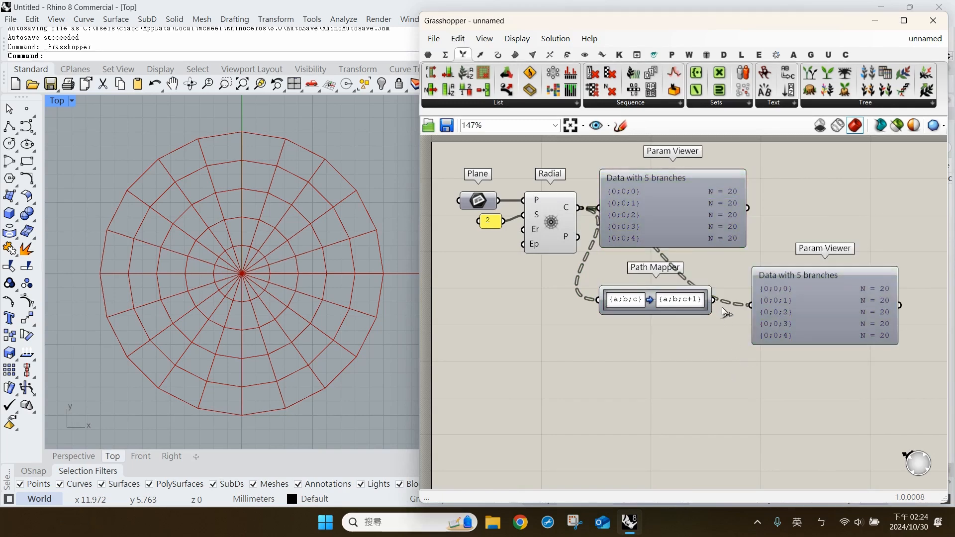
pyautogui.moveTo(715, 299); pyautogui.dragTo(798, 220)
pyautogui.click(738, 330)
pyautogui.moveTo(677, 306); pyautogui.dragTo(682, 309)
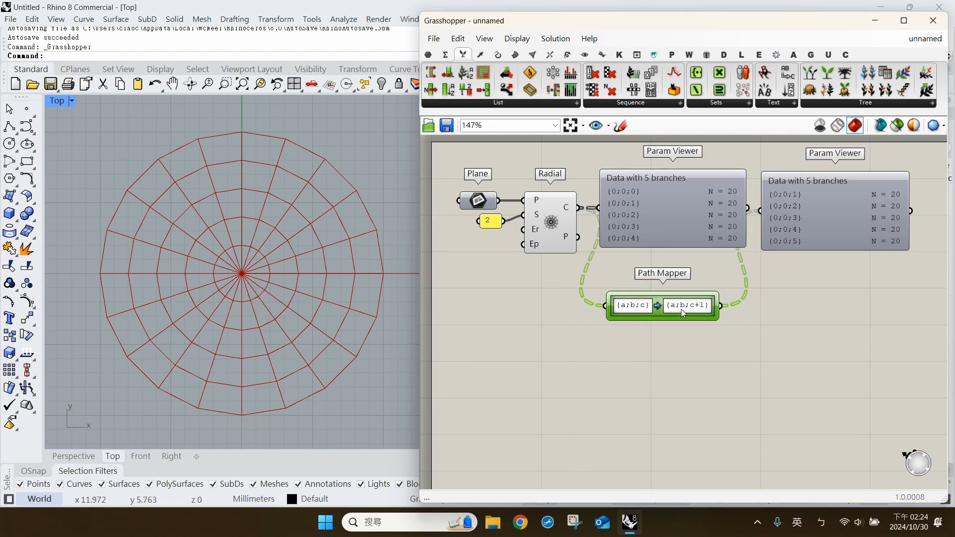
# Sketch marks around the first branch's path and item count in both Param Viewers, and discard the sketch
pyautogui.click(778, 189)
pyautogui.click(620, 126)
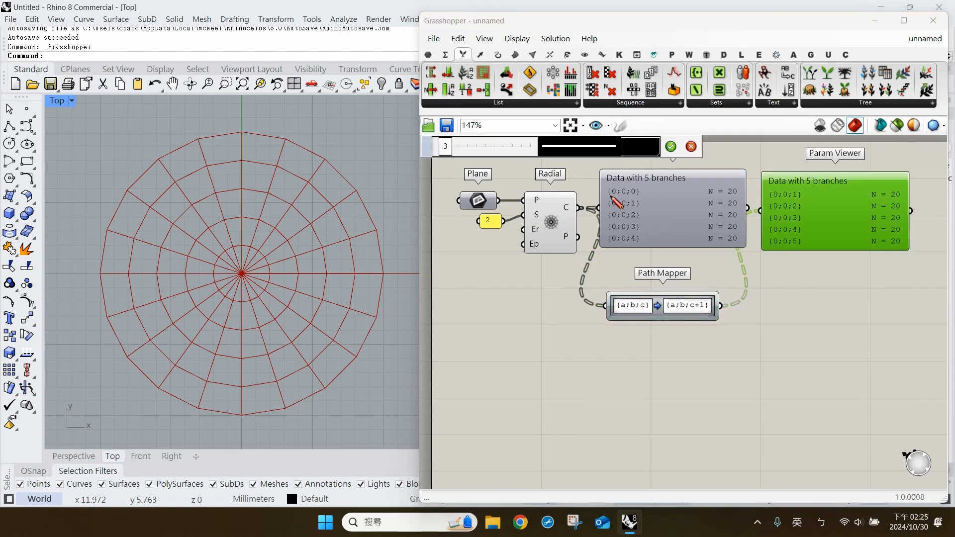
pyautogui.moveTo(608, 196); pyautogui.dragTo(642, 196)
pyautogui.moveTo(769, 200)
pyautogui.mouseDown()
pyautogui.moveTo(802, 192)
pyautogui.moveTo(724, 200)
pyautogui.moveTo(704, 191)
pyautogui.moveTo(744, 182)
pyautogui.moveTo(746, 200)
pyautogui.mouseUp()
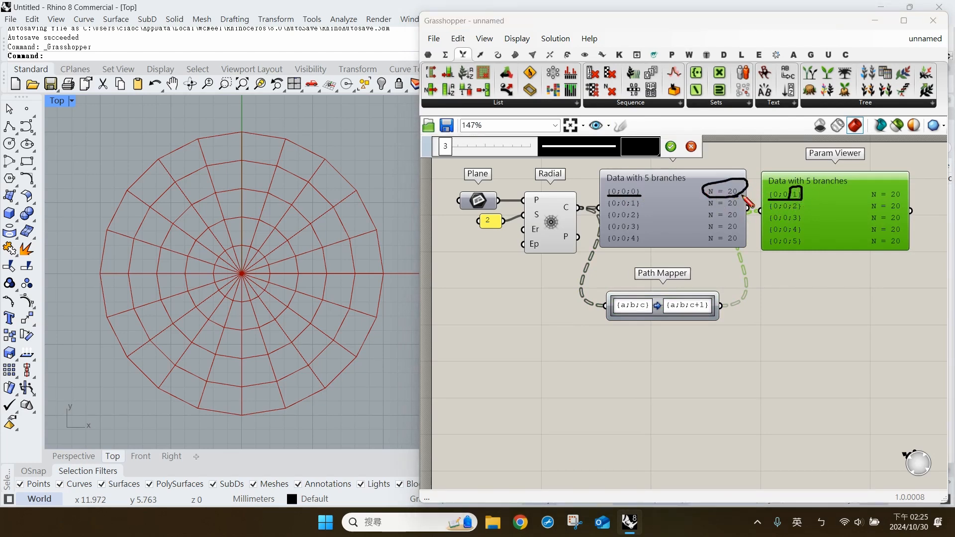
pyautogui.moveTo(907, 199)
pyautogui.mouseDown()
pyautogui.moveTo(884, 183)
pyautogui.moveTo(908, 195)
pyautogui.mouseUp()
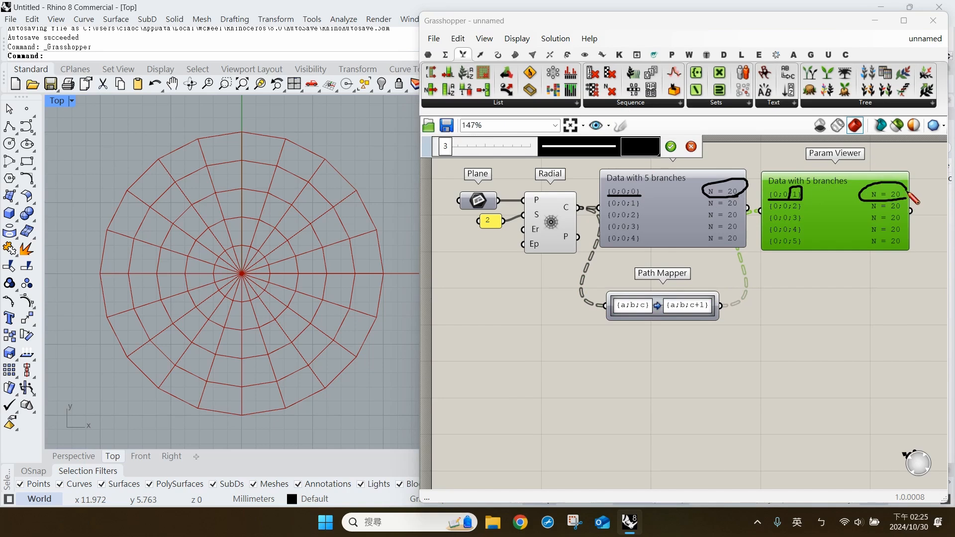
pyautogui.click(692, 148)
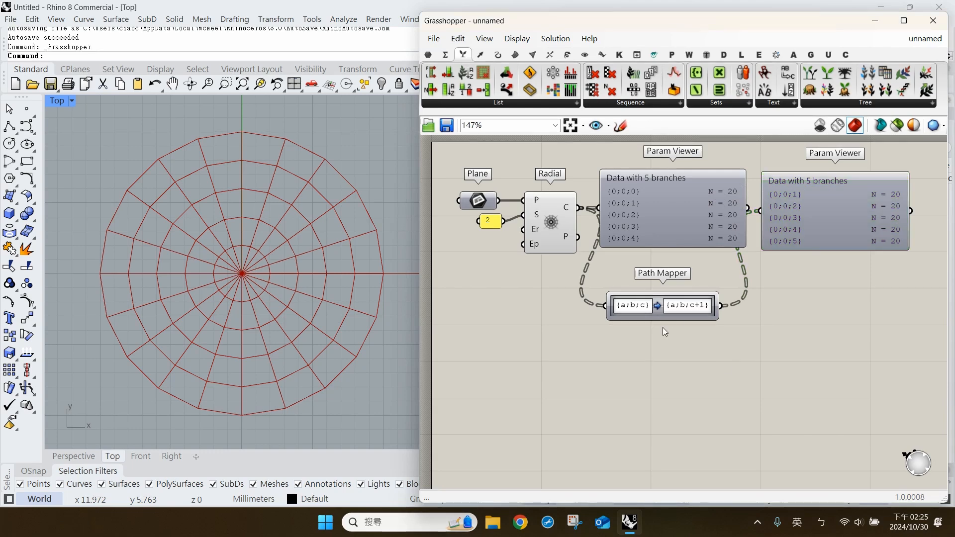
# Duplicate the Path Mapper directly below the original, keeping its input connection
pyautogui.click(656, 309)
pyautogui.keyDown('alt'); pyautogui.moveTo(658, 317); pyautogui.dragTo(658, 369); pyautogui.keyUp('alt')
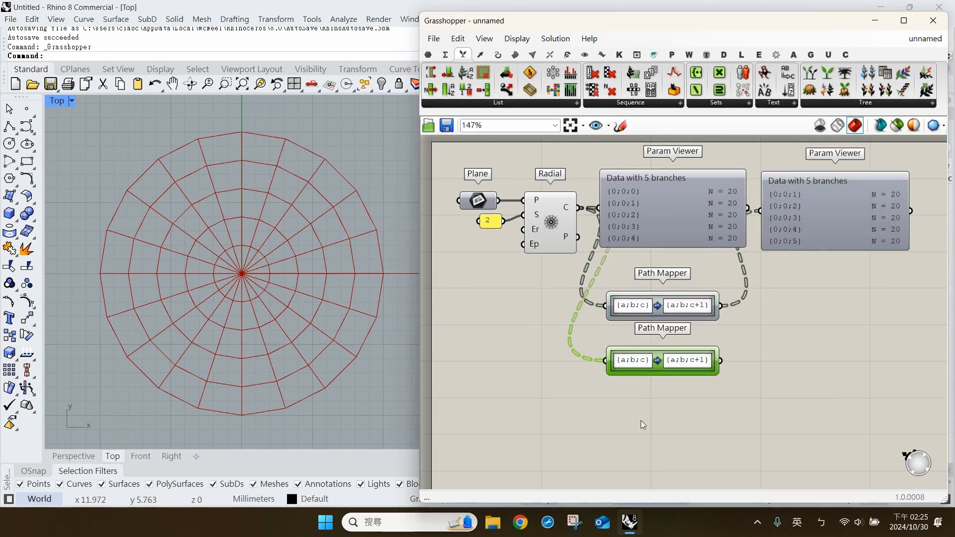
pyautogui.click(641, 420)
# Change the copied Path Mapper's target path to {a;b;c*2} and apply the mapping
pyautogui.doubleClick(641, 363)
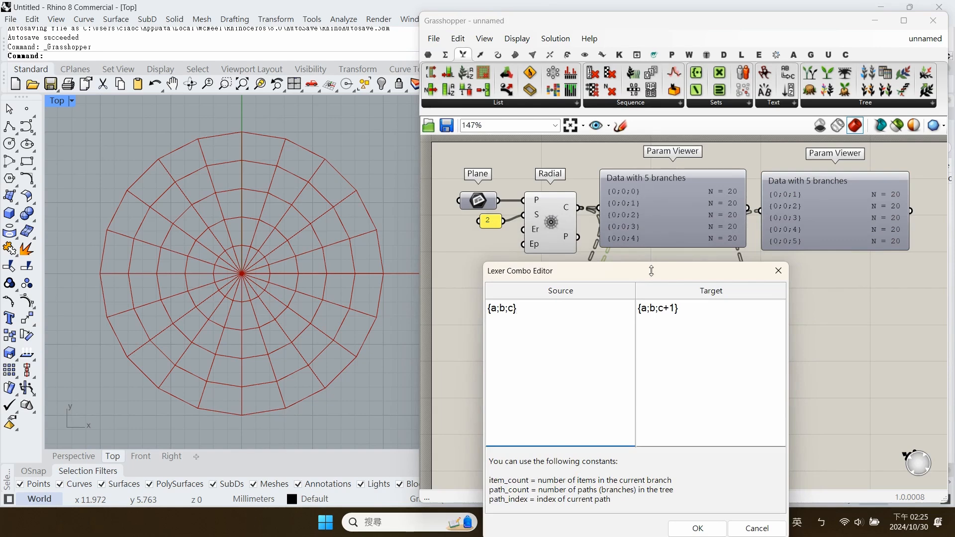
pyautogui.moveTo(645, 274); pyautogui.dragTo(640, 261)
pyautogui.click(655, 310)
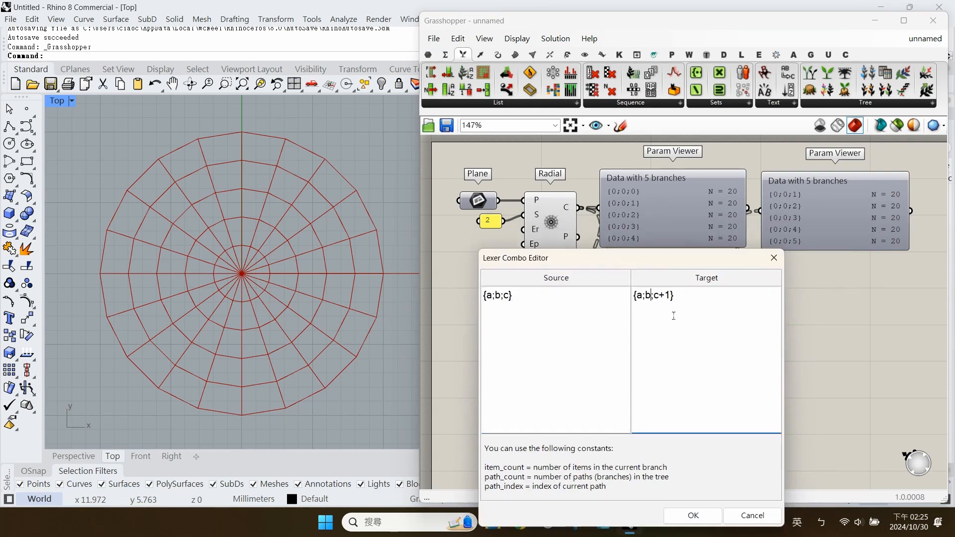
pyautogui.moveTo(660, 301); pyautogui.dragTo(675, 303)
pyautogui.write('*')
pyautogui.click(701, 509)
# Duplicate the mapped Param Viewer beside the lower Path Mapper and feed it from the {a;b;c*2} mapping's output
pyautogui.click(757, 338)
pyautogui.keyDown('alt'); pyautogui.moveTo(779, 242); pyautogui.dragTo(795, 374); pyautogui.keyUp('alt')
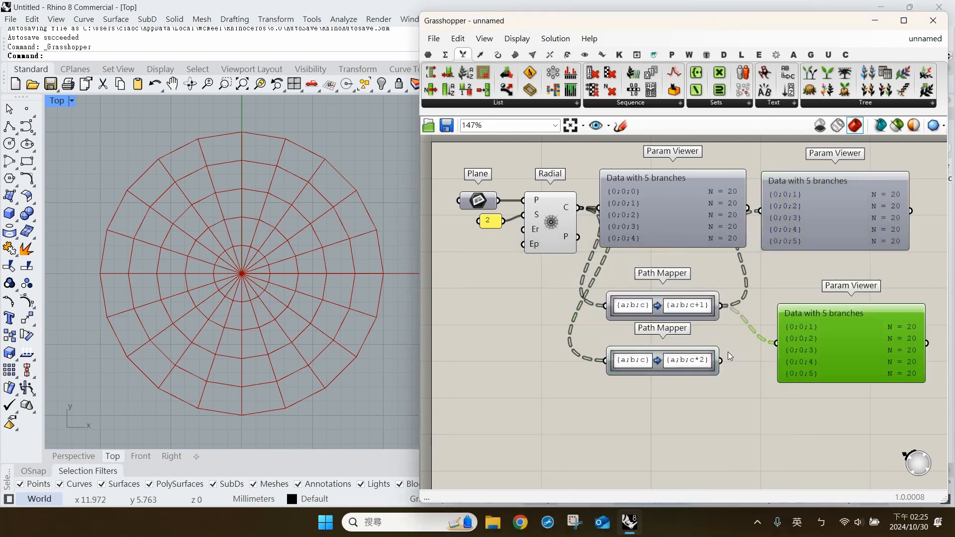
pyautogui.moveTo(721, 360); pyautogui.dragTo(776, 342)
pyautogui.click(788, 435)
pyautogui.moveTo(815, 384); pyautogui.dragTo(813, 388)
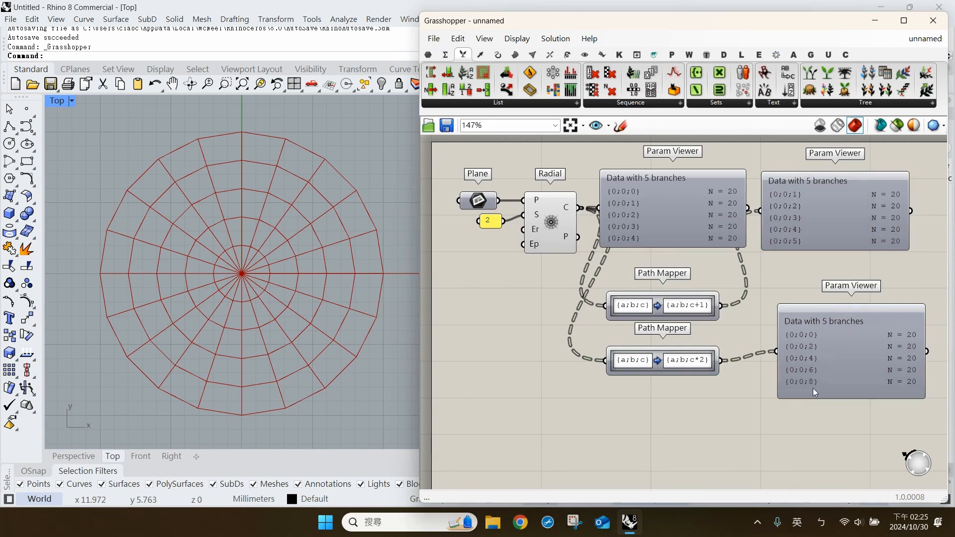
# Reopen the lower Path Mapper's rules and add a second {a;b;c} line to the source paths
pyautogui.click(669, 365)
pyautogui.scroll(-1, 647, 382)
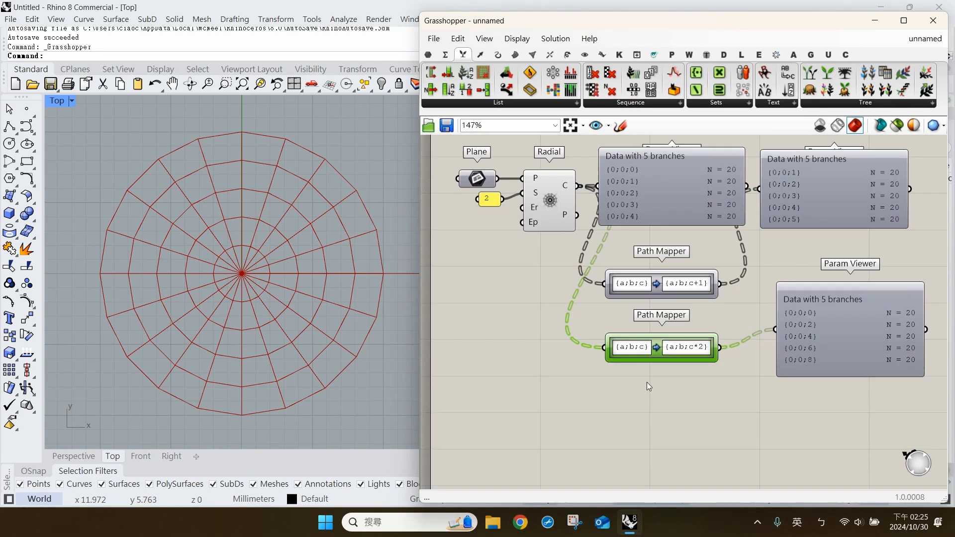
pyautogui.doubleClick(664, 358)
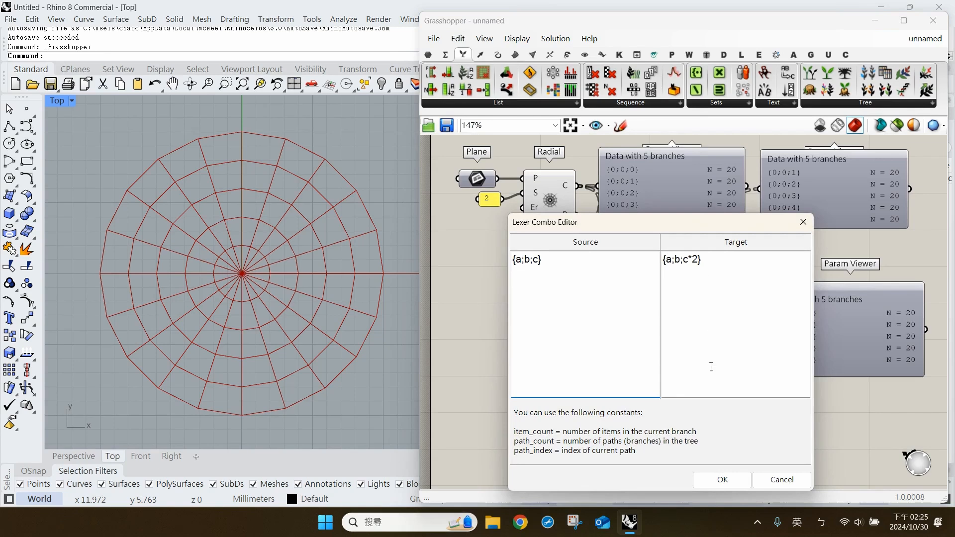
pyautogui.hotkey('ctrl', 'a')
pyautogui.hotkey('ctrl', 'c')
pyautogui.click(592, 279)
pyautogui.hotkey('ctrl', 'v')
pyautogui.moveTo(556, 277); pyautogui.dragTo(499, 276)
# Add {a;b;c*2+1} as a second target line and apply both mappings
pyautogui.click(710, 263)
pyautogui.hotkey('ctrl', 'a')
pyautogui.hotkey('ctrl', 'c')
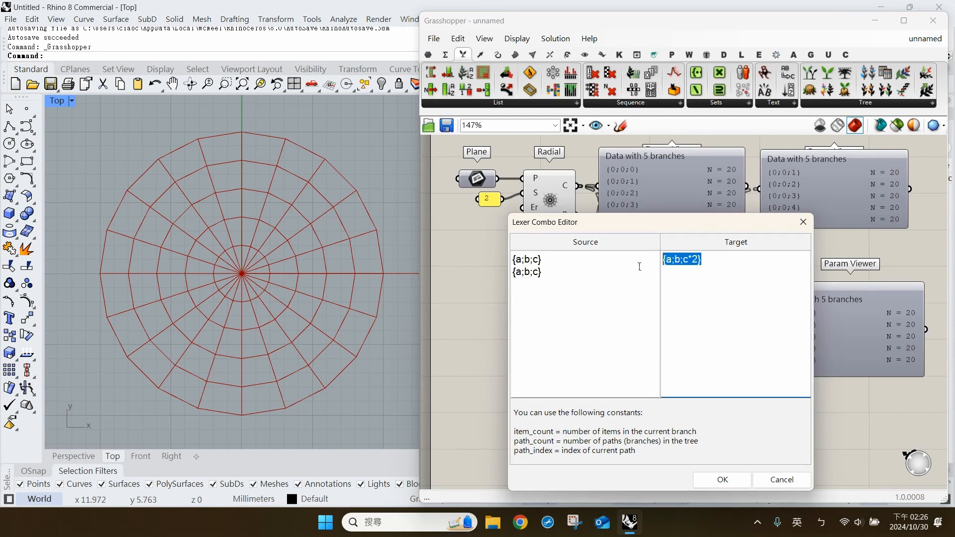
pyautogui.click(704, 278)
pyautogui.press('Return')
pyautogui.hotkey('ctrl', 'v')
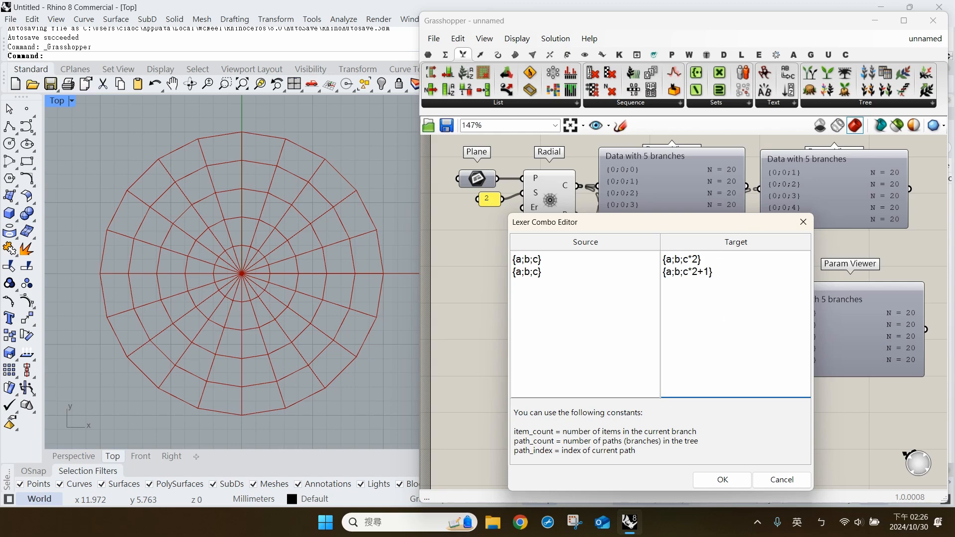
pyautogui.click(722, 479)
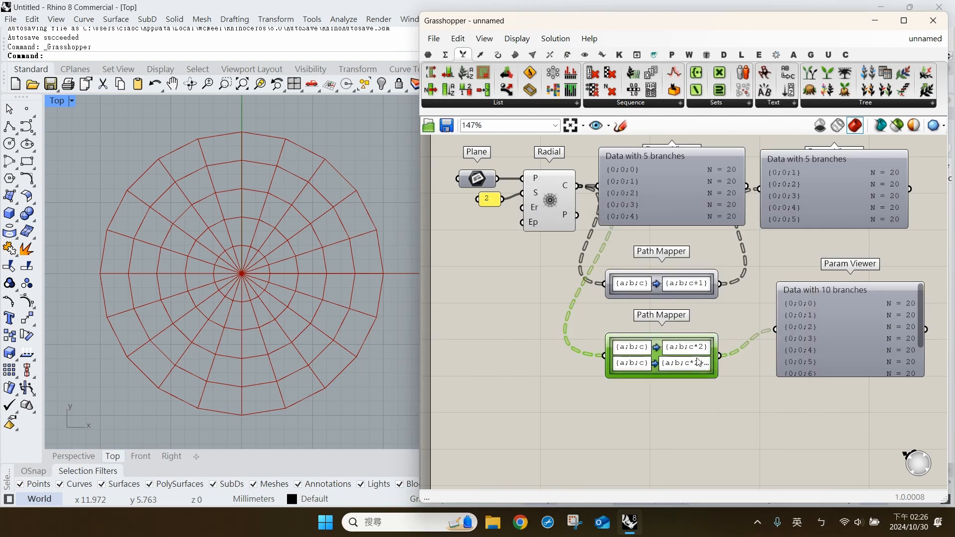
# Widen the lower Path Mapper to show both full rules, and enlarge its Param Viewer to list every branch
pyautogui.moveTo(720, 366); pyautogui.dragTo(750, 367)
pyautogui.click(712, 414)
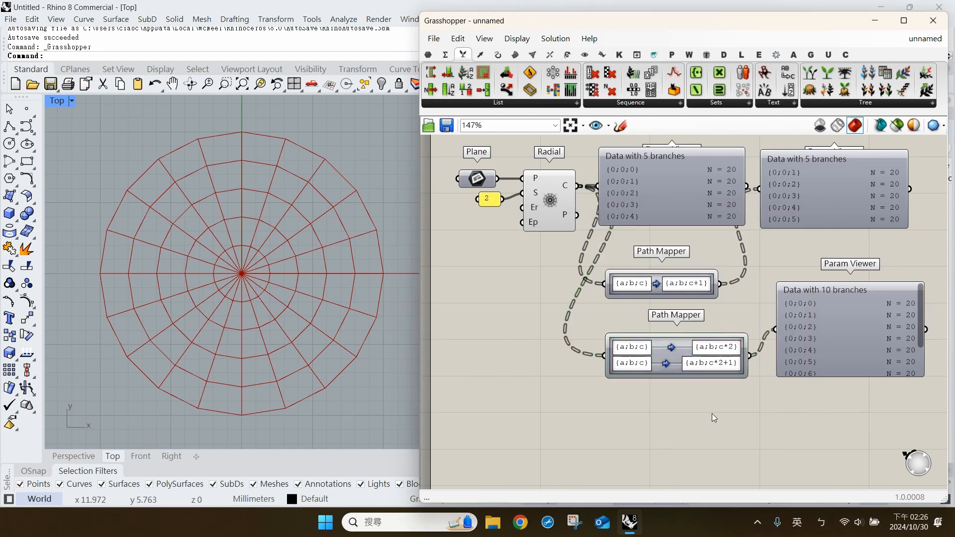
pyautogui.moveTo(839, 340); pyautogui.dragTo(799, 285, button='right')
pyautogui.click(799, 286)
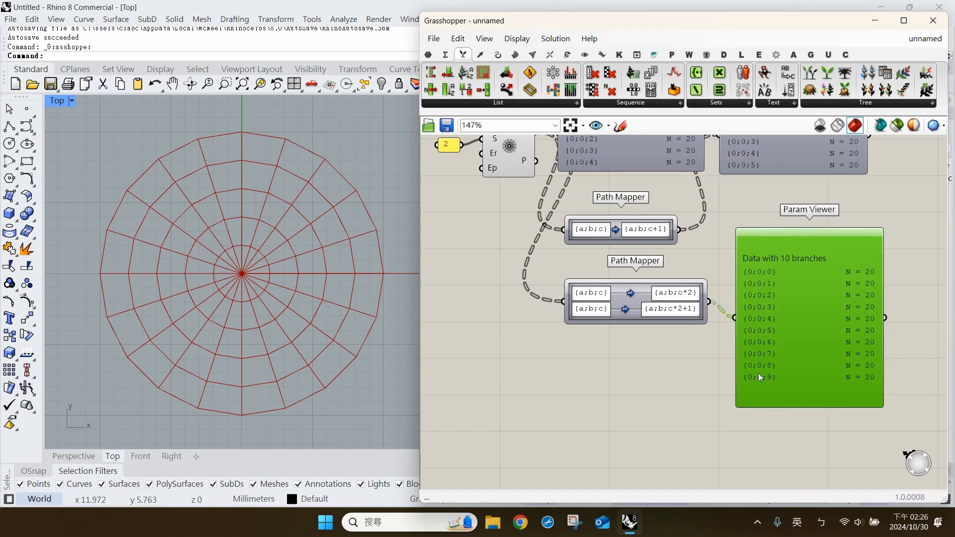
# Sketch boxes around the branch count and the item counts in the enlarged Param Viewer, and discard the sketch
pyautogui.click(620, 125)
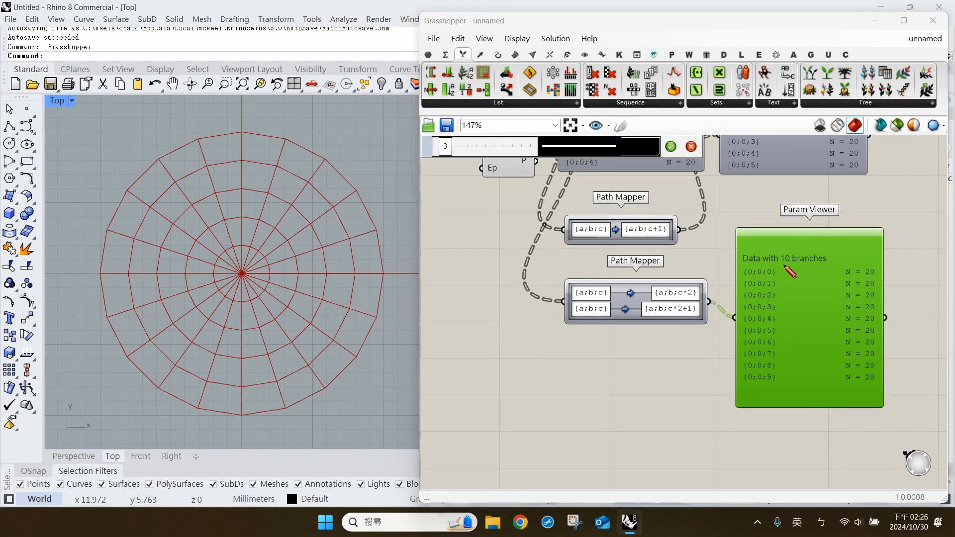
pyautogui.moveTo(784, 266)
pyautogui.mouseDown()
pyautogui.moveTo(836, 265)
pyautogui.moveTo(798, 247)
pyautogui.moveTo(778, 269)
pyautogui.mouseUp()
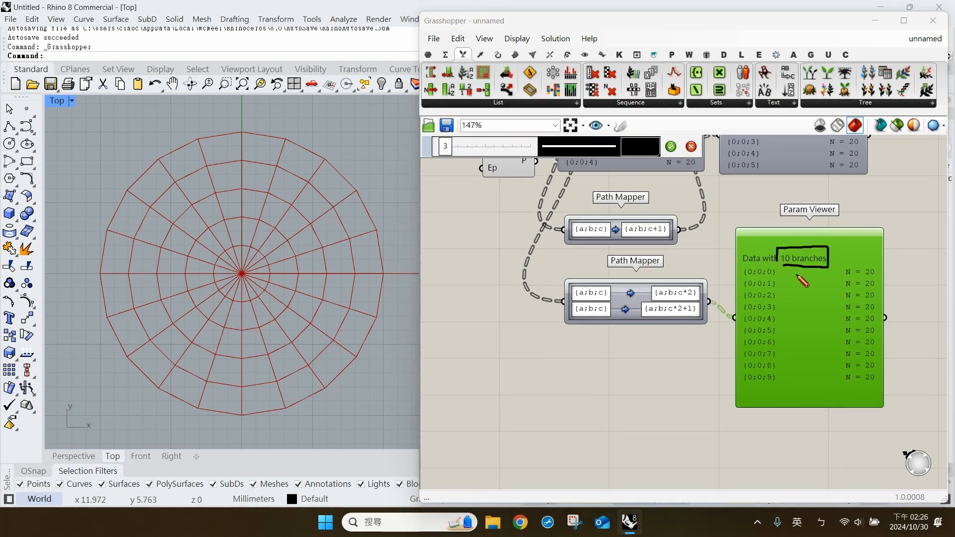
pyautogui.moveTo(838, 252)
pyautogui.mouseDown()
pyautogui.moveTo(829, 379)
pyautogui.moveTo(890, 349)
pyautogui.moveTo(885, 264)
pyautogui.moveTo(840, 253)
pyautogui.mouseUp()
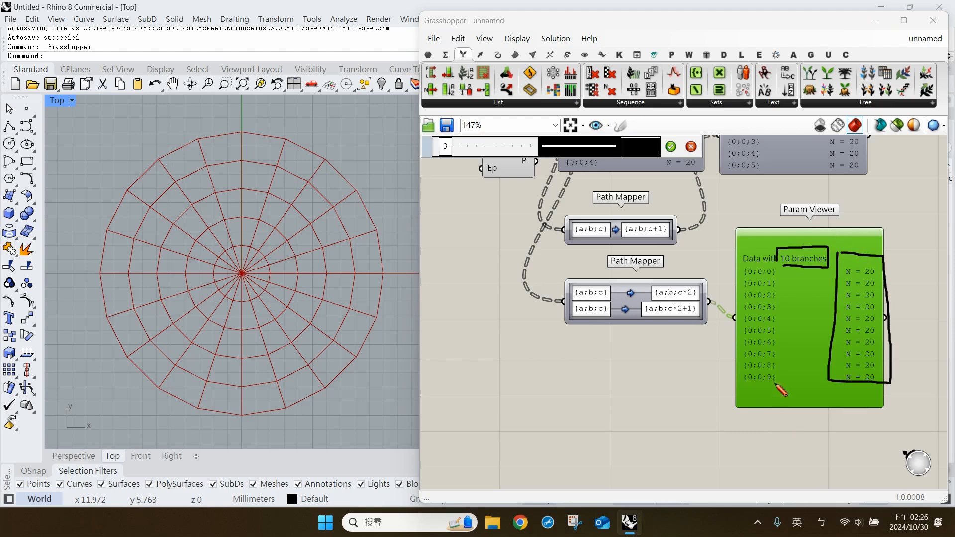
pyautogui.press('Escape')
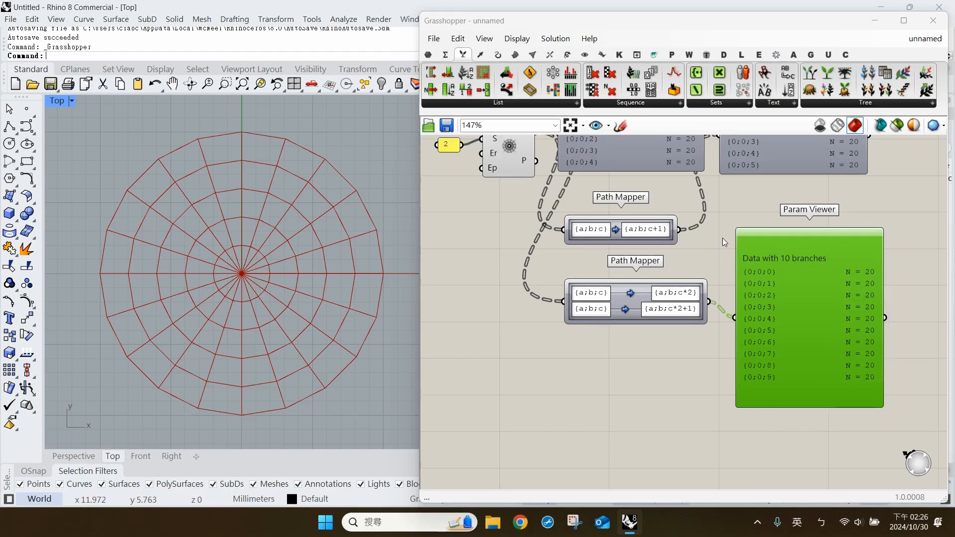
# Add a Tree Branch component below the two-rule Path Mapper
pyautogui.moveTo(701, 263); pyautogui.dragTo(709, 318, button='right')
pyautogui.click(833, 182)
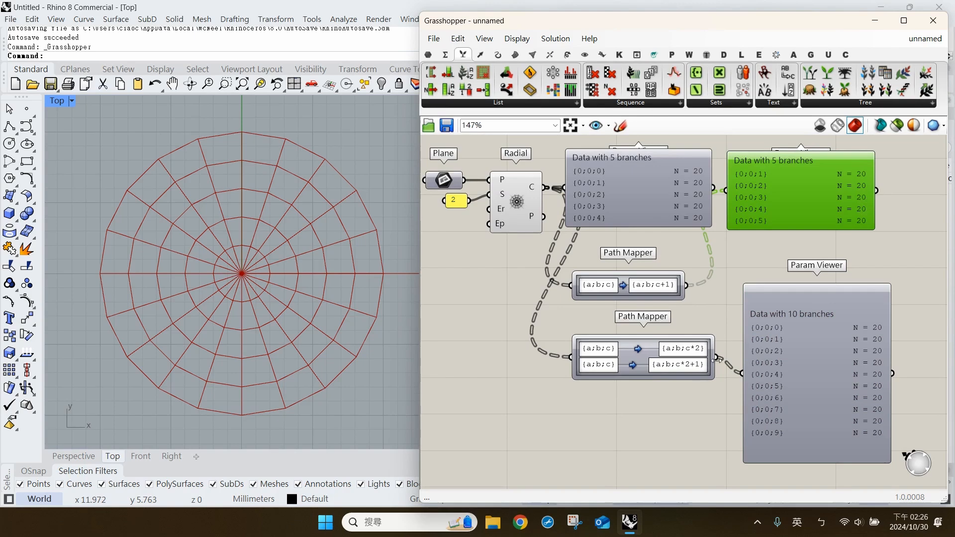
pyautogui.moveTo(717, 358); pyautogui.dragTo(715, 337, button='right')
pyautogui.doubleClick(700, 414)
pyautogui.write('tr')
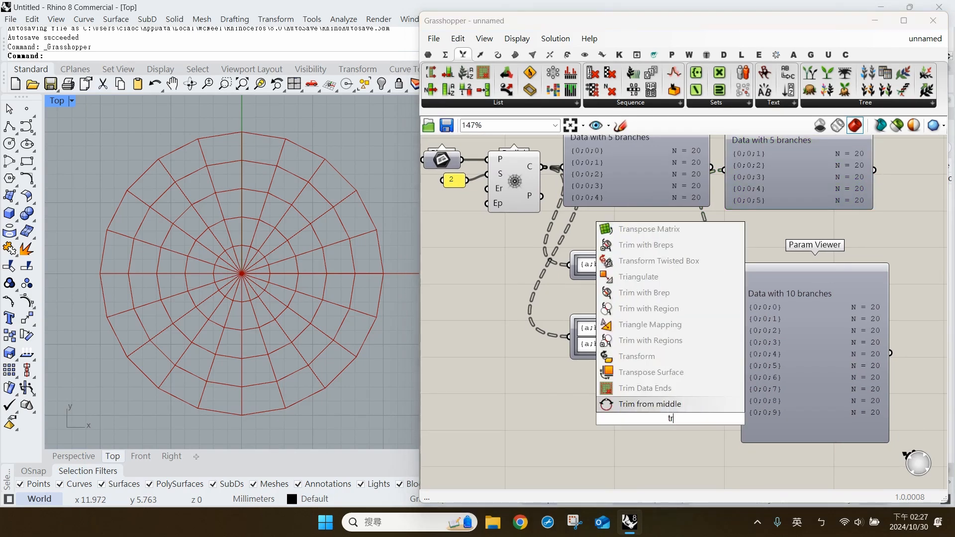
pyautogui.write('ee b')
pyautogui.press('Return')
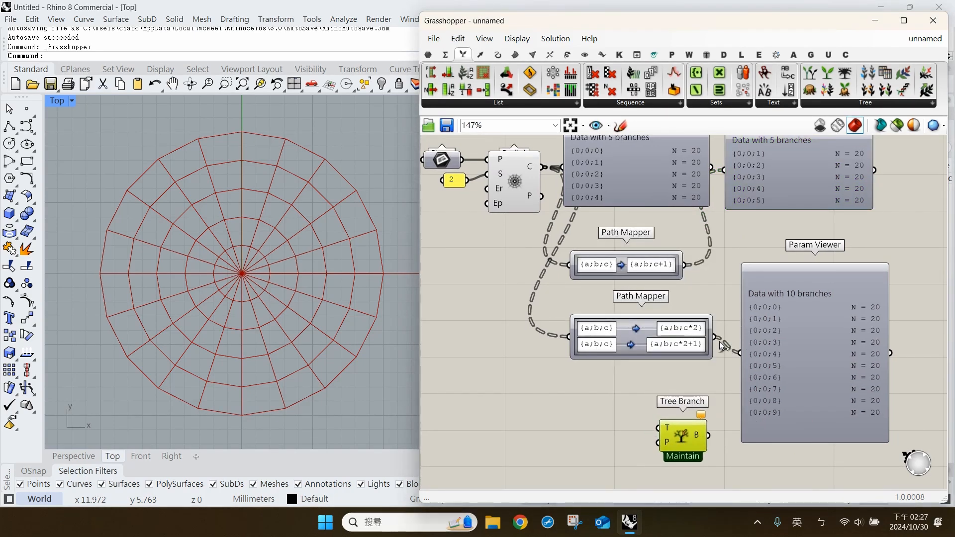
# Connect the two-rule Path Mapper's output to the Tree Branch's T input and simplify that input
pyautogui.moveTo(715, 338); pyautogui.dragTo(701, 423)
pyautogui.rightClick(667, 428)
pyautogui.click(712, 402)
# Create a 0 to 9 number slider, connect it to the Tree Branch's P input, and select the component to highlight its cells
pyautogui.doubleClick(594, 432)
pyautogui.write('0')
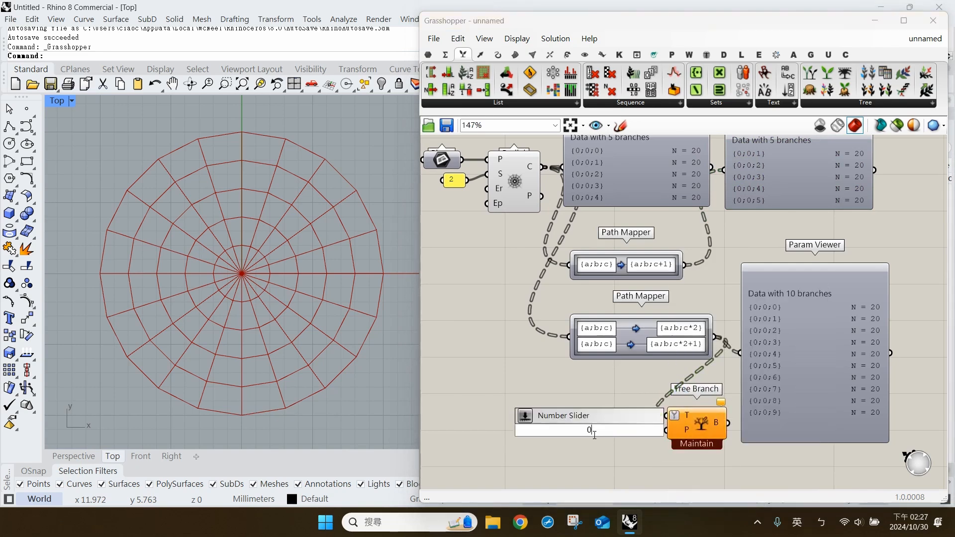
pyautogui.write('<9')
pyautogui.press('Return')
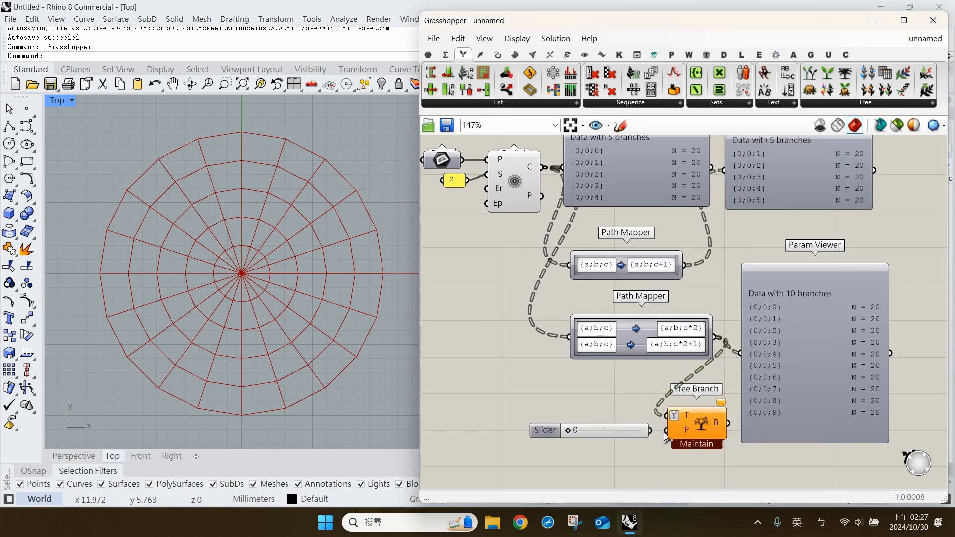
pyautogui.moveTo(650, 431); pyautogui.dragTo(664, 431)
pyautogui.click(694, 425)
pyautogui.click(609, 434)
pyautogui.click(693, 426)
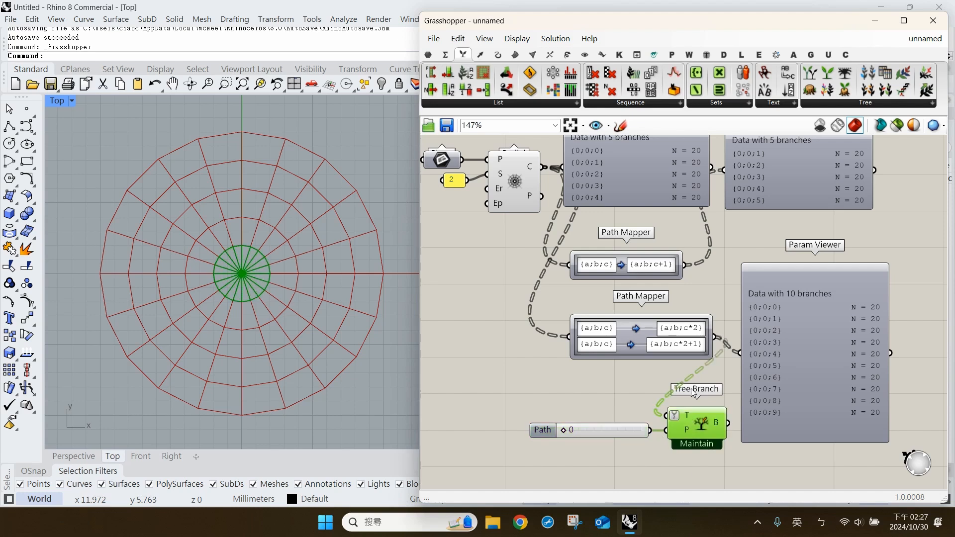
# Sketch marks around both target rules and their matching branches in the lower Param Viewer, and discard the sketch
pyautogui.click(620, 125)
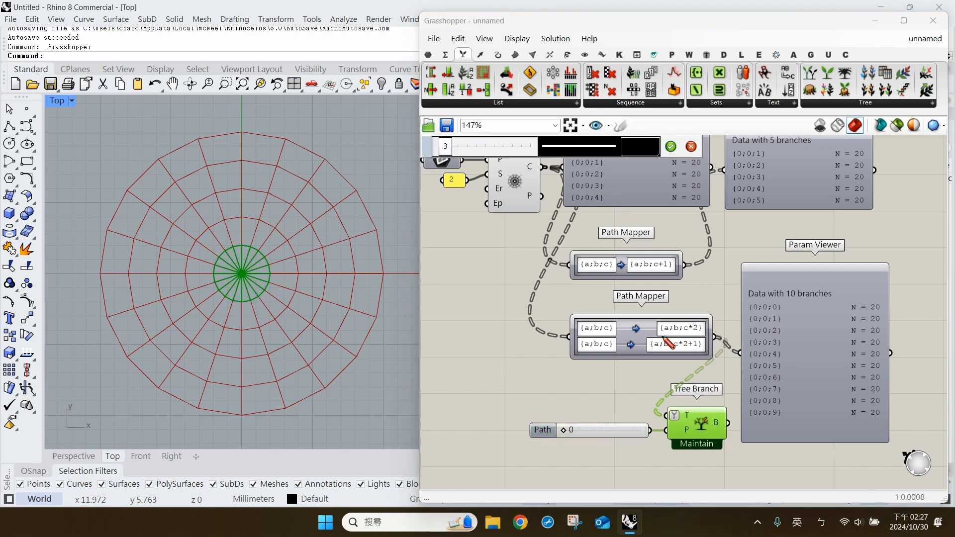
pyautogui.moveTo(663, 336)
pyautogui.mouseDown()
pyautogui.moveTo(705, 328)
pyautogui.moveTo(660, 316)
pyautogui.moveTo(664, 335)
pyautogui.mouseUp()
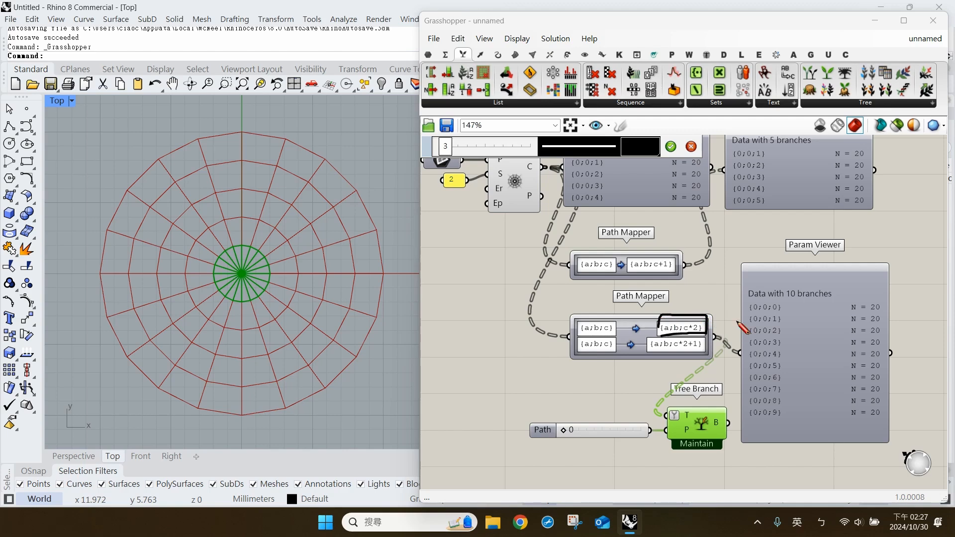
pyautogui.moveTo(767, 313)
pyautogui.mouseDown()
pyautogui.moveTo(778, 315)
pyautogui.moveTo(790, 406)
pyautogui.mouseUp()
pyautogui.moveTo(666, 333)
pyautogui.mouseDown()
pyautogui.moveTo(647, 344)
pyautogui.moveTo(705, 356)
pyautogui.moveTo(714, 334)
pyautogui.moveTo(656, 331)
pyautogui.mouseUp()
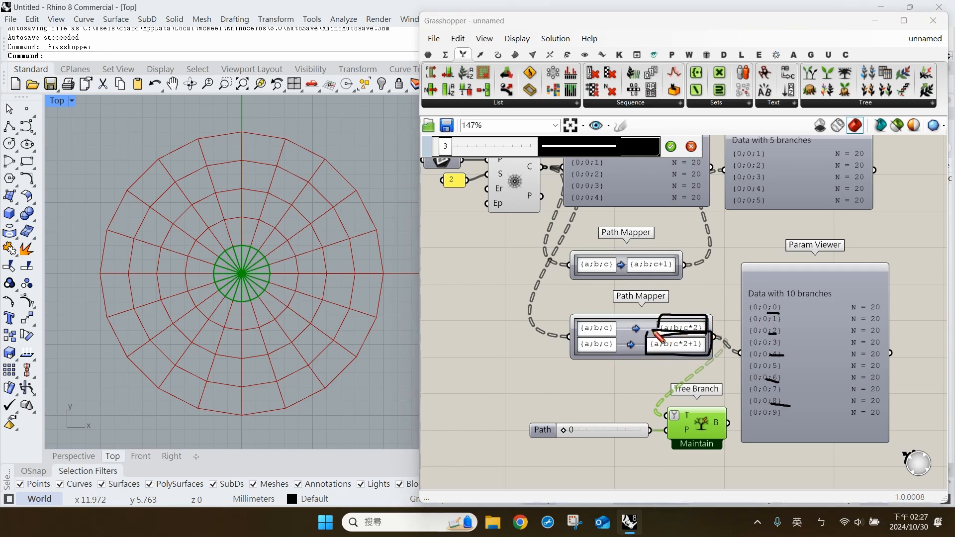
pyautogui.moveTo(770, 333)
pyautogui.mouseDown()
pyautogui.moveTo(781, 333)
pyautogui.moveTo(782, 371)
pyautogui.mouseUp()
pyautogui.press('Escape')
pyautogui.click(620, 125)
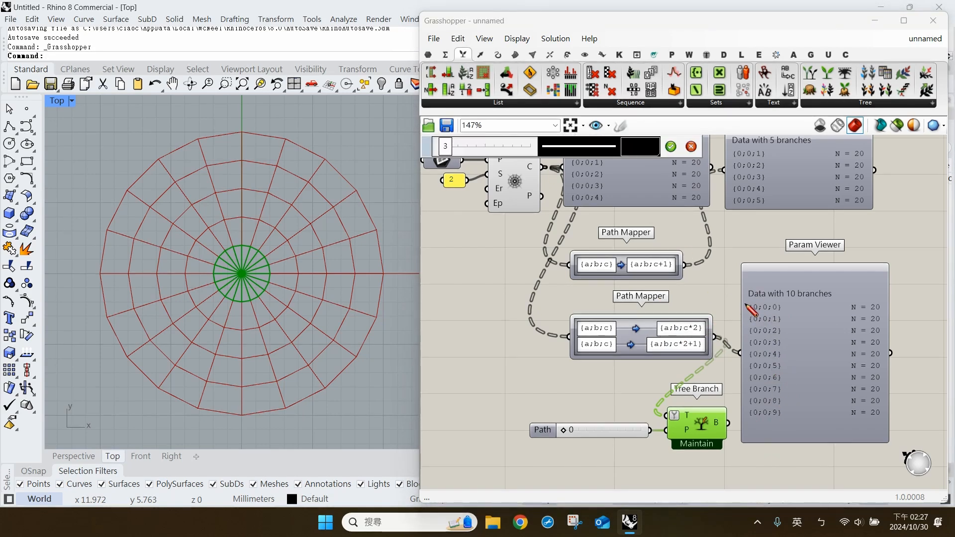
pyautogui.moveTo(735, 313); pyautogui.dragTo(749, 321)
pyautogui.click(671, 146)
# Sketch arrows from the original {0;0;0} and {0;0;1} branches to their remapped branch pairs, and discard the sketch
pyautogui.moveTo(656, 217); pyautogui.dragTo(638, 247, button='right')
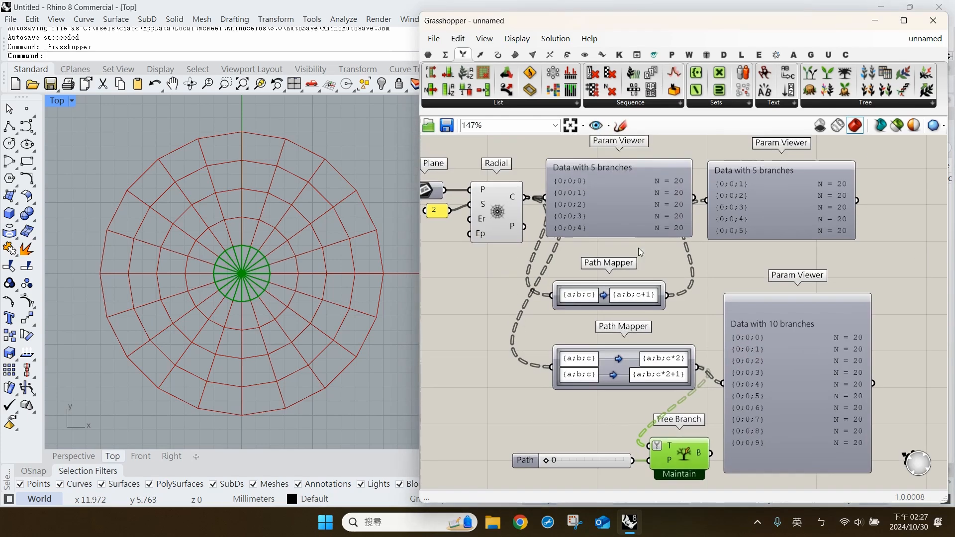
pyautogui.click(626, 125)
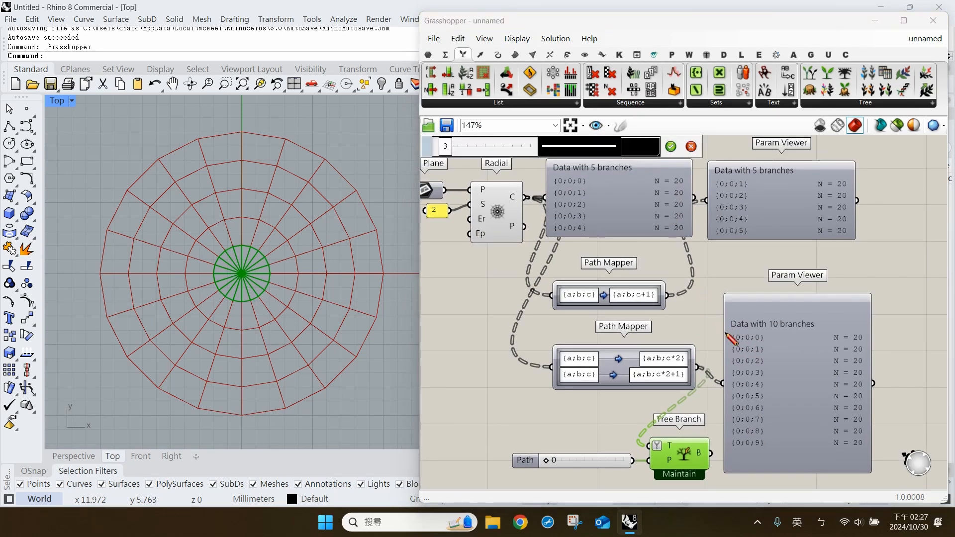
pyautogui.moveTo(730, 335); pyautogui.dragTo(713, 343)
pyautogui.moveTo(589, 181)
pyautogui.mouseDown()
pyautogui.moveTo(644, 227)
pyautogui.moveTo(733, 371)
pyautogui.moveTo(716, 370)
pyautogui.moveTo(729, 375)
pyautogui.mouseUp()
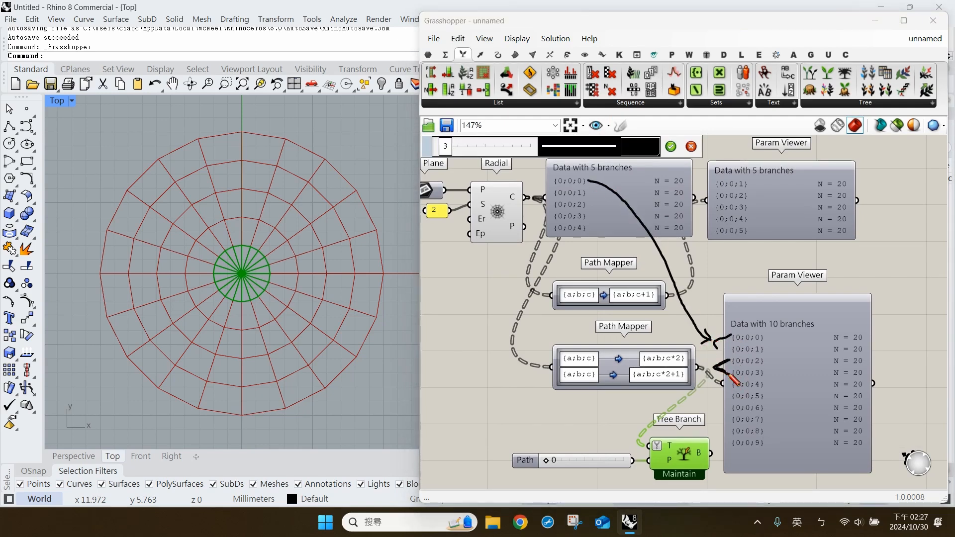
pyautogui.moveTo(591, 197)
pyautogui.mouseDown()
pyautogui.moveTo(621, 224)
pyautogui.moveTo(653, 311)
pyautogui.moveTo(704, 366)
pyautogui.mouseUp()
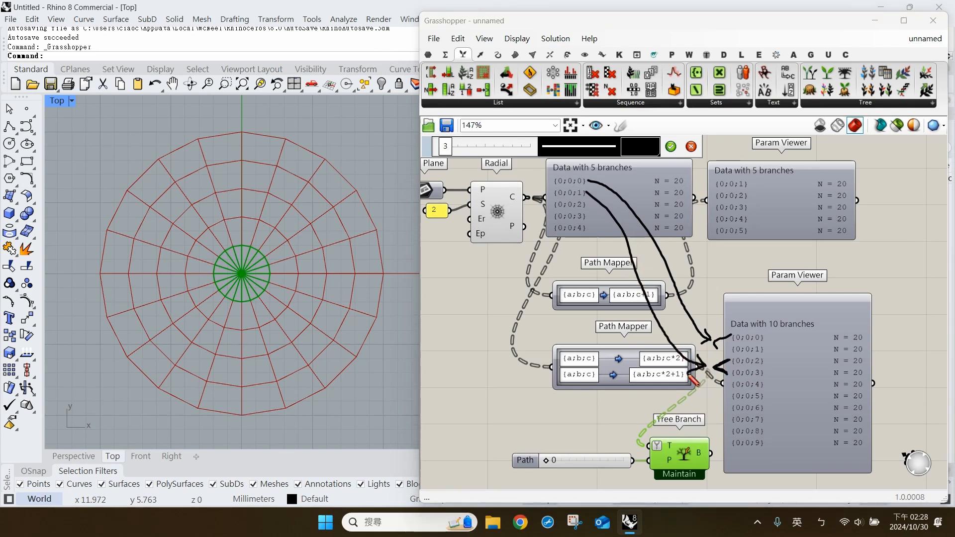
pyautogui.press('Escape')
# Set the Path slider to 3 to preview that branch's cells, and delete the Tree Branch and its slider
pyautogui.moveTo(642, 414); pyautogui.dragTo(662, 363, button='right')
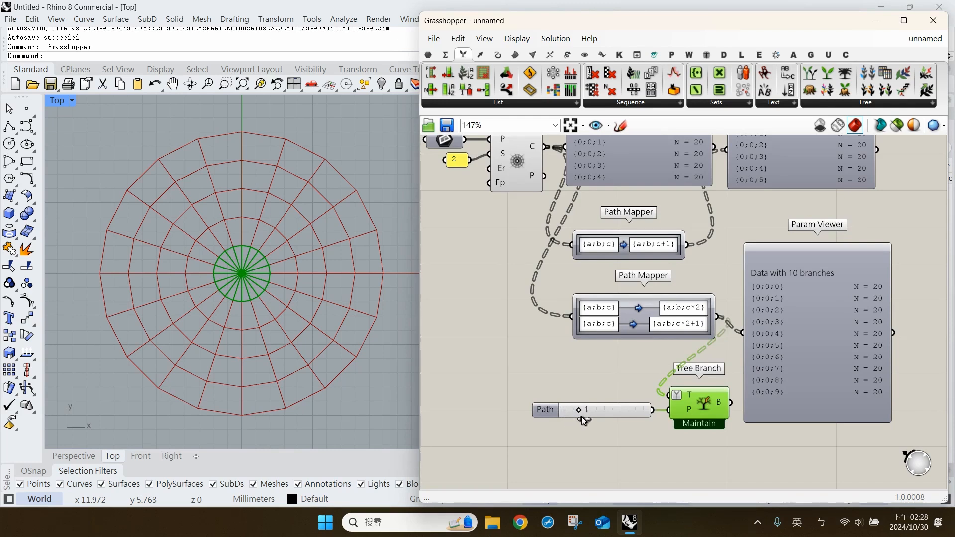
pyautogui.moveTo(581, 417); pyautogui.dragTo(594, 419)
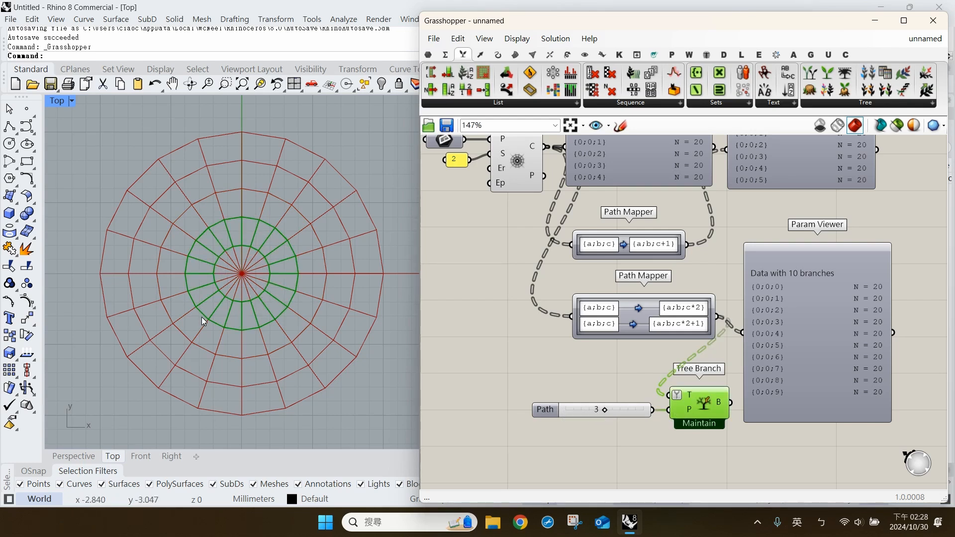
pyautogui.click(571, 354)
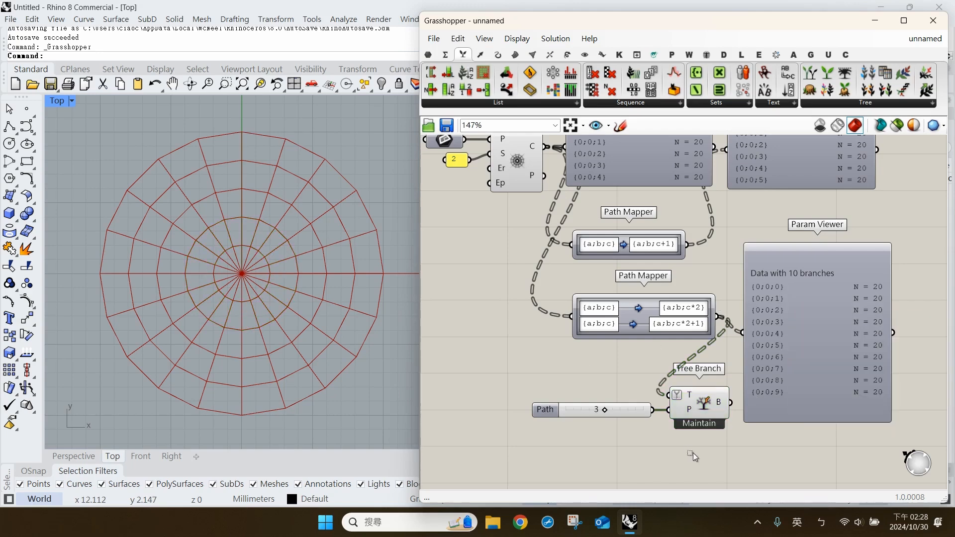
pyautogui.moveTo(692, 454); pyautogui.dragTo(598, 397)
pyautogui.press('Delete')
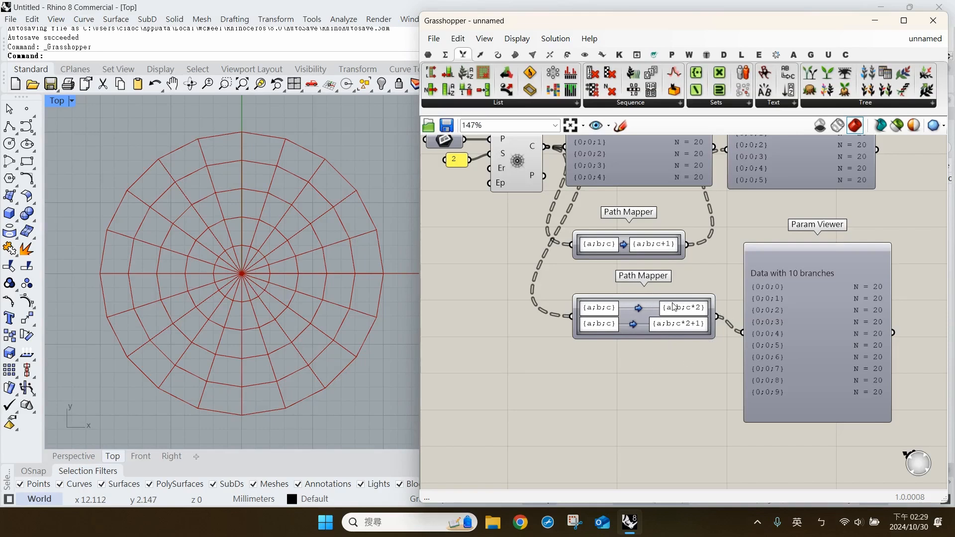
# Open the two-rule Path Mapper's help, examine the mask placeholder rules, highlight "Grasshopper expressions", and close the help
pyautogui.click(649, 329)
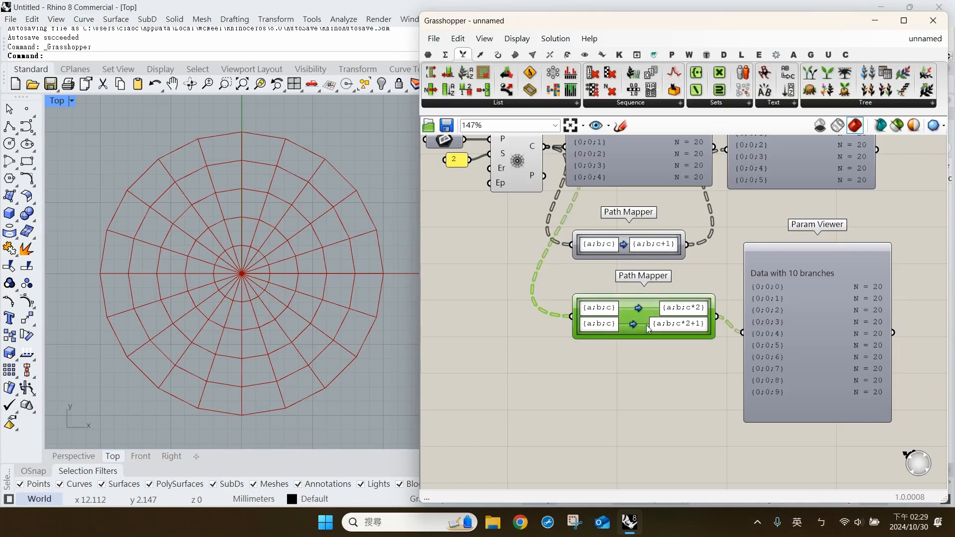
pyautogui.rightClick(657, 326)
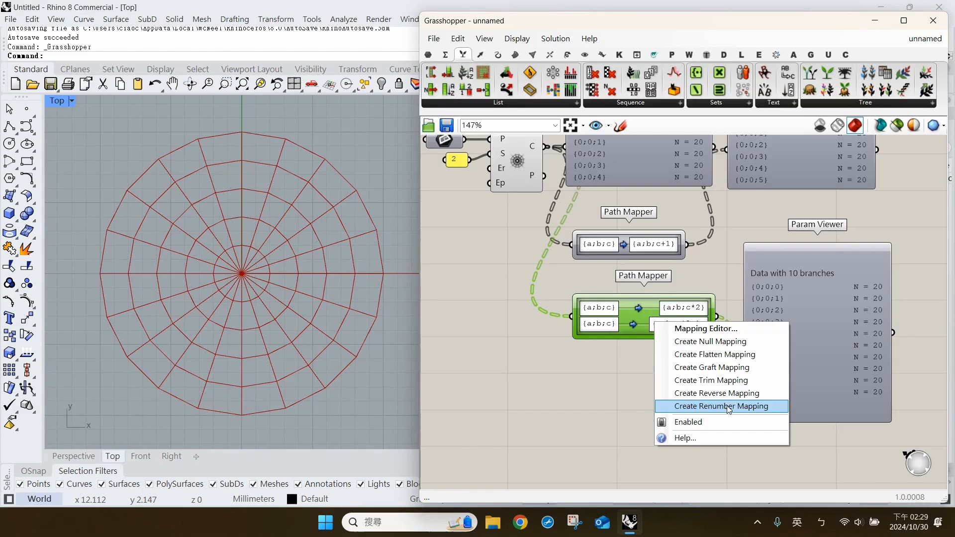
pyautogui.click(712, 438)
pyautogui.scroll(-10, 739, 323)
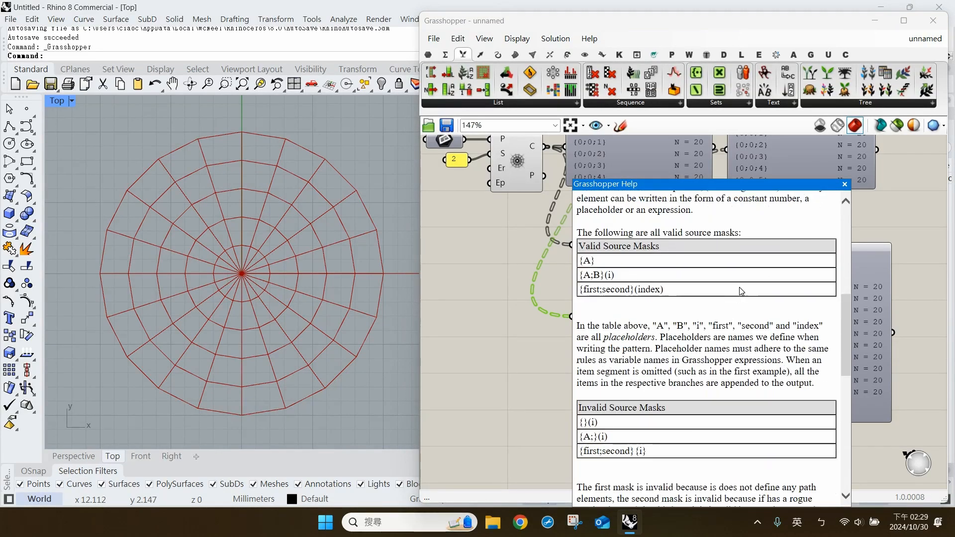
pyautogui.scroll(-2, 725, 324)
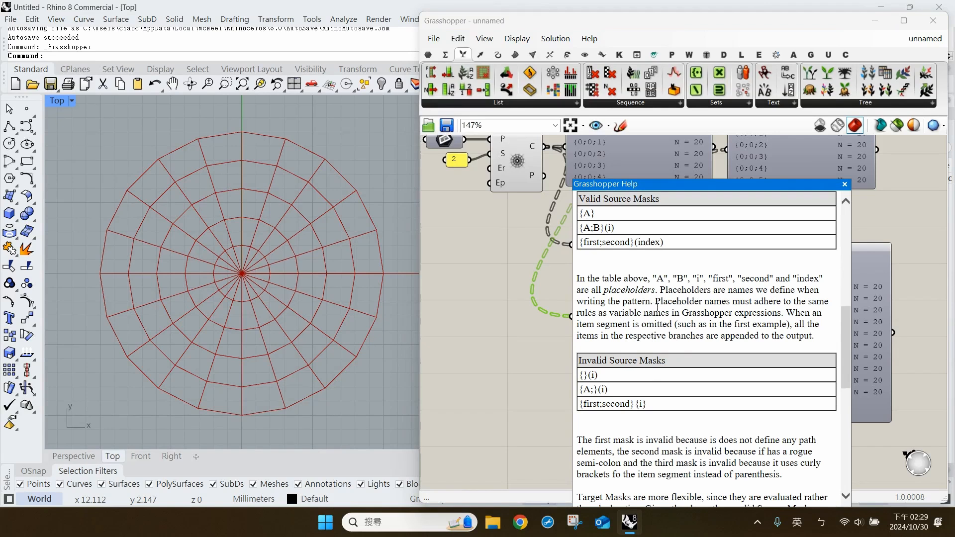
pyautogui.moveTo(661, 305); pyautogui.dragTo(779, 315)
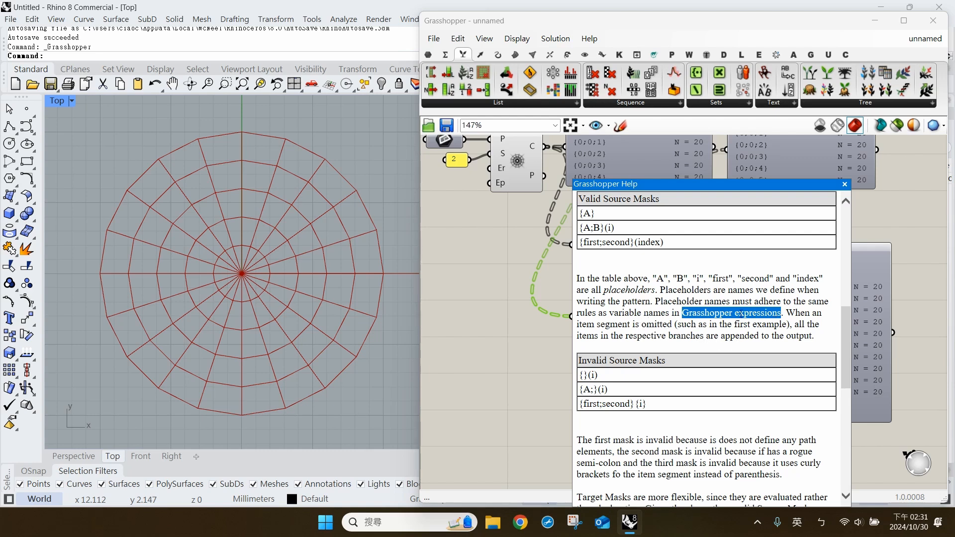
pyautogui.click(771, 261)
pyautogui.click(844, 184)
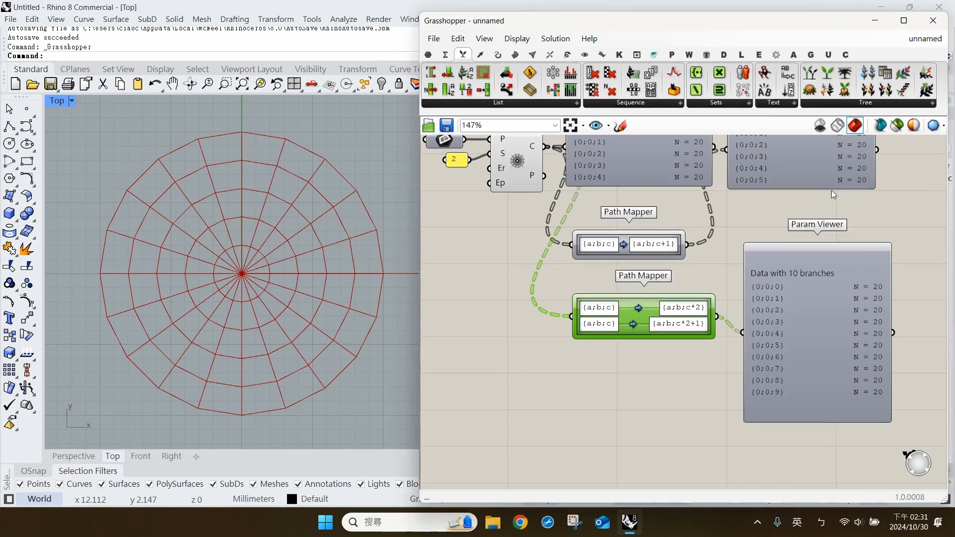
pyautogui.click(583, 383)
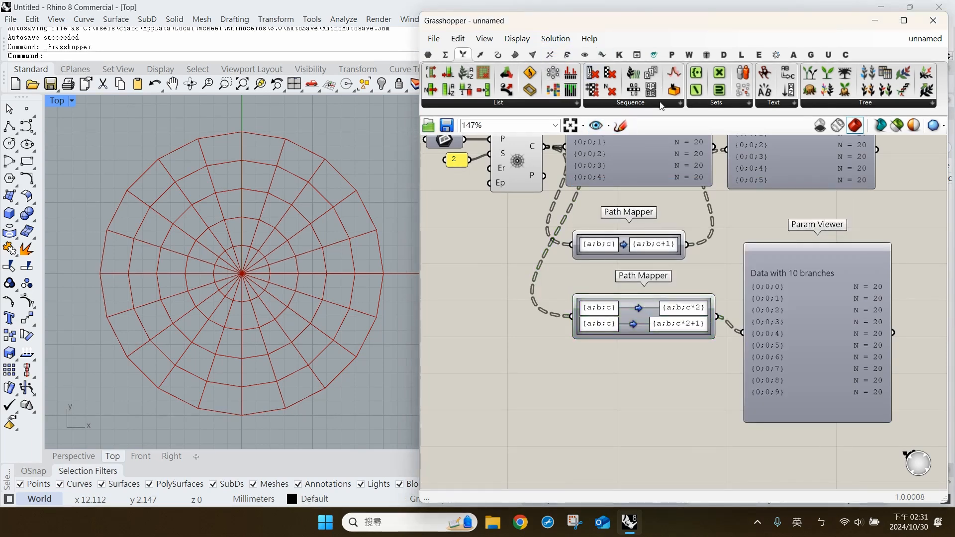
# Place an Expression component on the canvas just below the two-rule Path Mapper
pyautogui.click(451, 56)
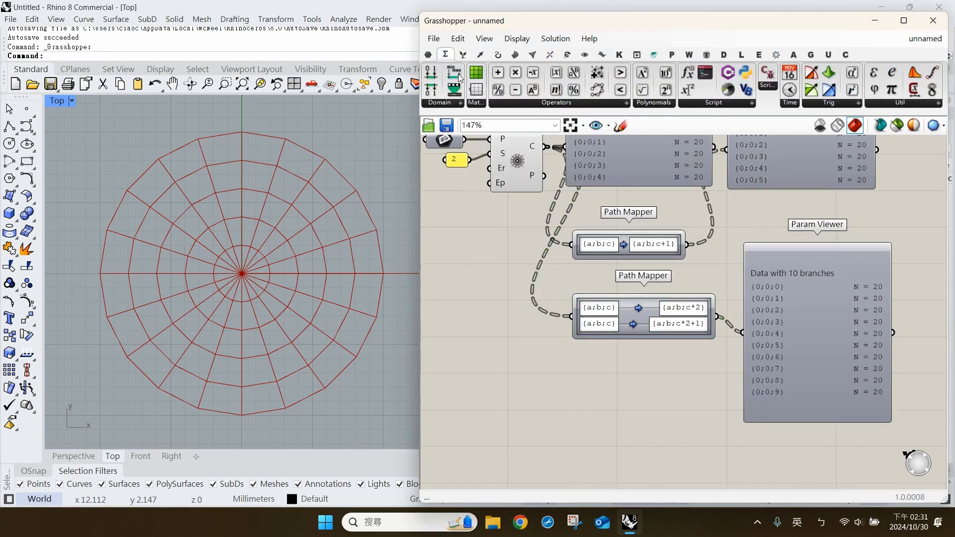
pyautogui.click(705, 103)
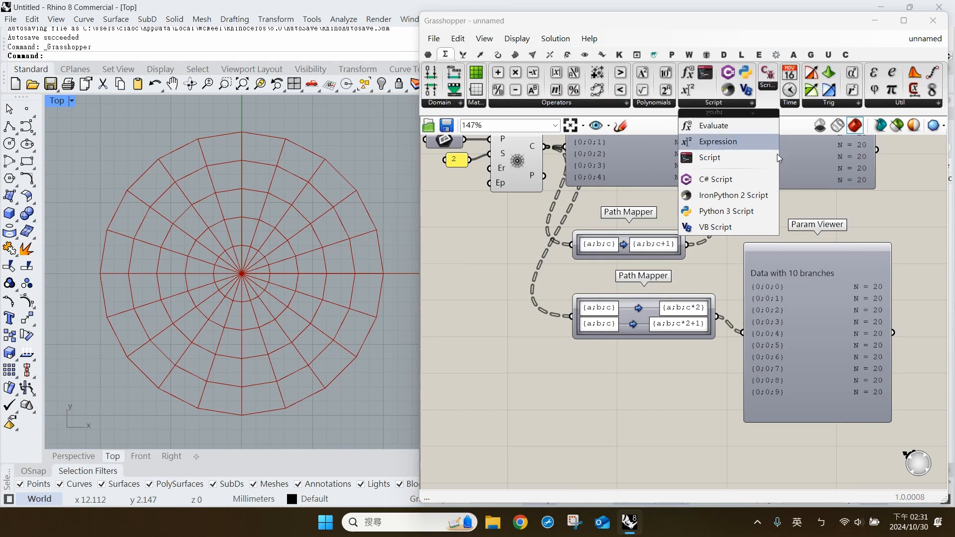
pyautogui.click(718, 142)
pyautogui.click(628, 443)
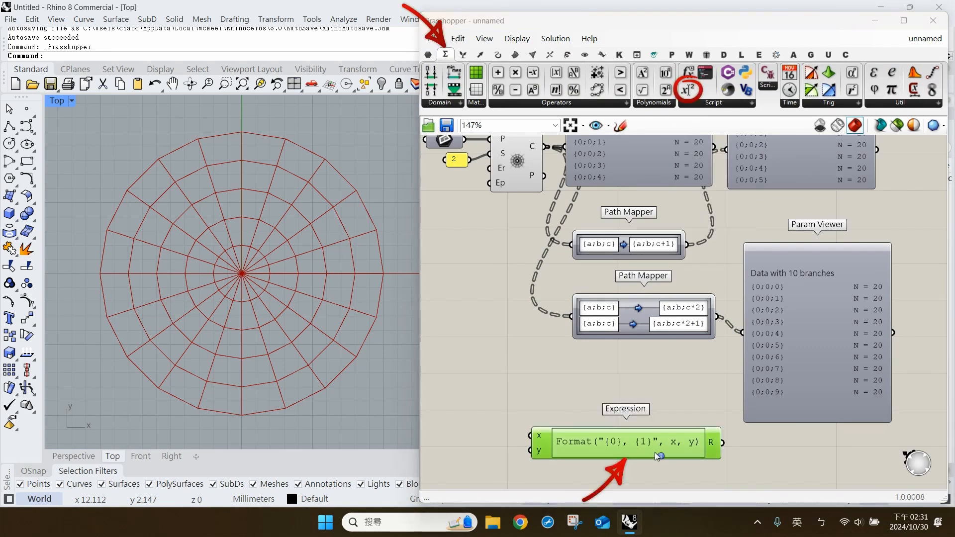
pyautogui.moveTo(655, 452); pyautogui.dragTo(656, 403)
# Examine the list of available expression functions through the Expression component's designer, and delete the component
pyautogui.doubleClick(634, 396)
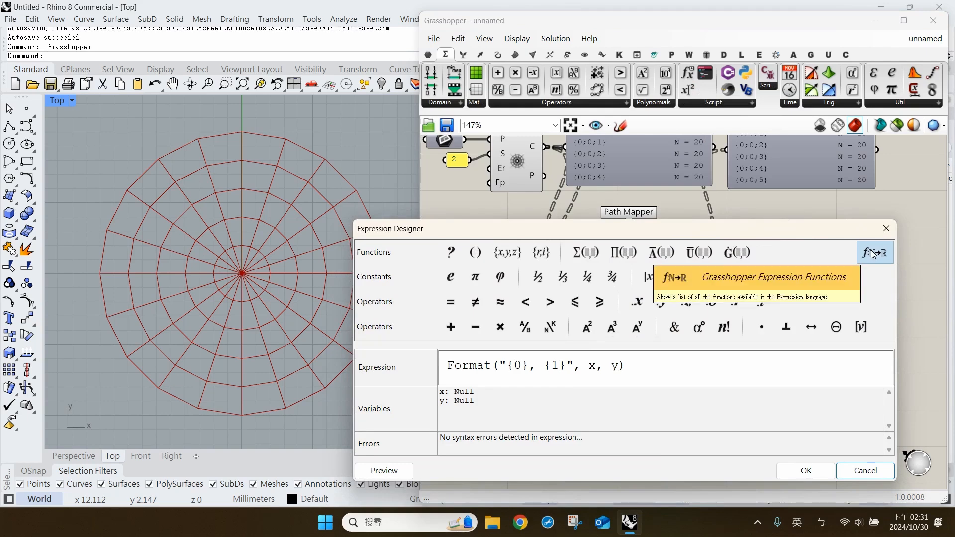
pyautogui.click(874, 255)
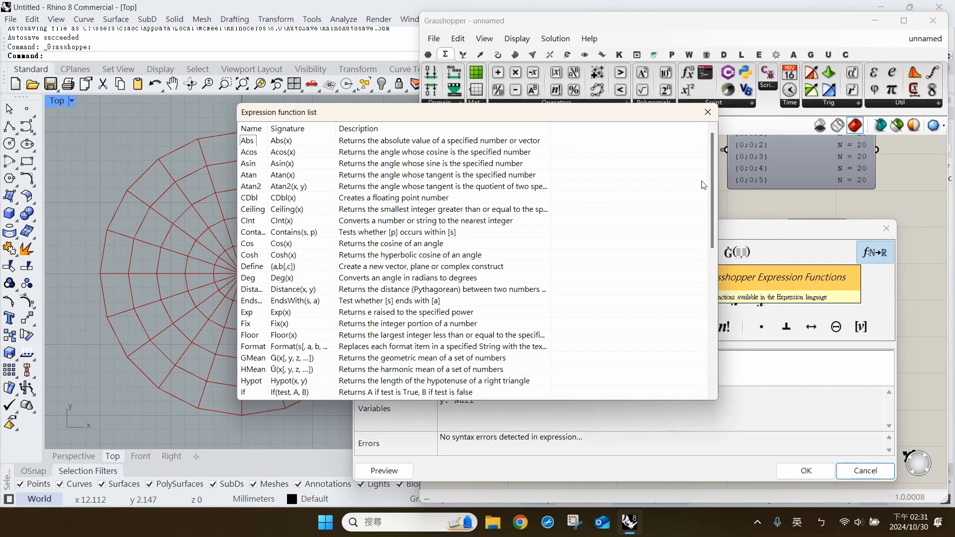
pyautogui.moveTo(711, 168); pyautogui.dragTo(300, 169)
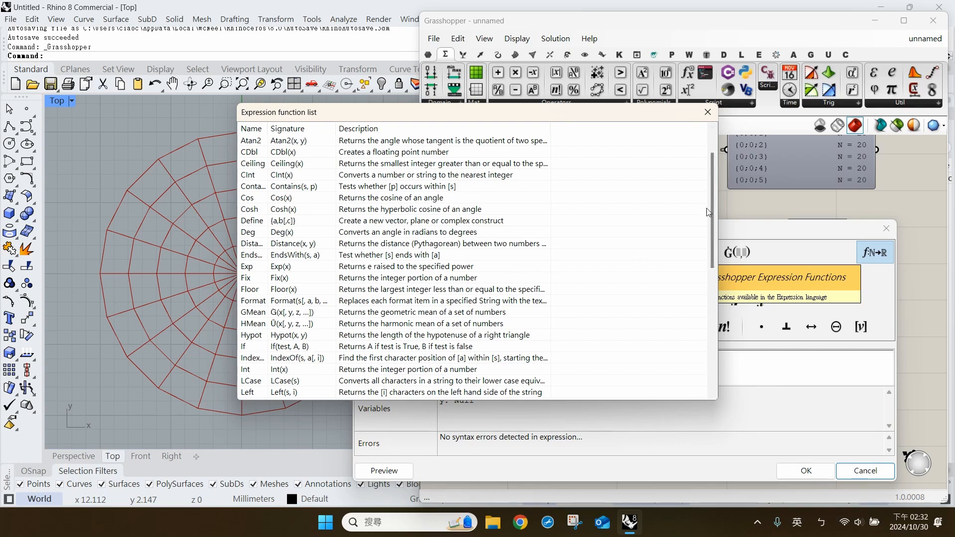
pyautogui.moveTo(712, 199); pyautogui.dragTo(712, 130)
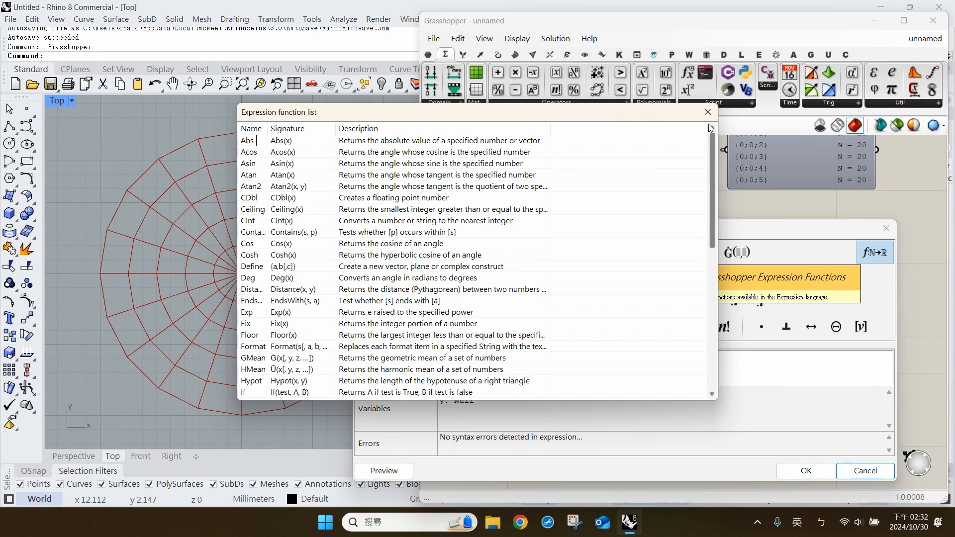
pyautogui.click(708, 113)
pyautogui.click(886, 229)
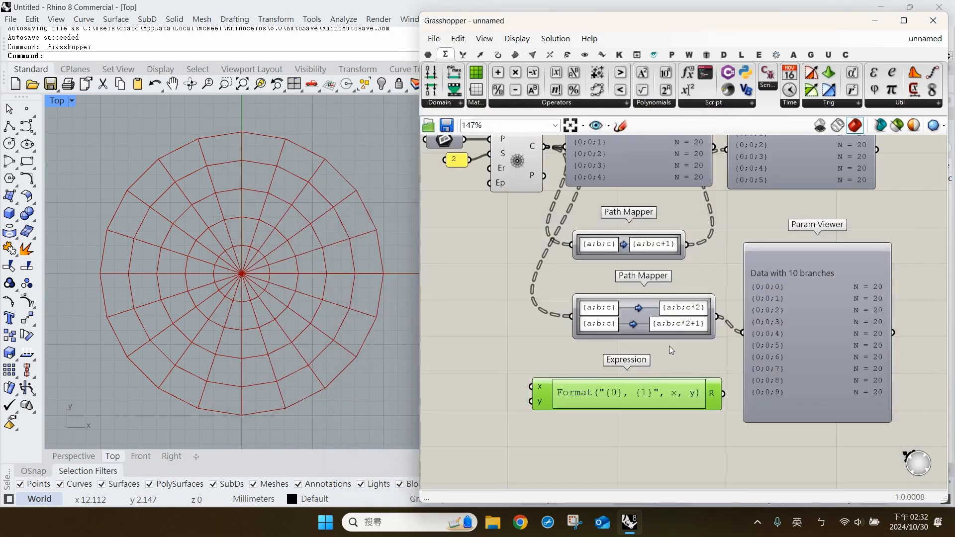
pyautogui.moveTo(656, 378); pyautogui.dragTo(654, 347, button='right')
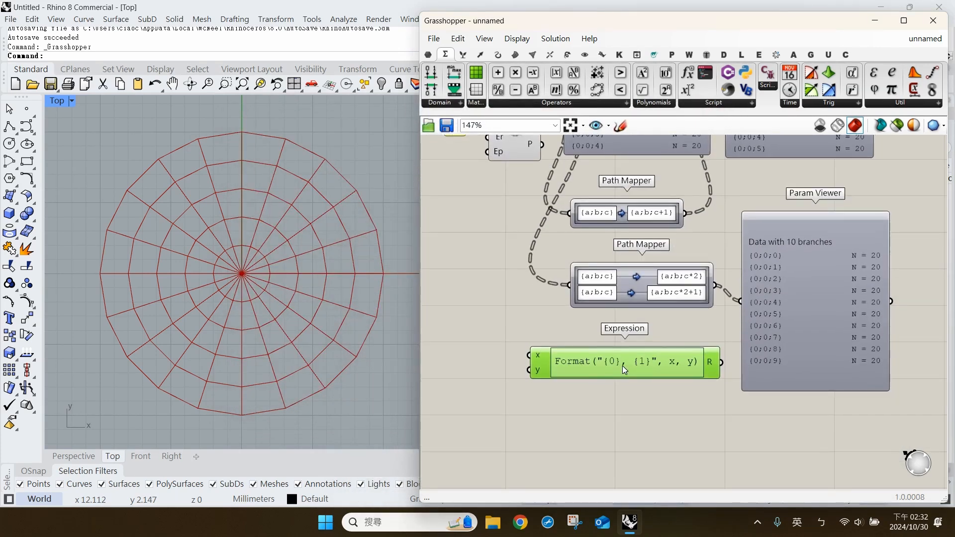
pyautogui.press('Delete')
# Duplicate the {a;b;c+1} Path Mapper to the space below the two-rule Path Mapper
pyautogui.click(607, 227)
pyautogui.keyDown('alt'); pyautogui.moveTo(605, 225); pyautogui.dragTo(602, 378); pyautogui.keyUp('alt')
pyautogui.moveTo(604, 417); pyautogui.dragTo(605, 399, button='right')
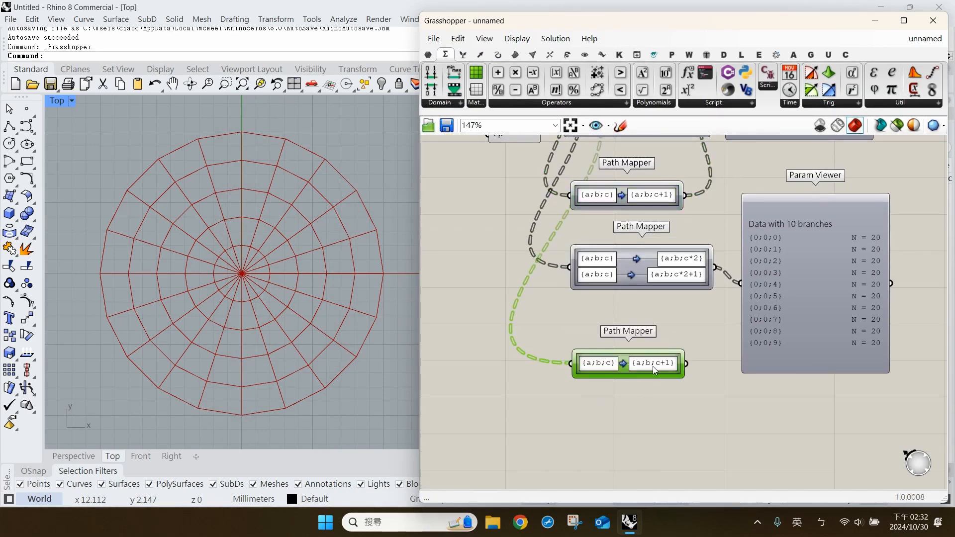
# Set the copied Path Mapper's target to {a;b;sin(c)} and connect its output to the lower Param Viewer
pyautogui.doubleClick(653, 366)
pyautogui.doubleClick(690, 272)
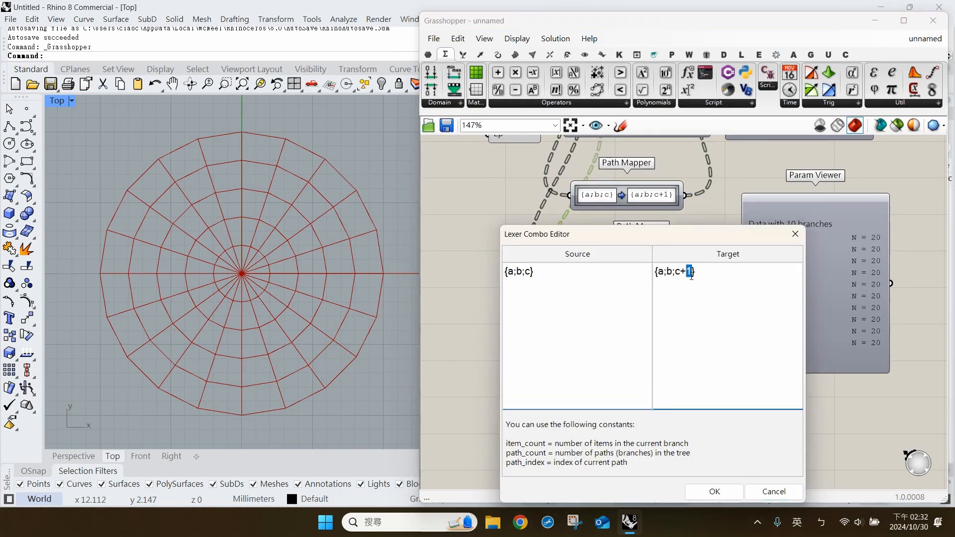
pyautogui.hotkey('shift', 'Left')
pyautogui.press('BackSpace')
pyautogui.press('BackSpace')
pyautogui.write('sin')
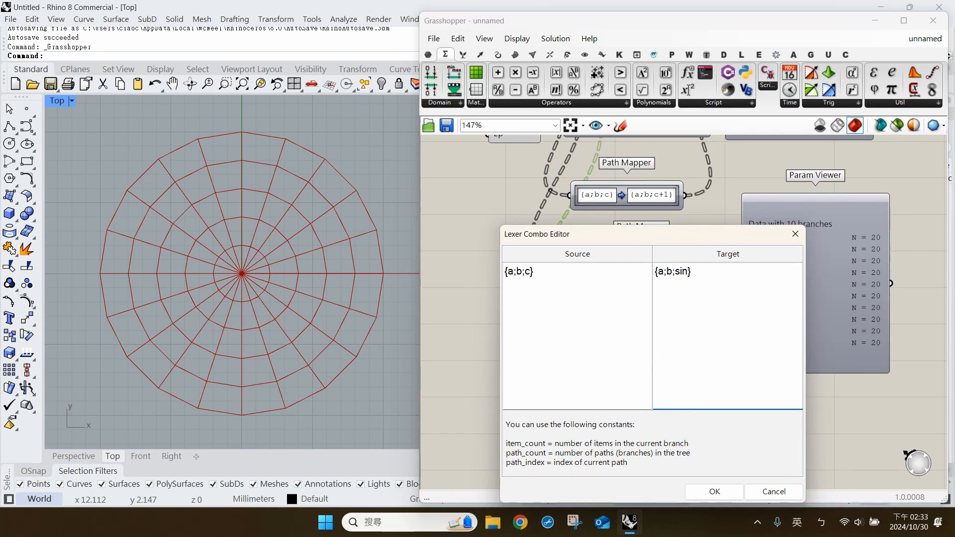
pyautogui.write('(c)')
pyautogui.click(720, 497)
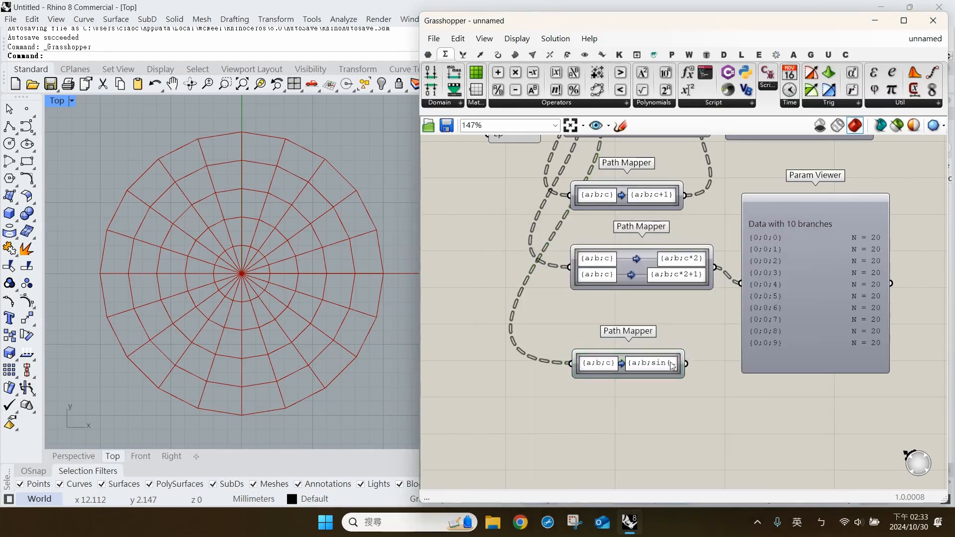
pyautogui.click(700, 423)
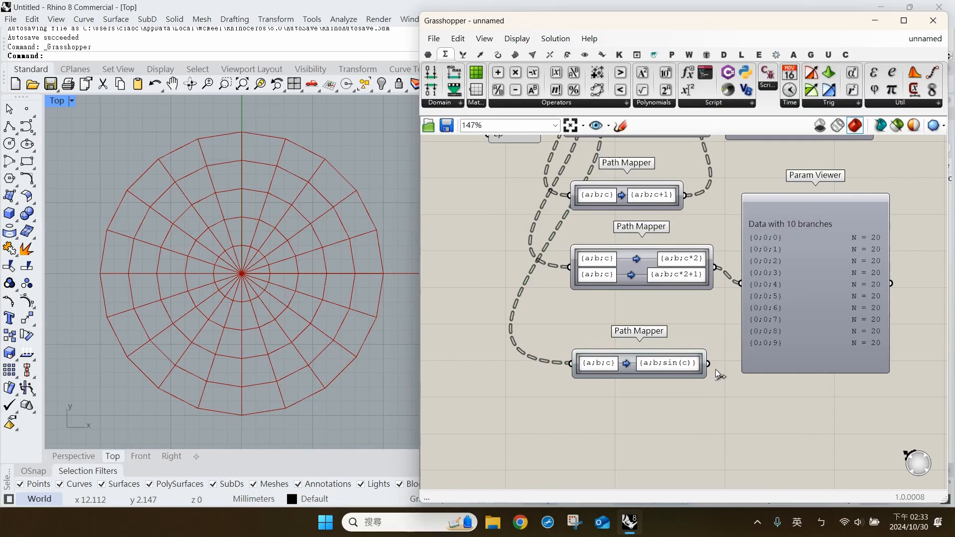
pyautogui.moveTo(708, 364); pyautogui.dragTo(783, 323)
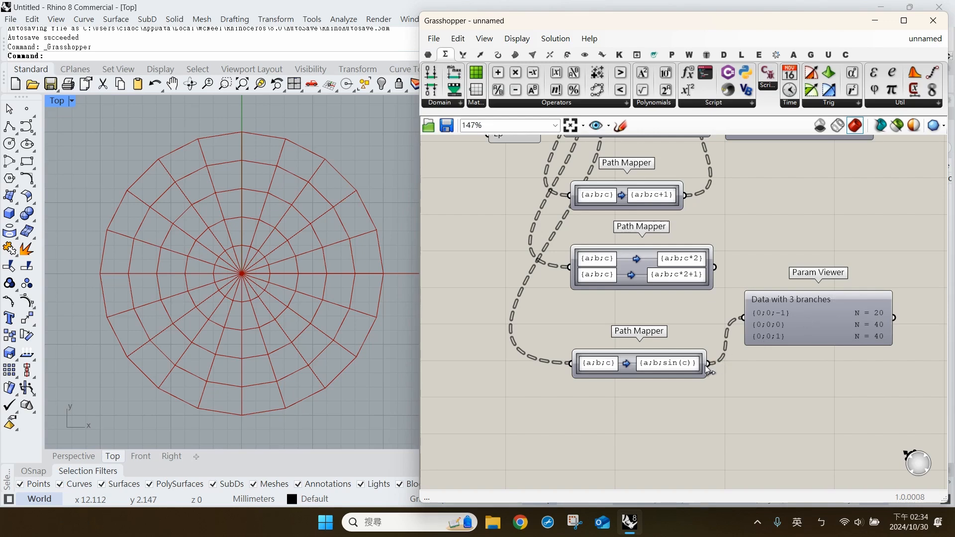
# Set the copied Path Mapper's target to {a;b;pow(c, 2)} and compare its branches with those in the original Param Viewer
pyautogui.doubleClick(666, 363)
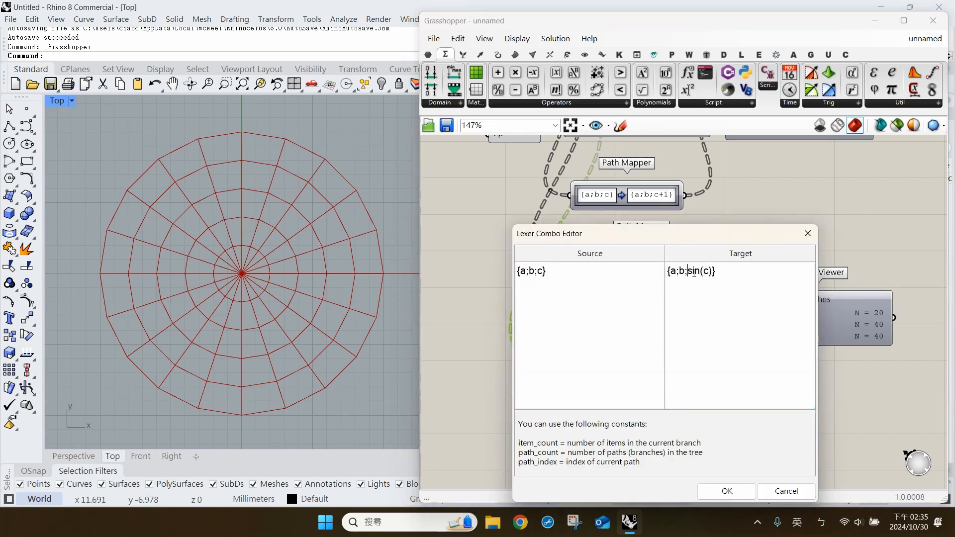
pyautogui.moveTo(688, 272); pyautogui.dragTo(715, 271)
pyautogui.write('pow(c, 2)')
pyautogui.click(726, 491)
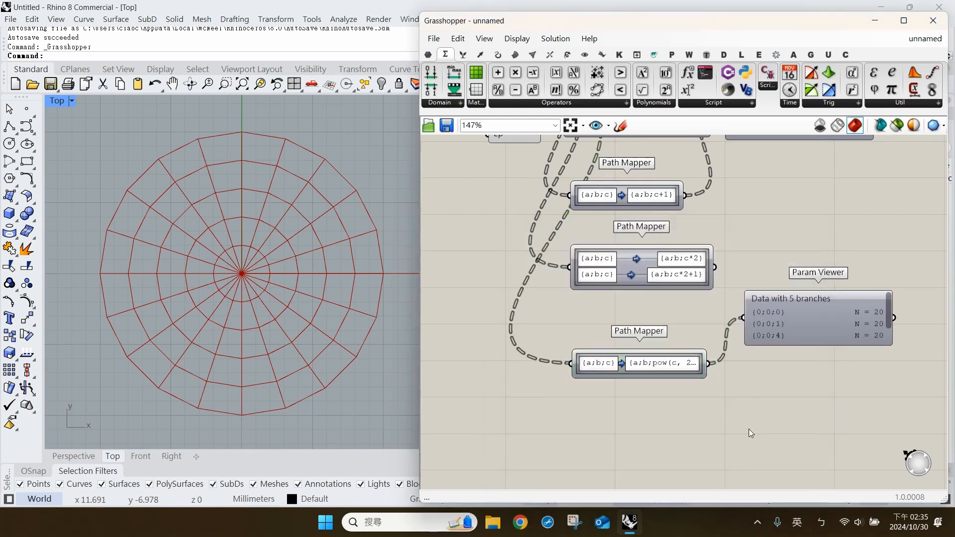
pyautogui.moveTo(711, 384); pyautogui.dragTo(677, 464, button='right')
pyautogui.click(604, 176)
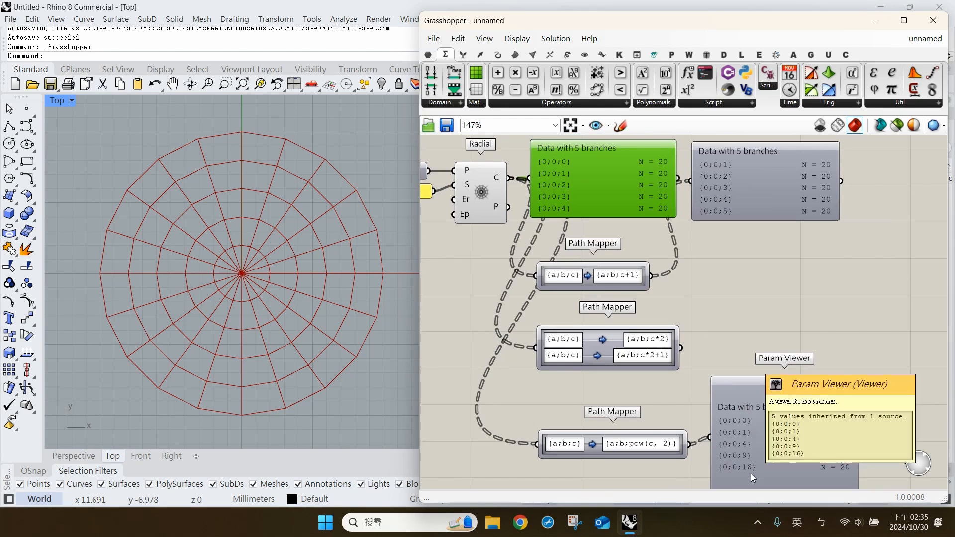
pyautogui.click(754, 435)
pyautogui.moveTo(669, 479); pyautogui.dragTo(674, 423, button='right')
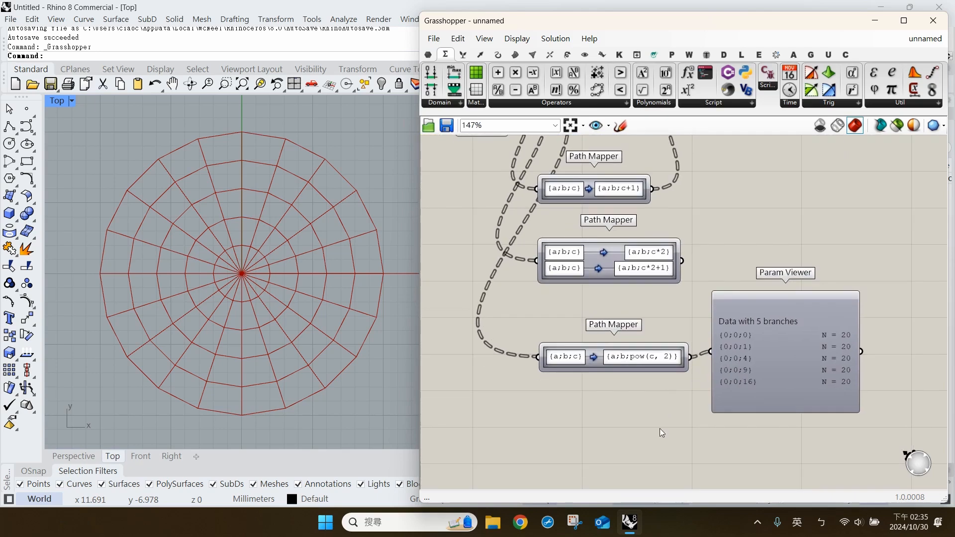
# Review the pow(c, 2) term in the copied Path Mapper's mapping editor and close the editor without changes
pyautogui.doubleClick(645, 386)
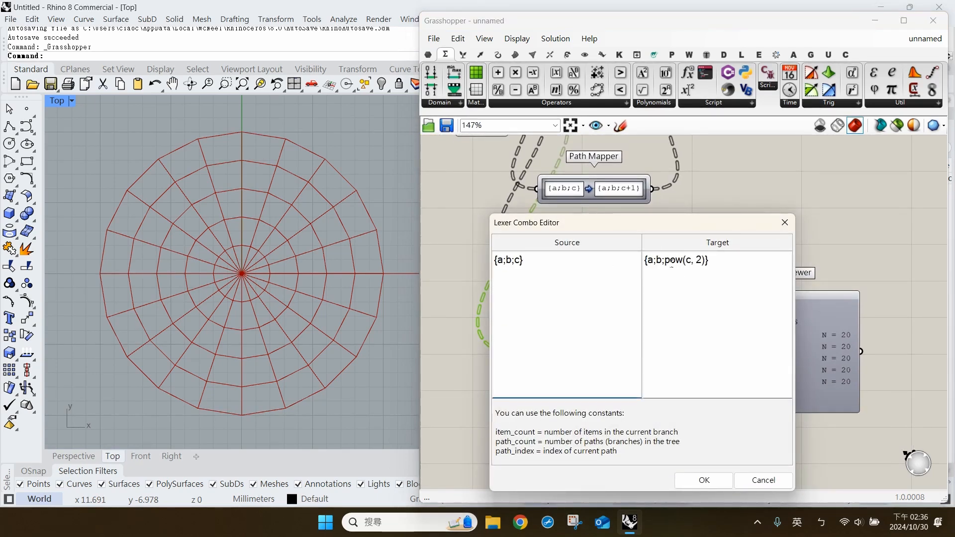
pyautogui.moveTo(665, 261); pyautogui.dragTo(709, 262)
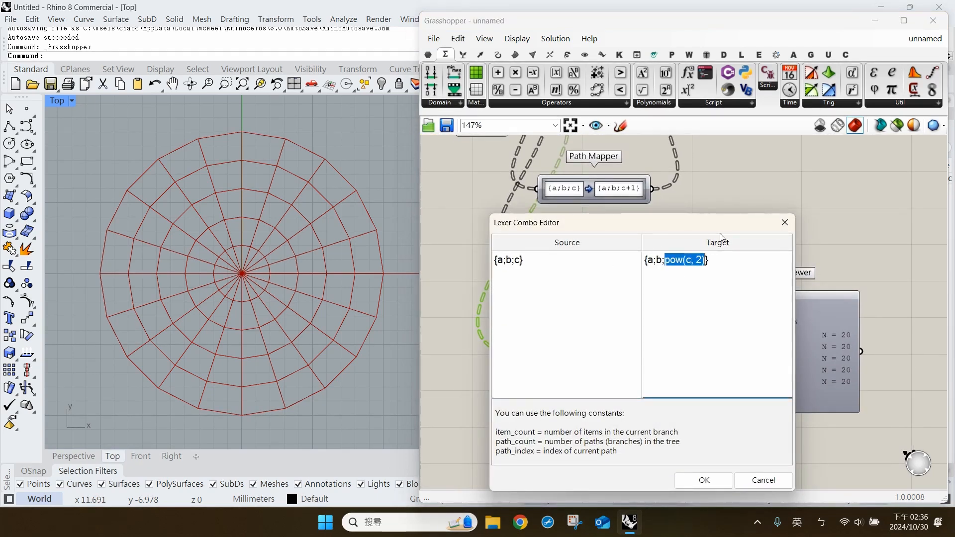
pyautogui.click(785, 223)
pyautogui.moveTo(716, 205); pyautogui.dragTo(777, 317, button='right')
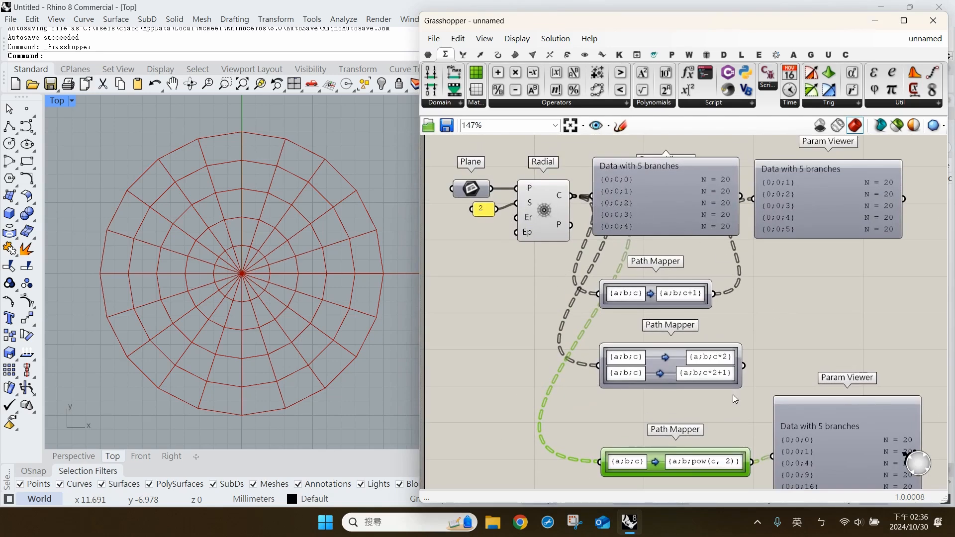
pyautogui.moveTo(733, 395); pyautogui.dragTo(673, 297, button='right')
# Replace the copied Path Mapper's target with {a;b;if(c=2, 9, c)}
pyautogui.doubleClick(647, 363)
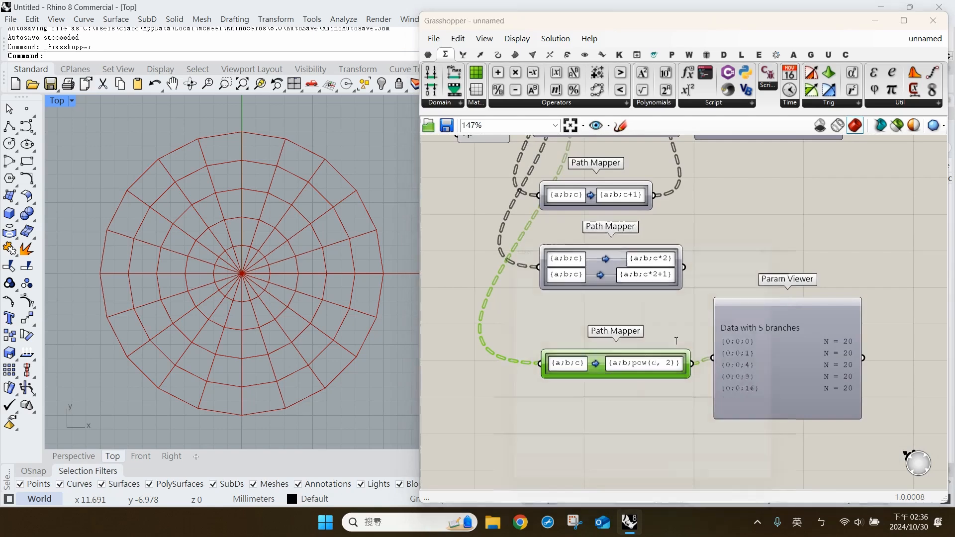
pyautogui.moveTo(672, 272); pyautogui.dragTo(715, 278)
pyautogui.write('if')
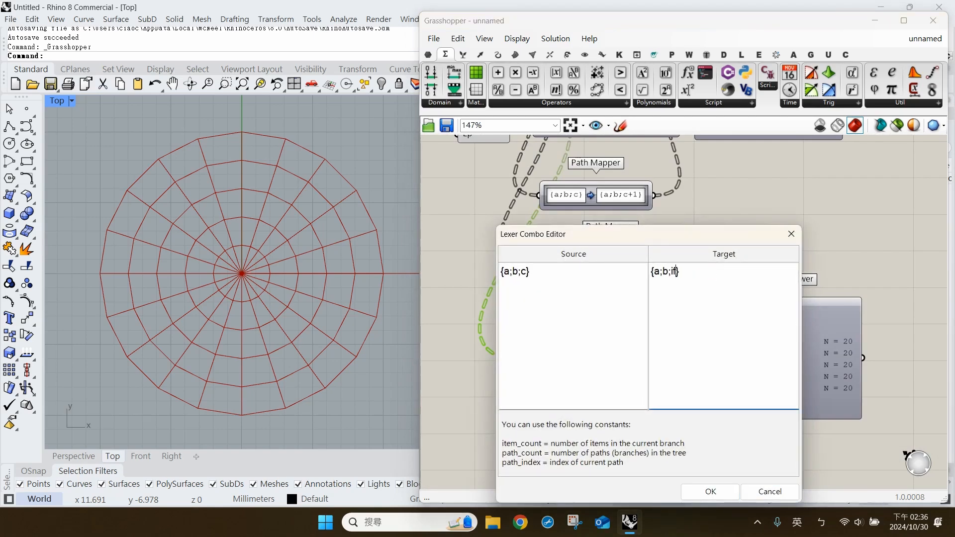
pyautogui.write('(c=2')
pyautogui.press('Right')
pyautogui.write(', 9, c)')
pyautogui.click(710, 492)
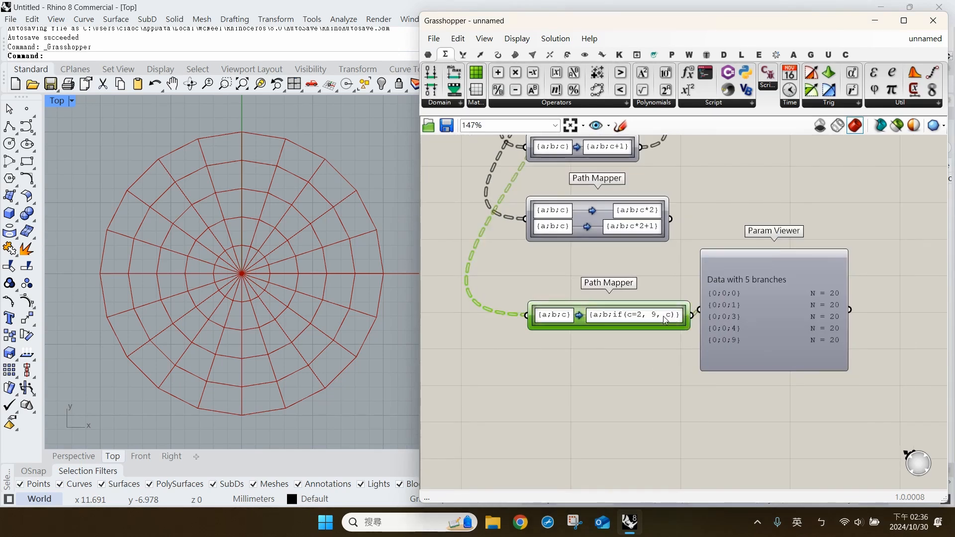
# Move the conditional Path Mapper farther from the lower Param Viewer and inspect the remapped branches in the viewer
pyautogui.moveTo(665, 320); pyautogui.dragTo(636, 314)
pyautogui.click(714, 307)
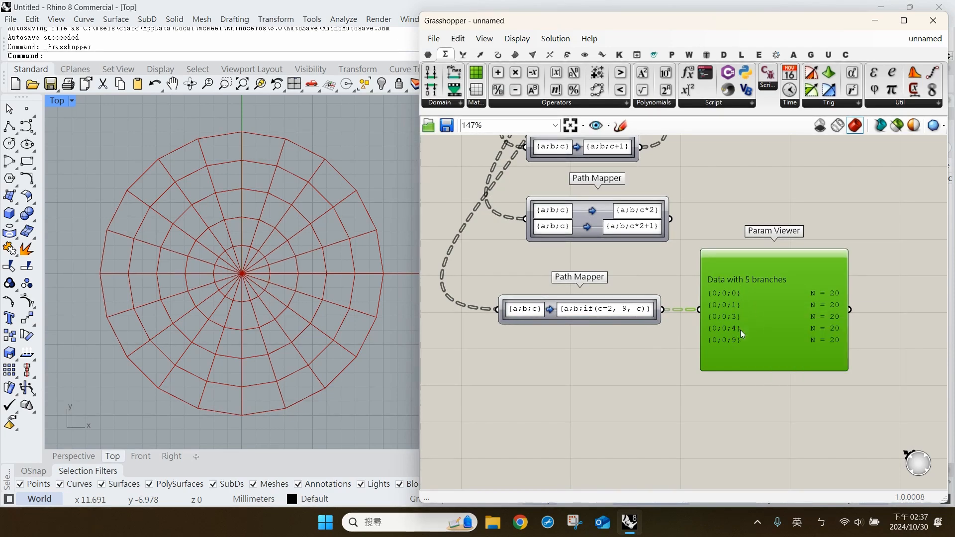
pyautogui.click(739, 423)
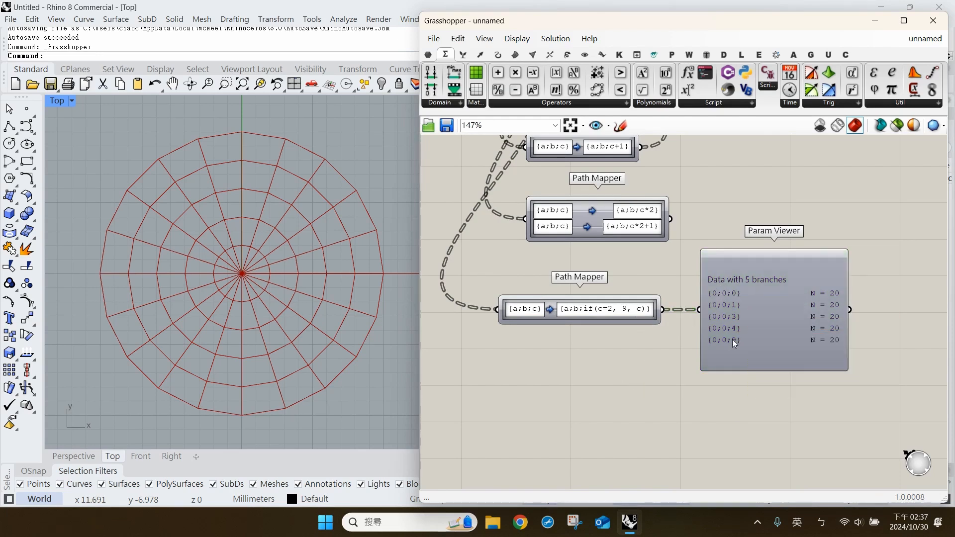
pyautogui.click(620, 310)
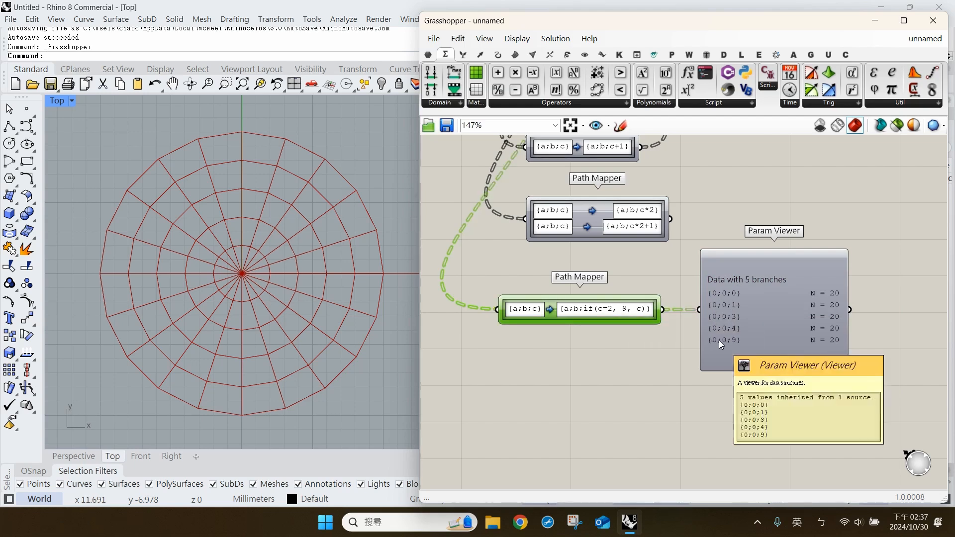
# Sketch a {2} note below the conditional Path Mapper, box the last branch's leading indices in the Param Viewer, and discard the sketch
pyautogui.click(620, 125)
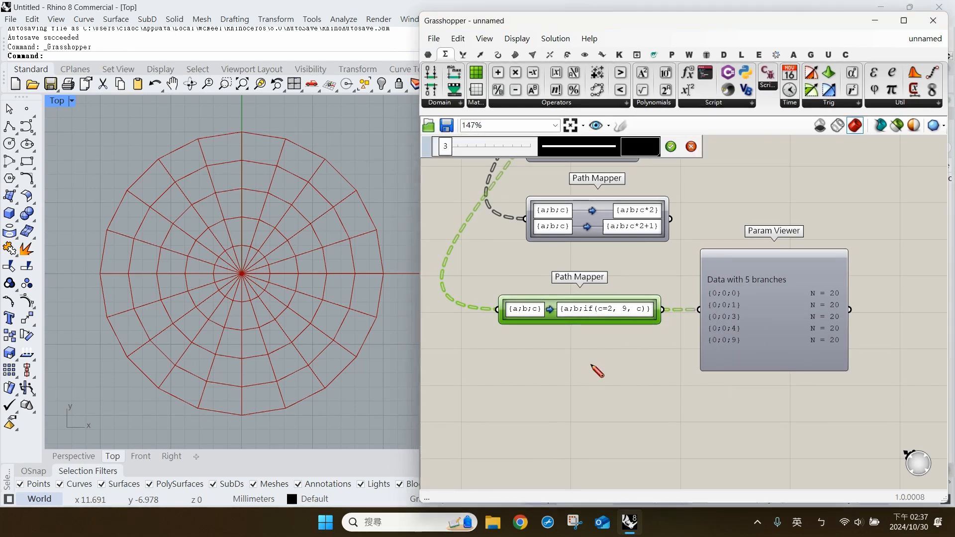
pyautogui.moveTo(591, 365); pyautogui.dragTo(587, 406)
pyautogui.moveTo(601, 391)
pyautogui.mouseDown()
pyautogui.moveTo(621, 382)
pyautogui.moveTo(618, 399)
pyautogui.mouseUp()
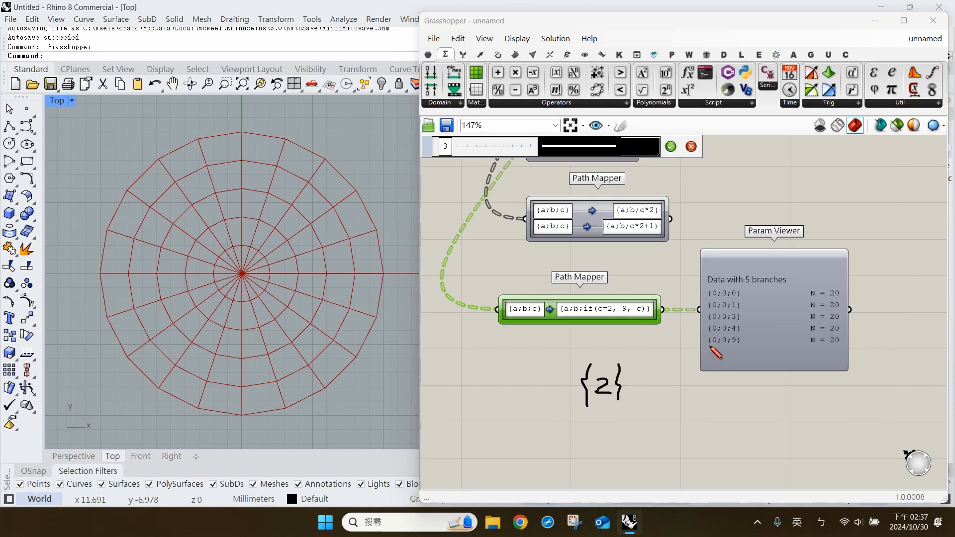
pyautogui.moveTo(732, 336)
pyautogui.mouseDown()
pyautogui.moveTo(707, 346)
pyautogui.moveTo(706, 335)
pyautogui.mouseUp()
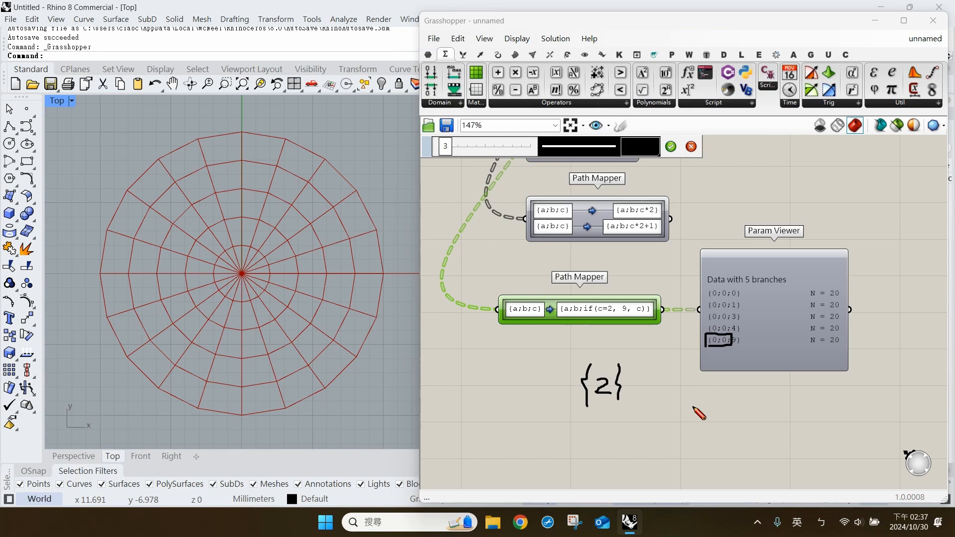
pyautogui.press('Escape')
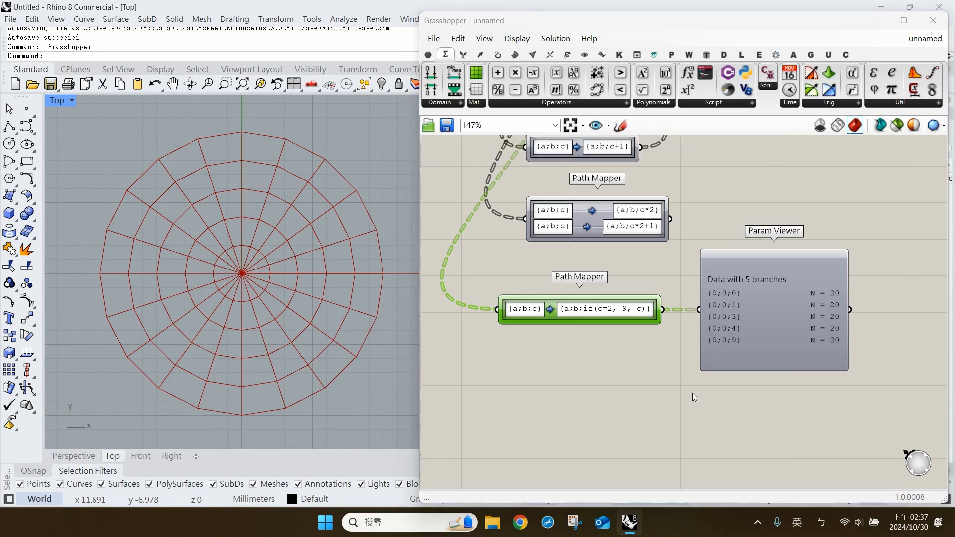
# Place a Replace Paths component on the canvas below the conditional Path Mapper and its Param Viewer
pyautogui.click(470, 54)
pyautogui.click(866, 103)
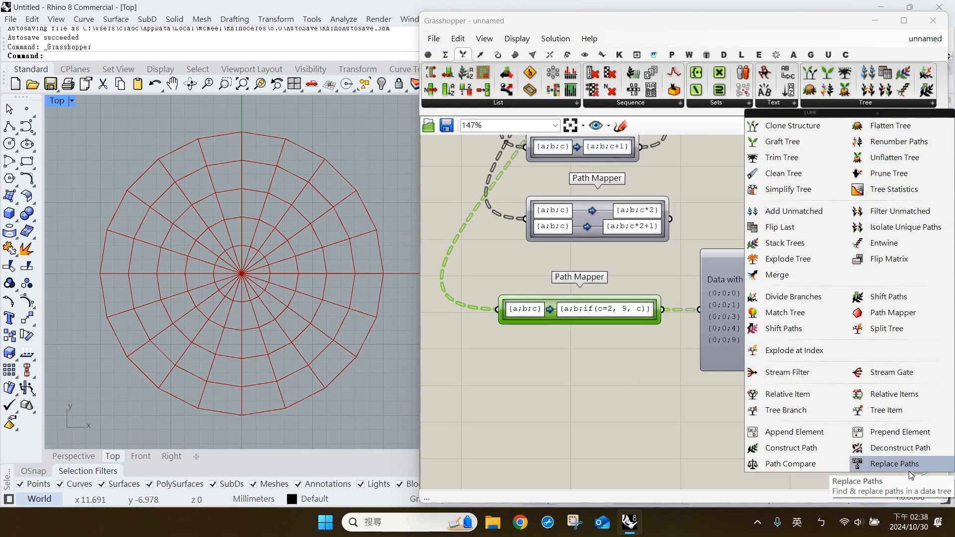
pyautogui.moveTo(912, 475); pyautogui.dragTo(693, 454)
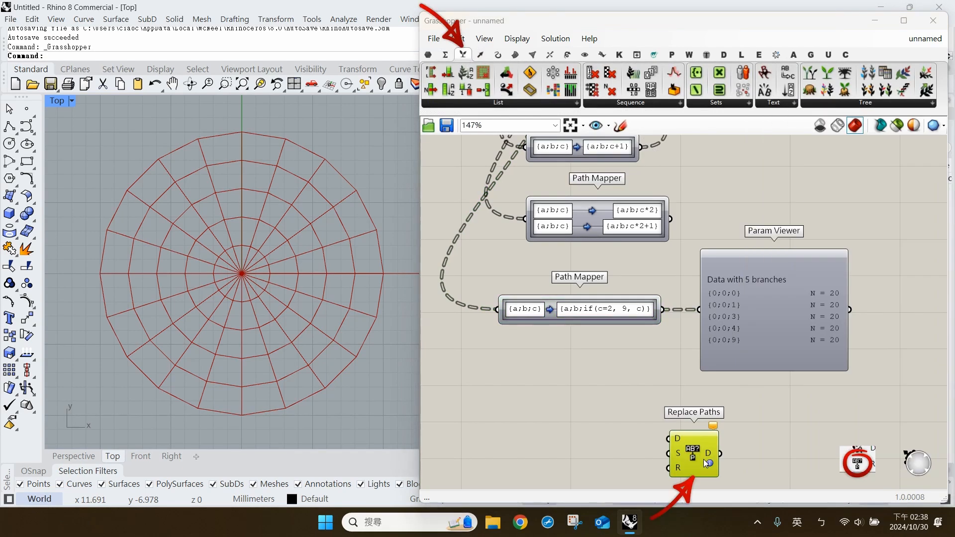
pyautogui.moveTo(681, 440); pyautogui.dragTo(675, 424)
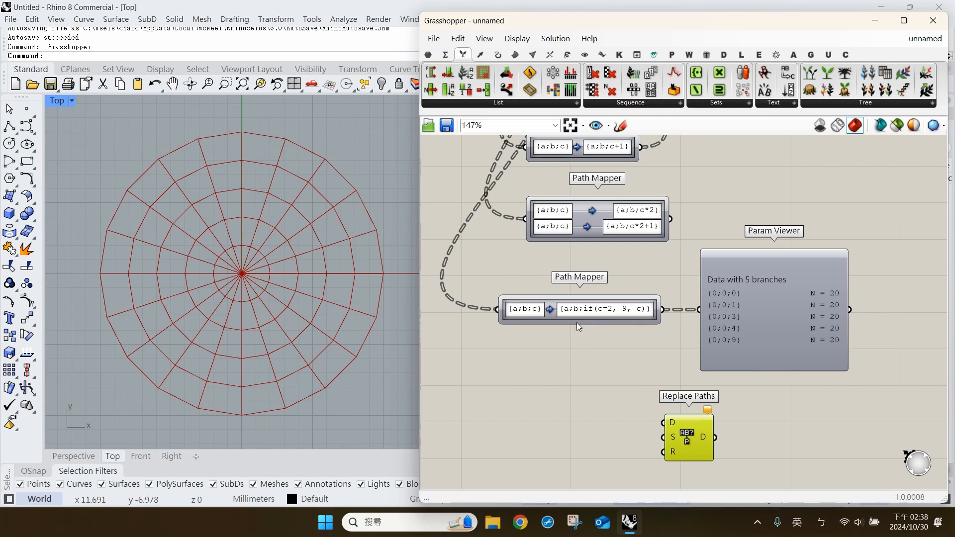
# Connect the Radial grid's C output to the D input of Replace Paths
pyautogui.scroll(-2, 577, 322)
pyautogui.scroll(-1, 545, 239)
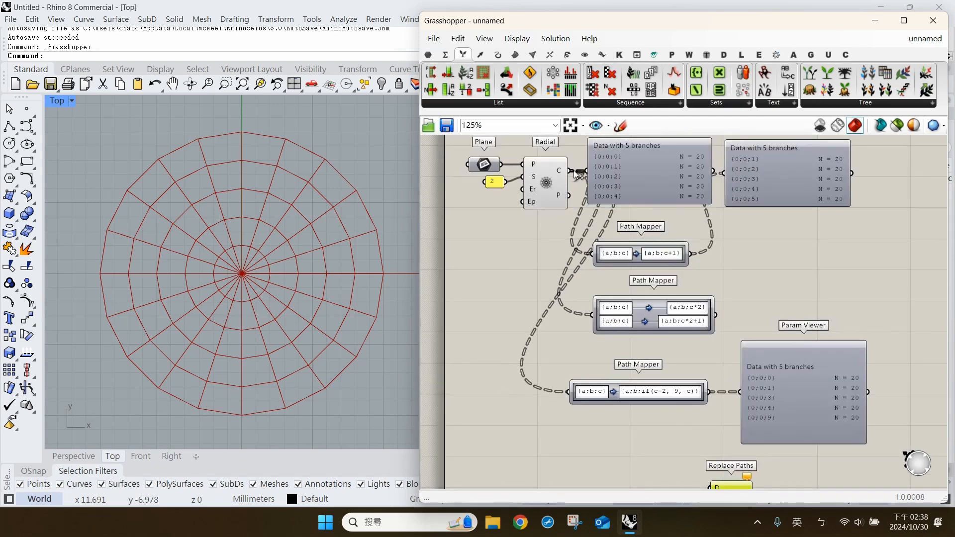
pyautogui.scroll(-1, 577, 171)
pyautogui.moveTo(572, 171); pyautogui.dragTo(691, 441)
pyautogui.moveTo(655, 463); pyautogui.dragTo(632, 419, button='right')
pyautogui.scroll(1, 659, 418)
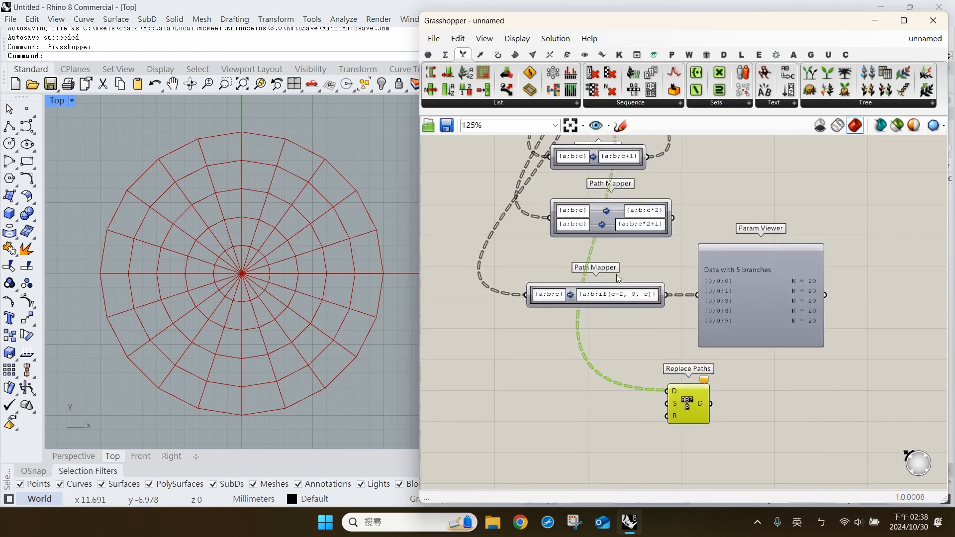
# Add a panel containing {0;0;2} beside the inputs of Replace Paths
pyautogui.doubleClick(577, 409)
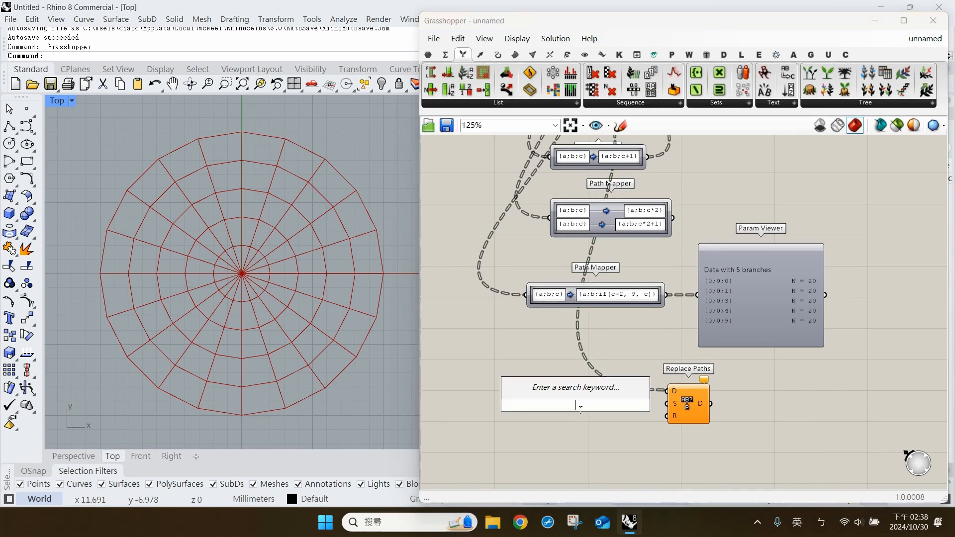
pyautogui.write('"{0')
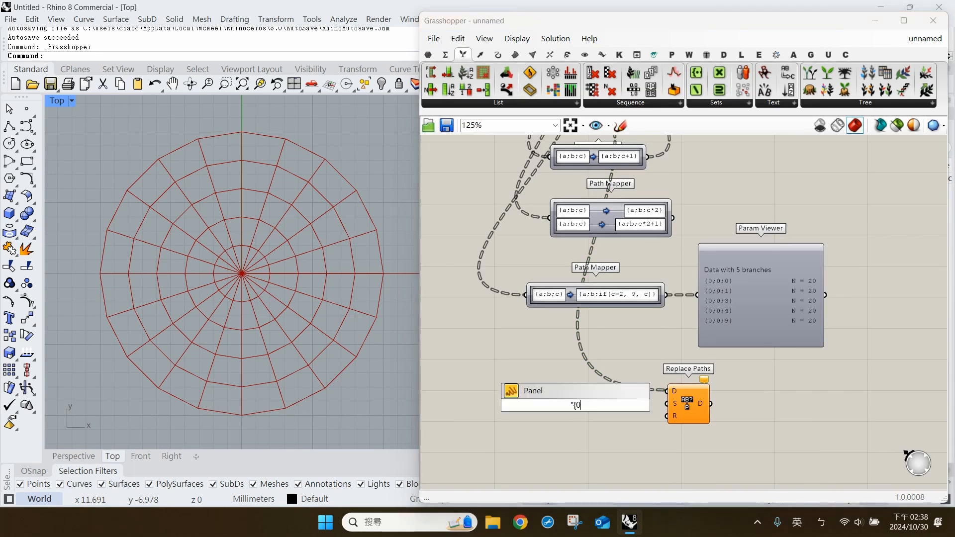
pyautogui.write(';0;2}')
pyautogui.press('Return')
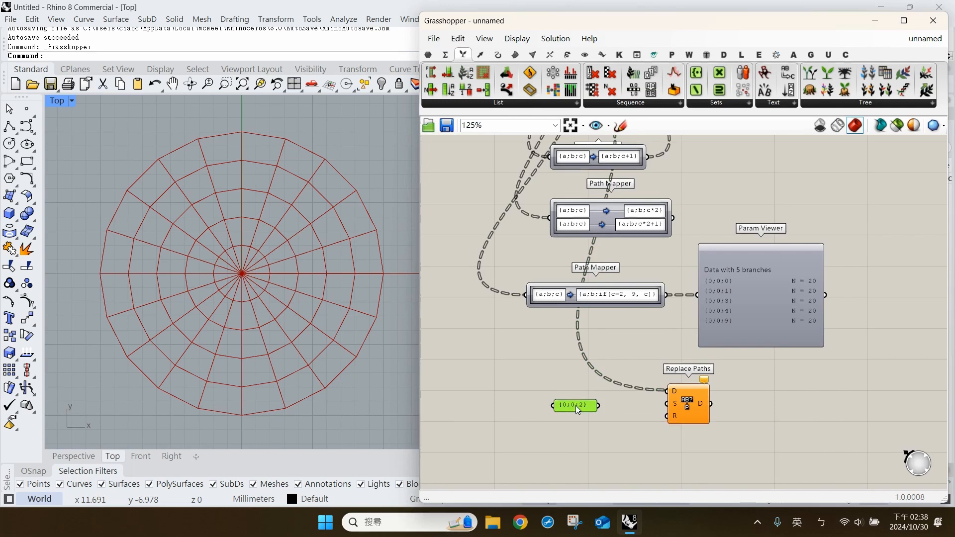
pyautogui.click(521, 328)
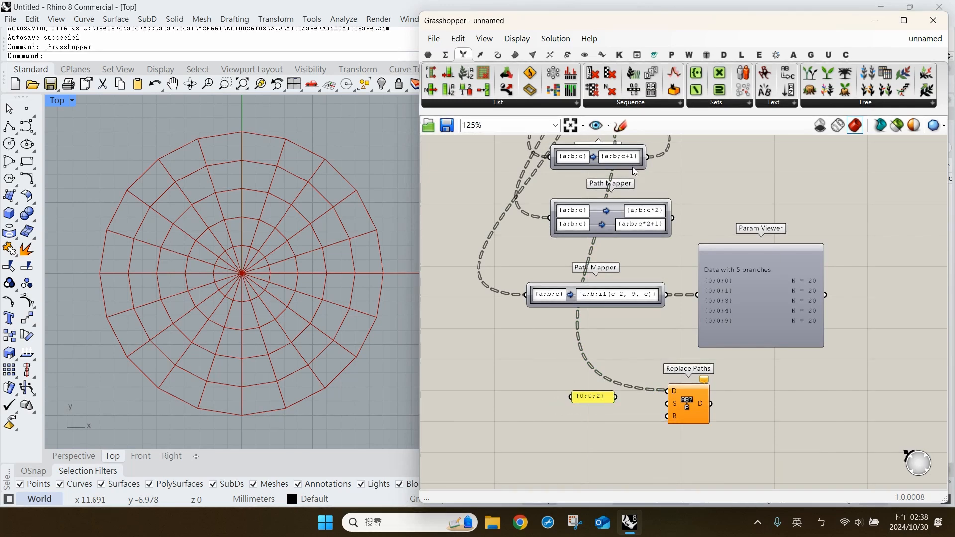
# Add a Tree Statistics component fed by the Radial grid's C output and inspect its Paths output
pyautogui.click(853, 104)
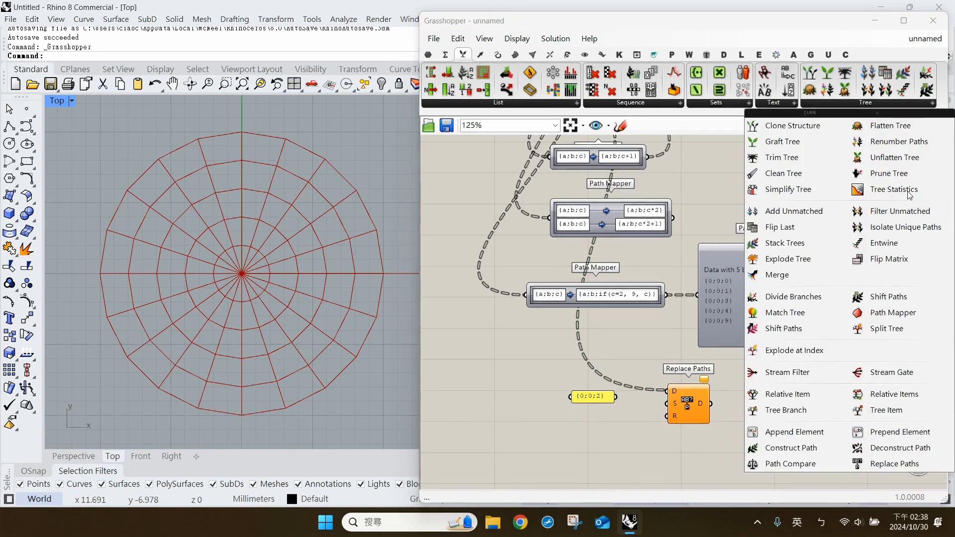
pyautogui.moveTo(909, 190)
pyautogui.mouseDown()
pyautogui.moveTo(574, 370)
pyautogui.moveTo(548, 358)
pyautogui.mouseUp()
pyautogui.moveTo(526, 238); pyautogui.dragTo(544, 316, button='right')
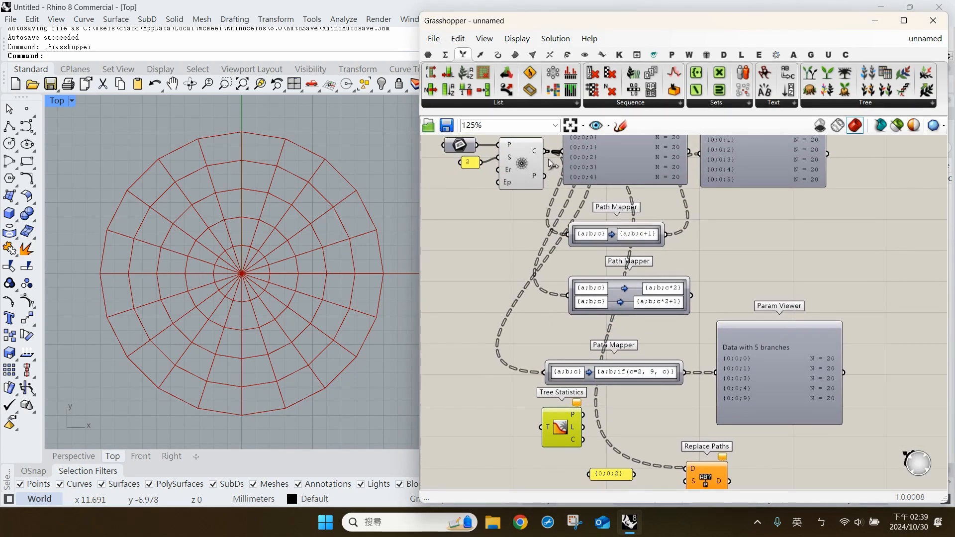
pyautogui.moveTo(547, 152); pyautogui.dragTo(547, 433)
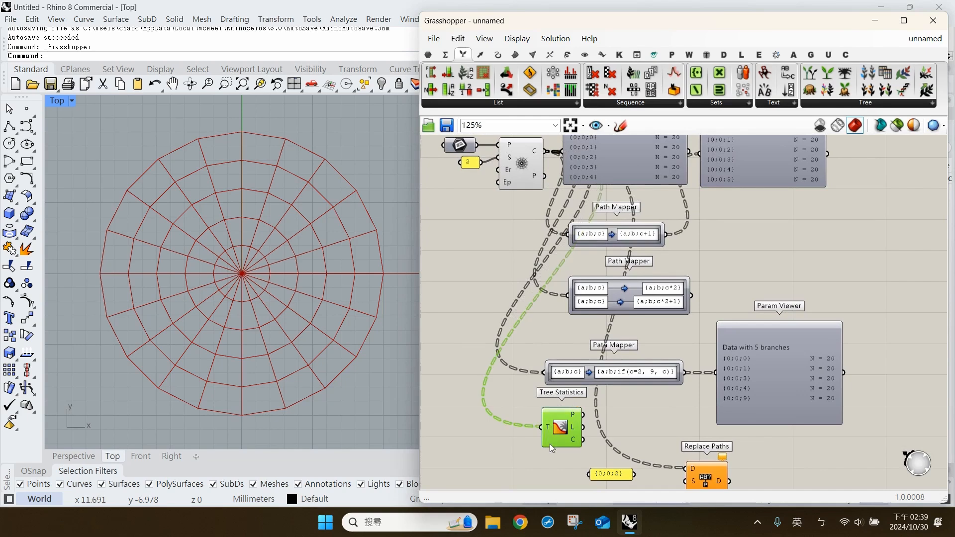
pyautogui.moveTo(550, 444); pyautogui.dragTo(545, 331, button='right')
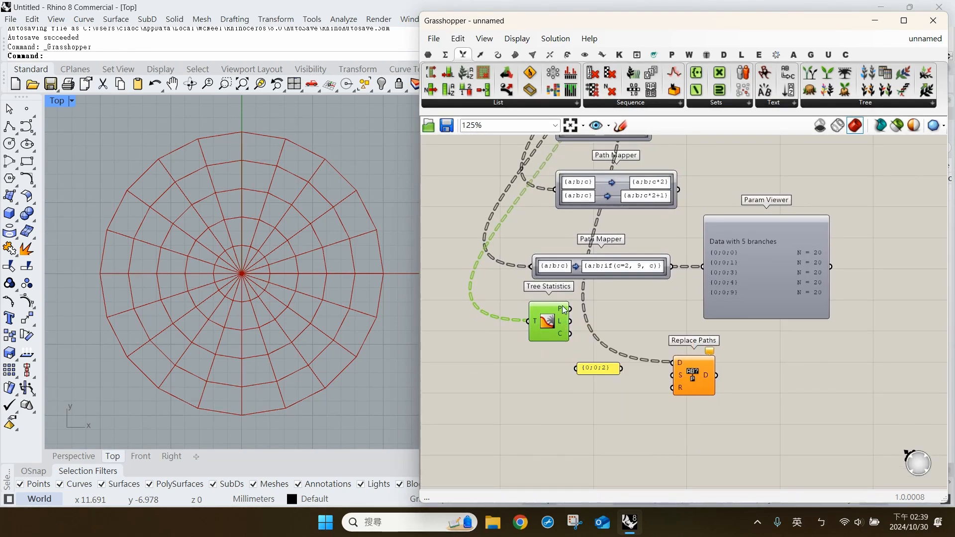
pyautogui.moveTo(563, 307)
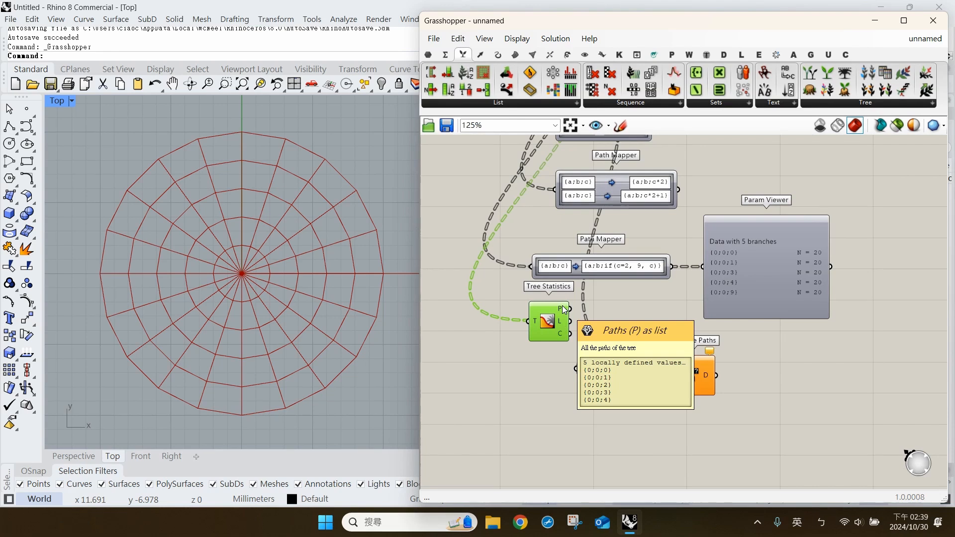
# Replace the {0;0;2} panel with a List Item taking index 2 of Tree Statistics' paths, wired to the S input of Replace Paths
pyautogui.click(587, 367)
pyautogui.press('Delete')
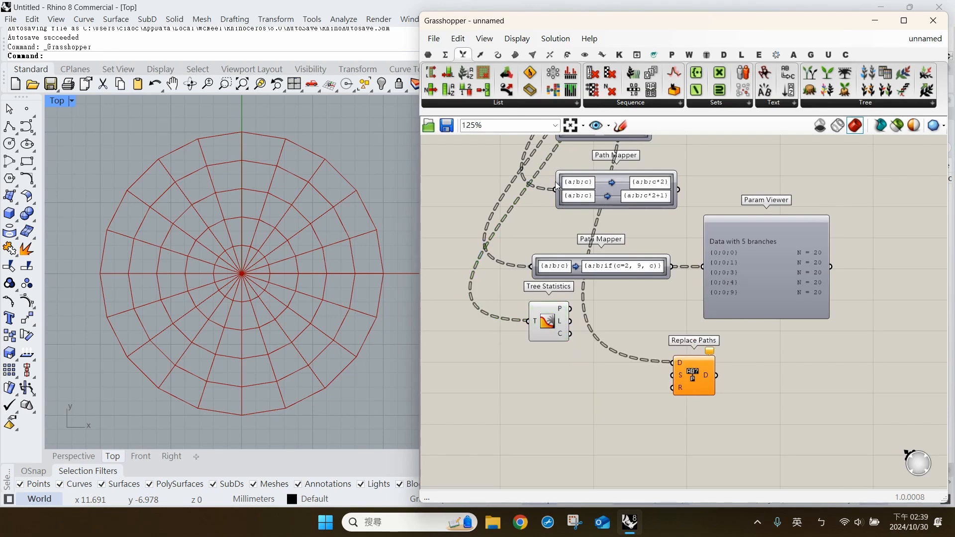
pyautogui.moveTo(465, 81); pyautogui.dragTo(544, 406)
pyautogui.click(563, 439)
pyautogui.doubleClick(558, 431)
pyautogui.write('2')
pyautogui.press('Return')
pyautogui.click(617, 376)
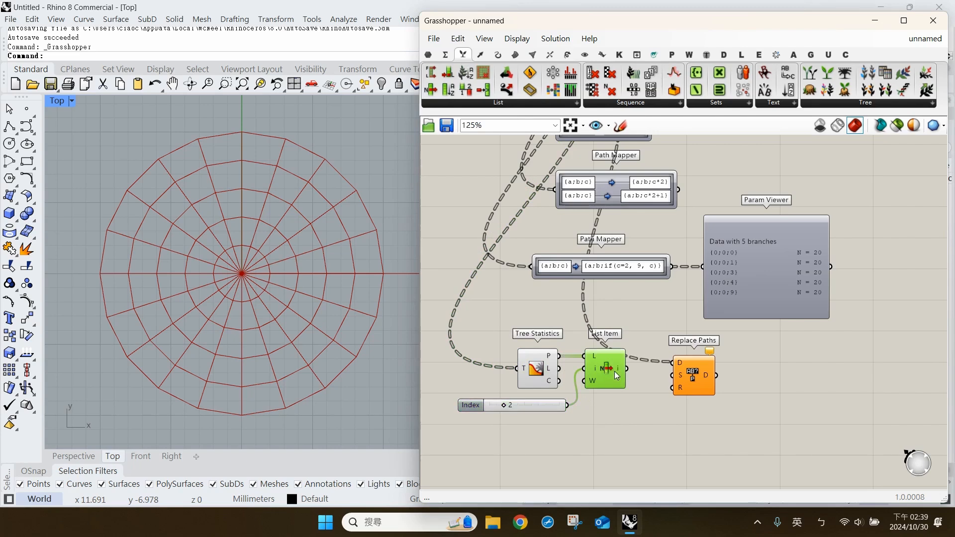
pyautogui.moveTo(620, 374)
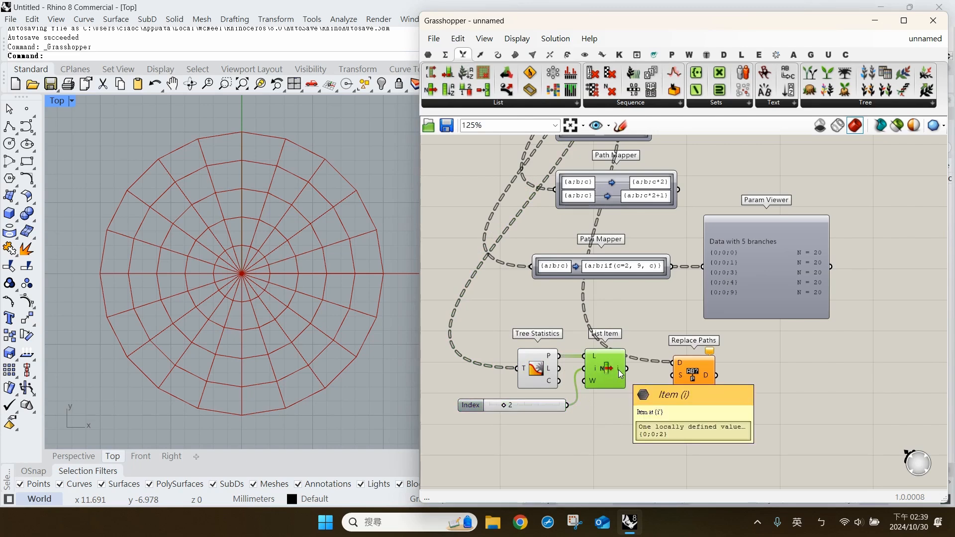
pyautogui.moveTo(685, 375); pyautogui.dragTo(667, 368)
pyautogui.moveTo(665, 380); pyautogui.dragTo(667, 375, button='right')
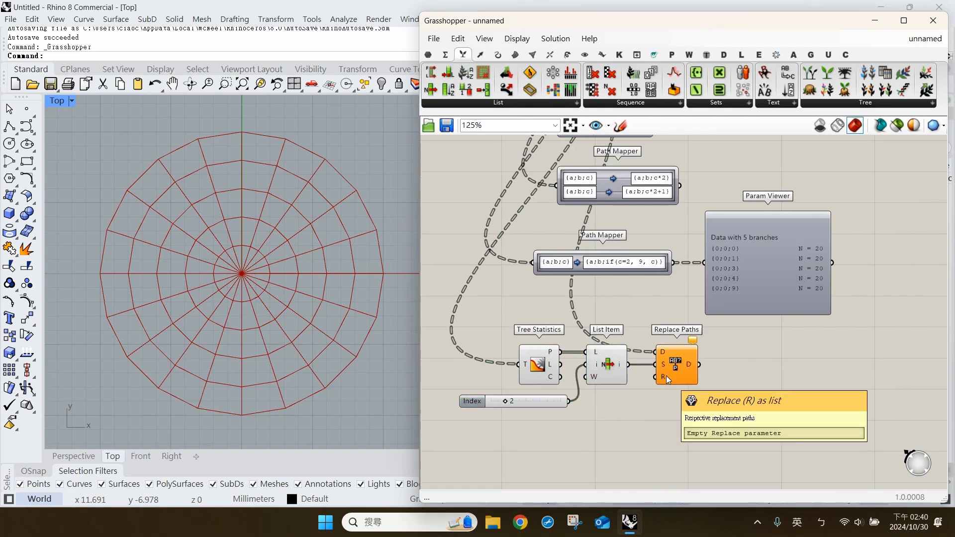
# Add a panel containing {9} and connect it to the R input of Replace Paths
pyautogui.doubleClick(605, 443)
pyautogui.write('"')
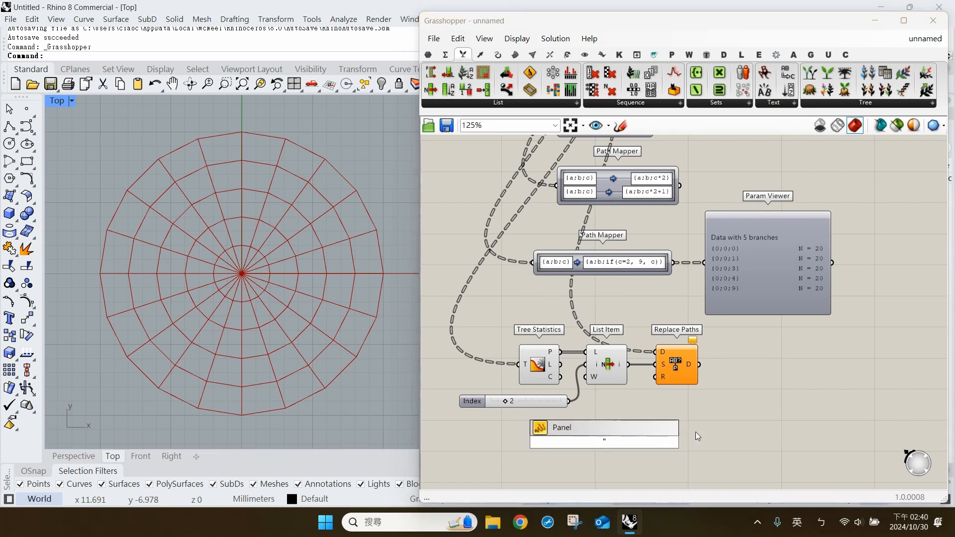
pyautogui.write('{9}')
pyautogui.press('Return')
pyautogui.moveTo(658, 379); pyautogui.dragTo(613, 420)
pyautogui.click(678, 368)
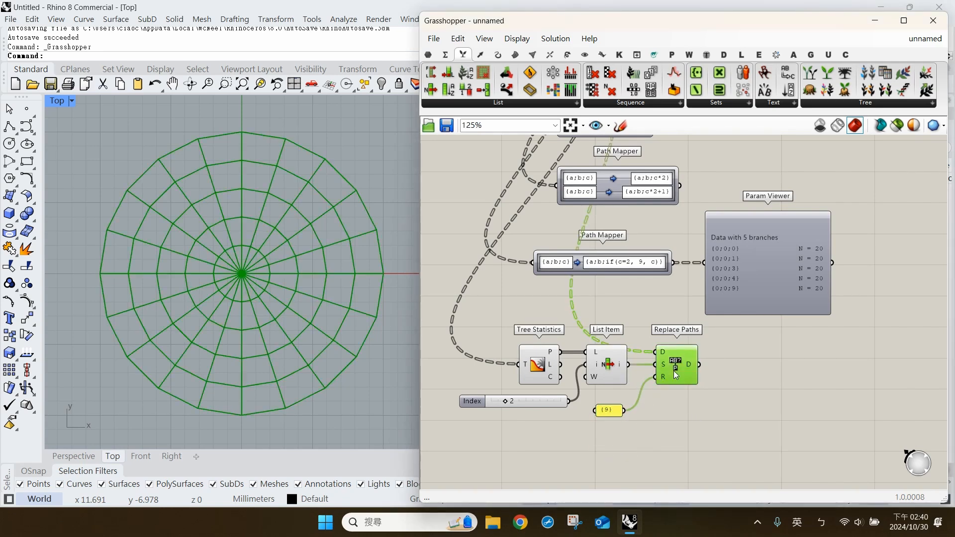
# Copy the Param Viewer beside Replace Paths and connect the Replace Paths output to the copy
pyautogui.click(751, 269)
pyautogui.keyDown('alt'); pyautogui.moveTo(750, 264); pyautogui.dragTo(783, 379); pyautogui.keyUp('alt')
pyautogui.moveTo(700, 365); pyautogui.dragTo(736, 378)
pyautogui.click(739, 435)
# Circle the {9} branch in the lower Param Viewer and box the upper viewer's leading path indices with temporary sketches, discarding both
pyautogui.click(621, 125)
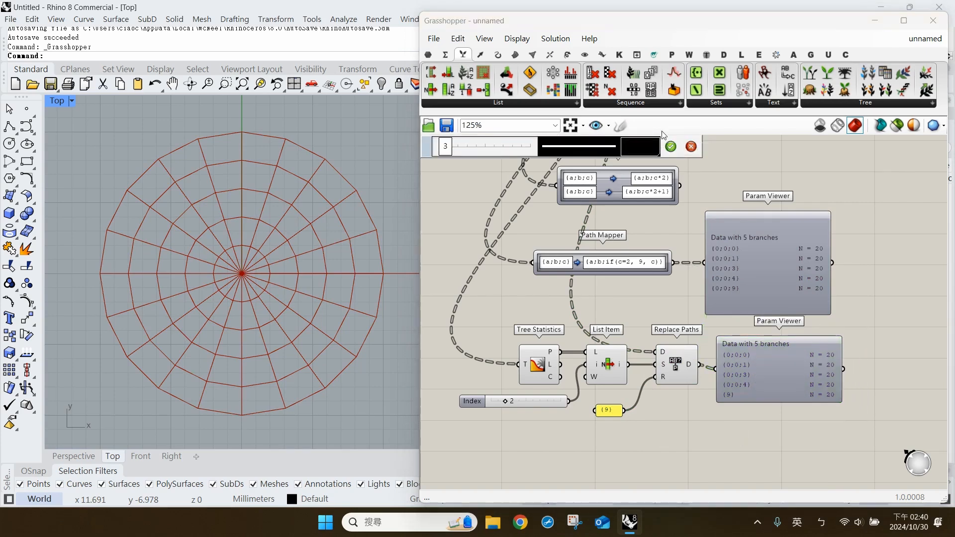
pyautogui.moveTo(712, 356)
pyautogui.mouseDown()
pyautogui.moveTo(724, 369)
pyautogui.moveTo(715, 372)
pyautogui.moveTo(718, 398)
pyautogui.moveTo(729, 387)
pyautogui.moveTo(740, 399)
pyautogui.moveTo(727, 402)
pyautogui.mouseUp()
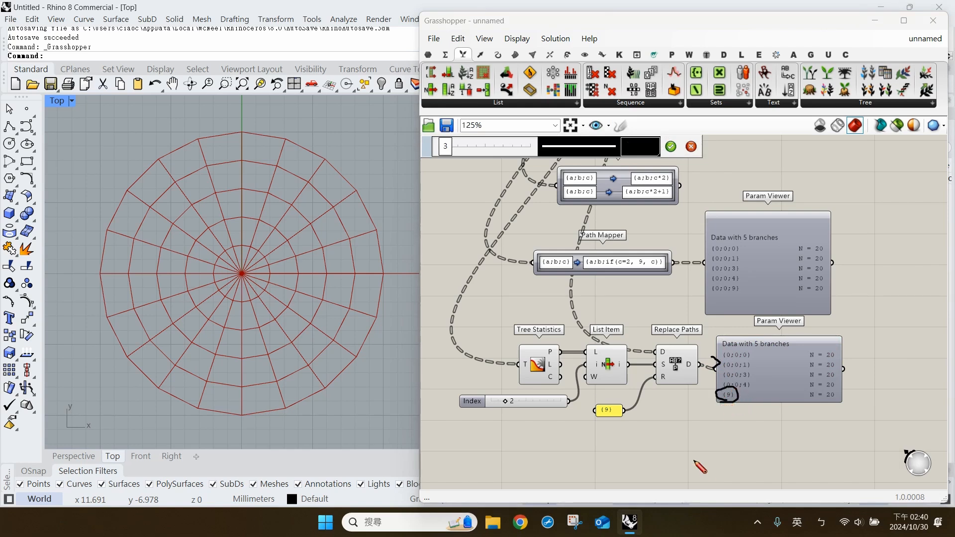
pyautogui.press('Escape')
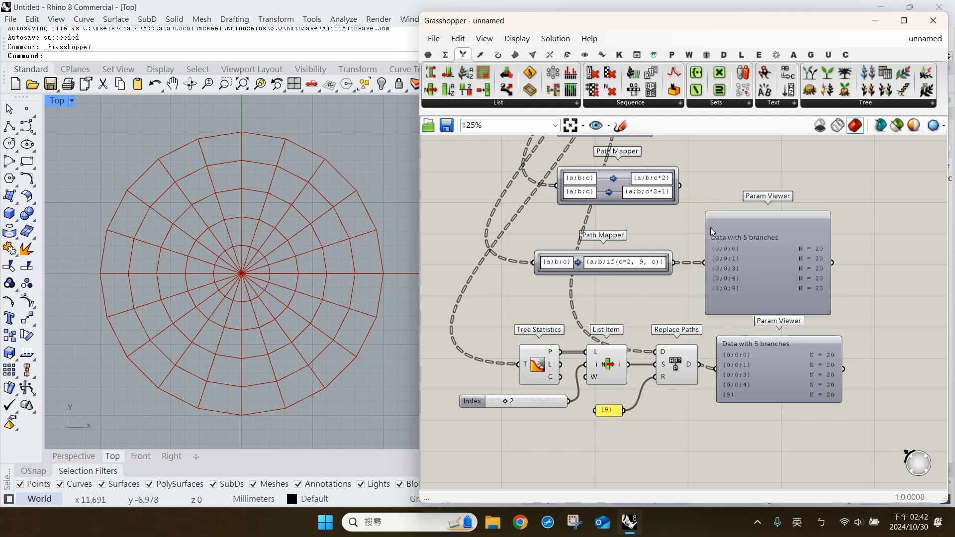
pyautogui.click(620, 125)
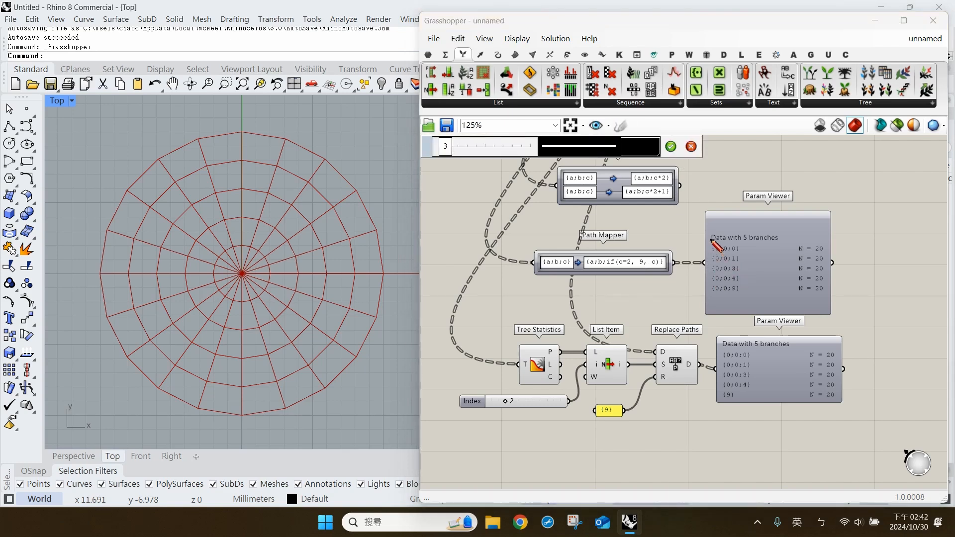
pyautogui.moveTo(710, 240)
pyautogui.mouseDown()
pyautogui.moveTo(708, 284)
pyautogui.moveTo(737, 297)
pyautogui.moveTo(735, 244)
pyautogui.moveTo(715, 244)
pyautogui.mouseUp()
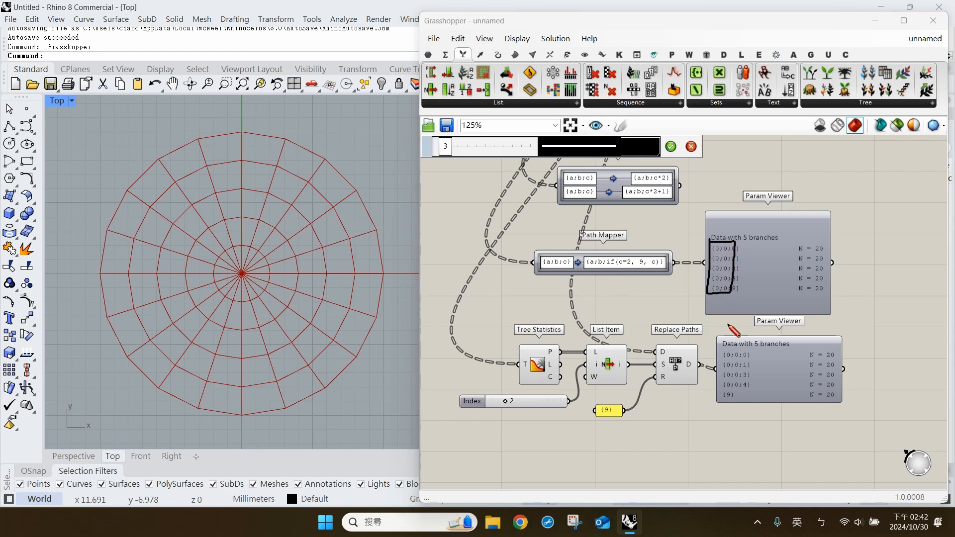
pyautogui.press('Escape')
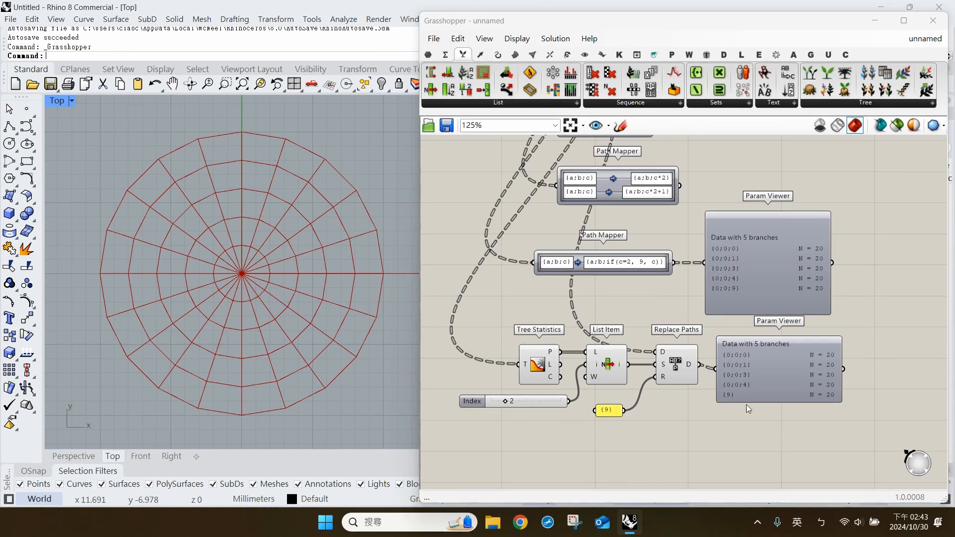
pyautogui.click(680, 370)
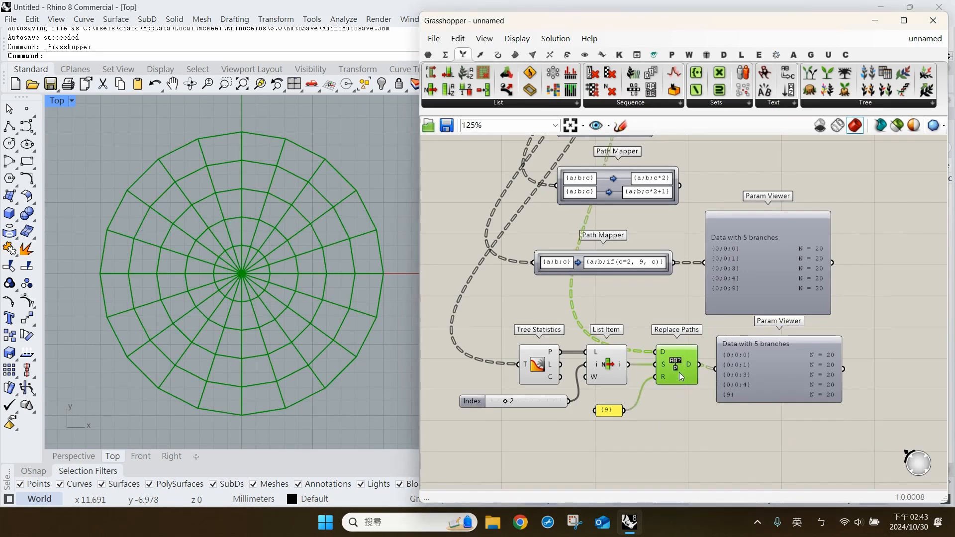
pyautogui.click(675, 413)
pyautogui.moveTo(670, 405); pyautogui.dragTo(659, 361)
pyautogui.click(663, 415)
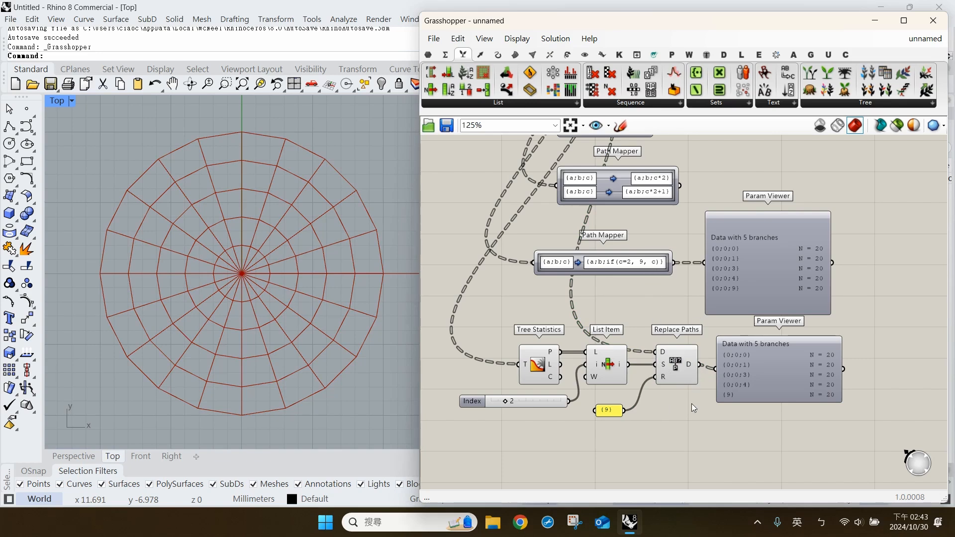
pyautogui.moveTo(685, 378); pyautogui.dragTo(681, 373)
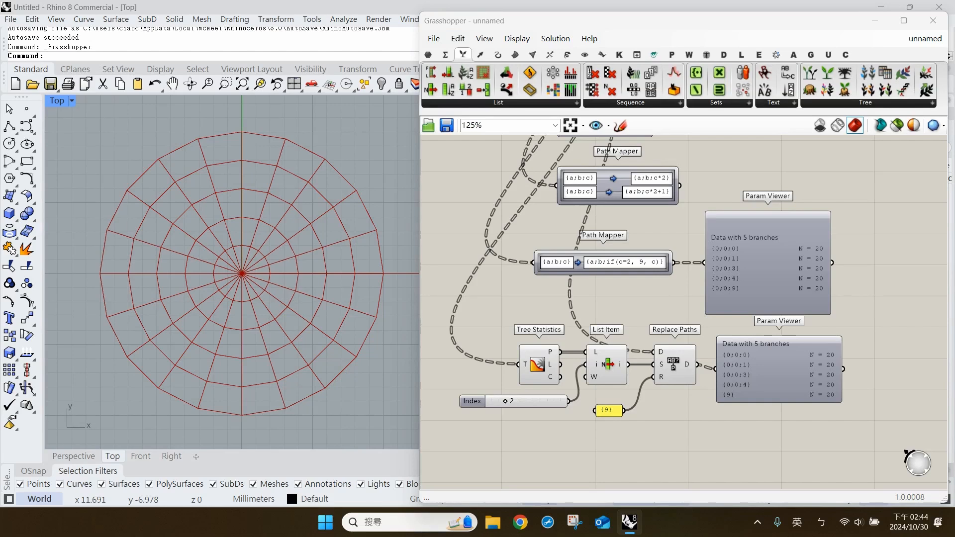
pyautogui.click(603, 270)
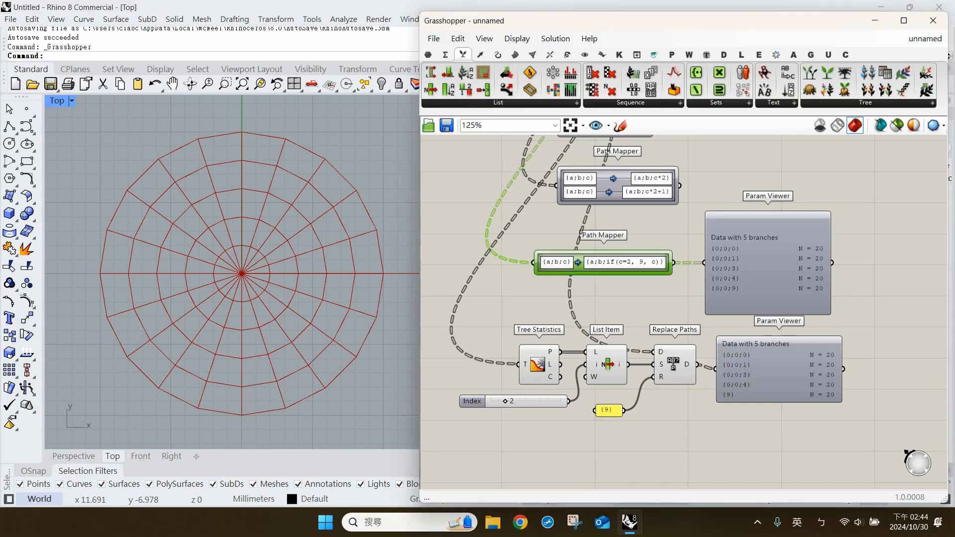
pyautogui.moveTo(603, 270); pyautogui.dragTo(605, 270)
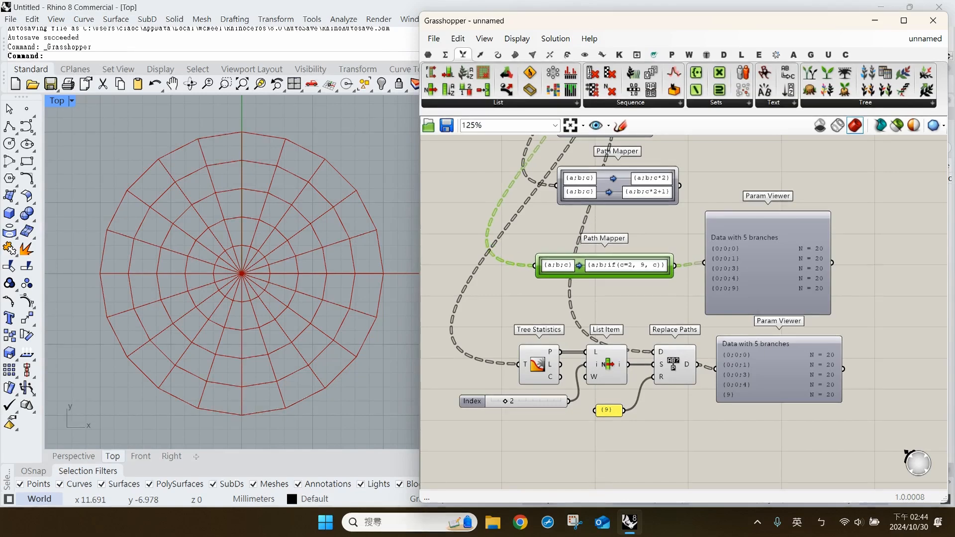
# Add a Simplify Tree component and connect the source data tree to its T input
pyautogui.press('Escape')
pyautogui.click(866, 103)
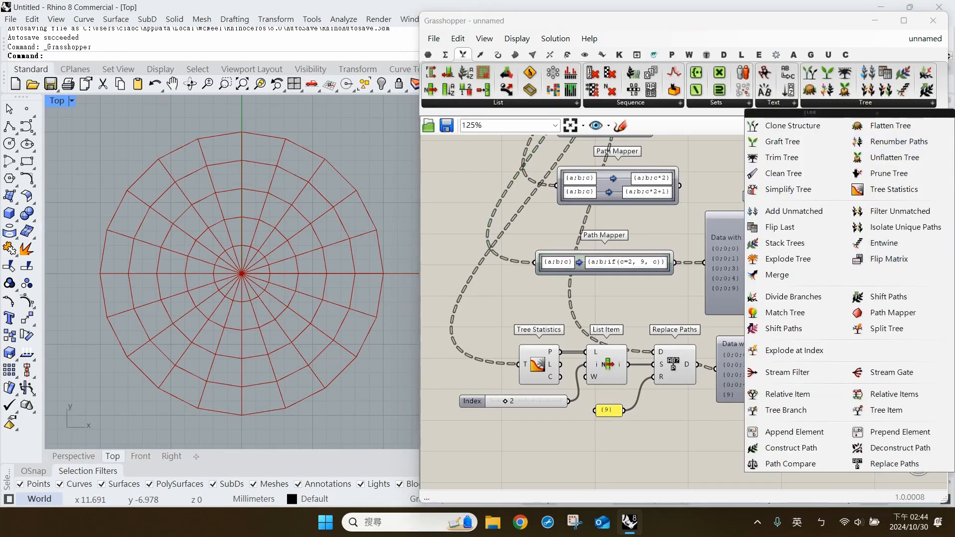
pyautogui.click(789, 189)
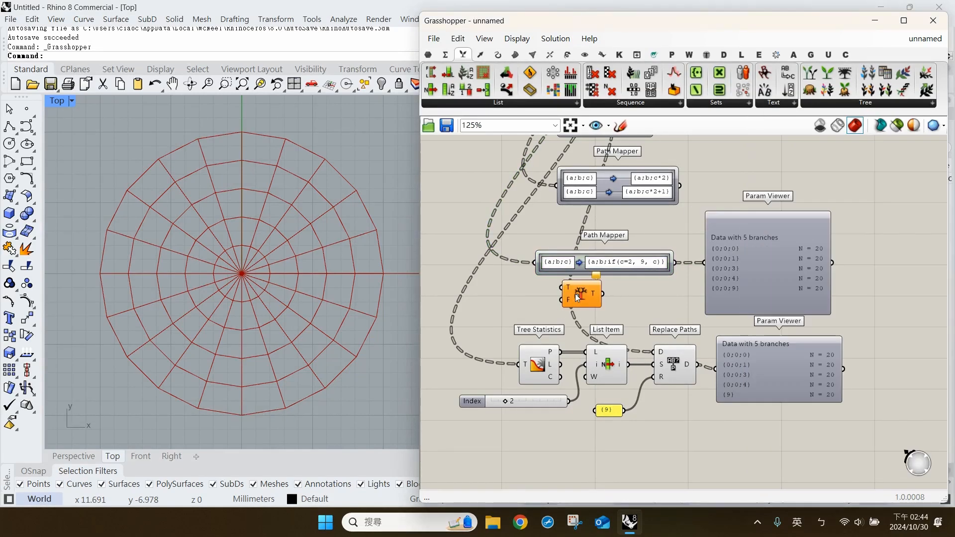
pyautogui.click(515, 296)
pyautogui.moveTo(492, 140); pyautogui.dragTo(545, 267, button='right')
pyautogui.moveTo(590, 192); pyautogui.dragTo(550, 447)
pyautogui.moveTo(578, 439); pyautogui.dragTo(576, 254, button='right')
# Insert a relay on the wire into Simplify Tree and move both below the Replace Paths group
pyautogui.doubleClick(498, 230)
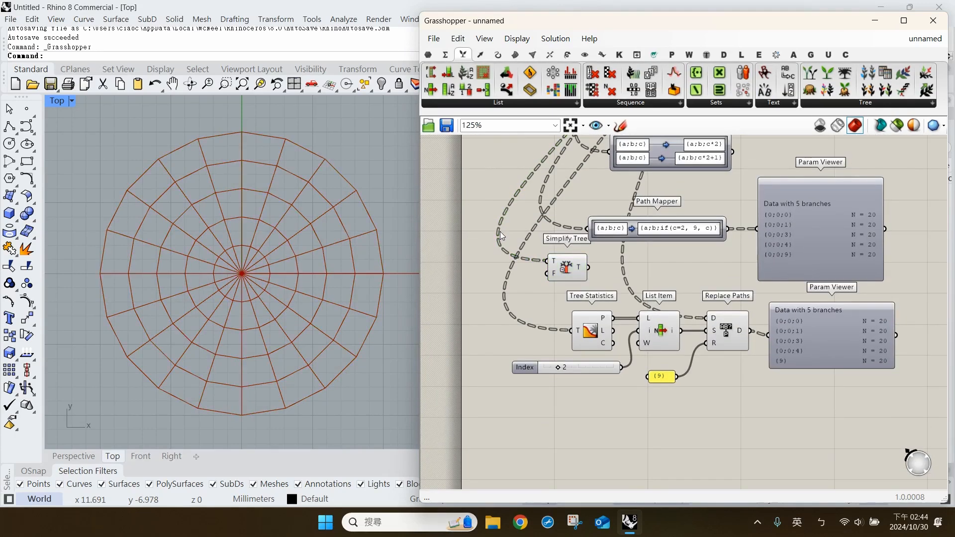
pyautogui.moveTo(499, 231); pyautogui.dragTo(505, 263)
pyautogui.keyDown('shift'); pyautogui.click(573, 271); pyautogui.keyUp('shift')
pyautogui.moveTo(574, 272); pyautogui.dragTo(643, 486)
pyautogui.moveTo(644, 486); pyautogui.dragTo(638, 334, button='right')
pyautogui.click(660, 331)
pyautogui.click(630, 331)
pyautogui.moveTo(629, 331); pyautogui.dragTo(639, 333)
pyautogui.click(713, 412)
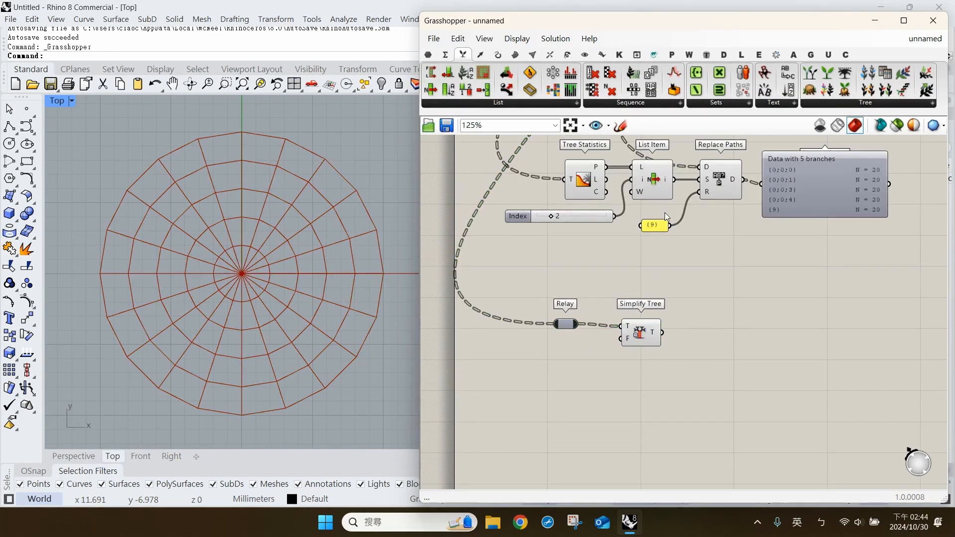
# Copy the if-expression Path Mapper below Simplify Tree and connect the relay to the copy's input
pyautogui.keyDown('ctrl'); pyautogui.scroll(4, 667, 195); pyautogui.keyUp('ctrl')
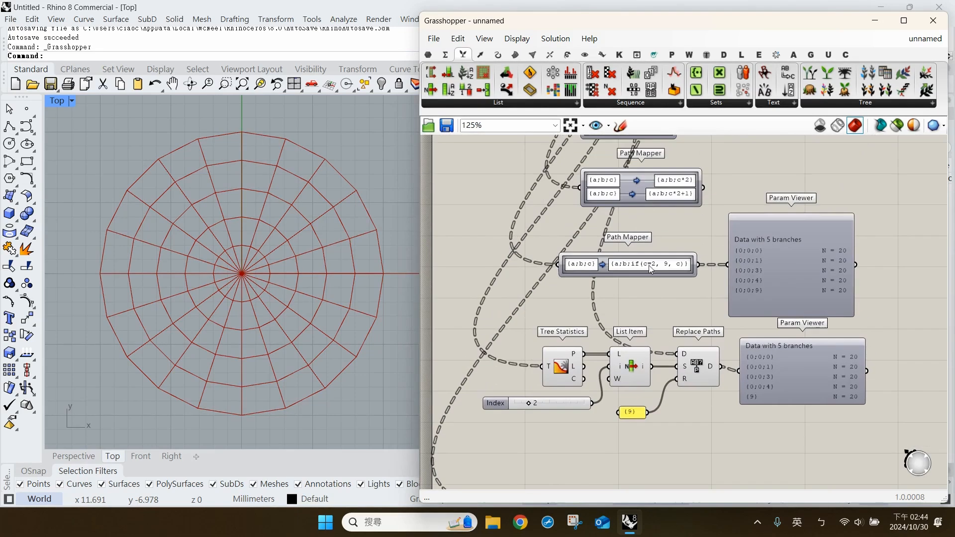
pyautogui.keyDown('ctrl'); pyautogui.scroll(1, 648, 208); pyautogui.keyUp('ctrl')
pyautogui.moveTo(636, 312); pyautogui.dragTo(687, 330)
pyautogui.moveTo(603, 322); pyautogui.dragTo(604, 323)
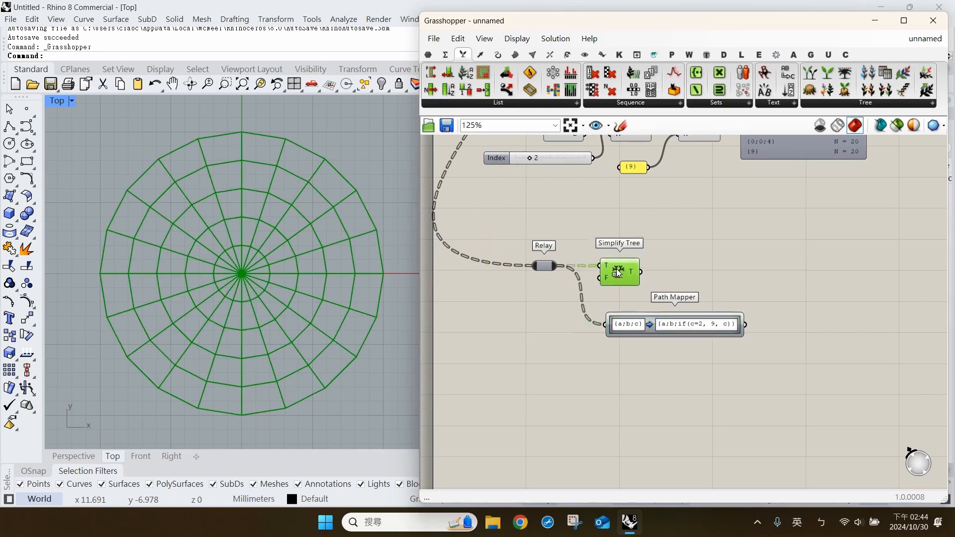
pyautogui.moveTo(619, 275); pyautogui.dragTo(621, 273)
pyautogui.click(676, 327)
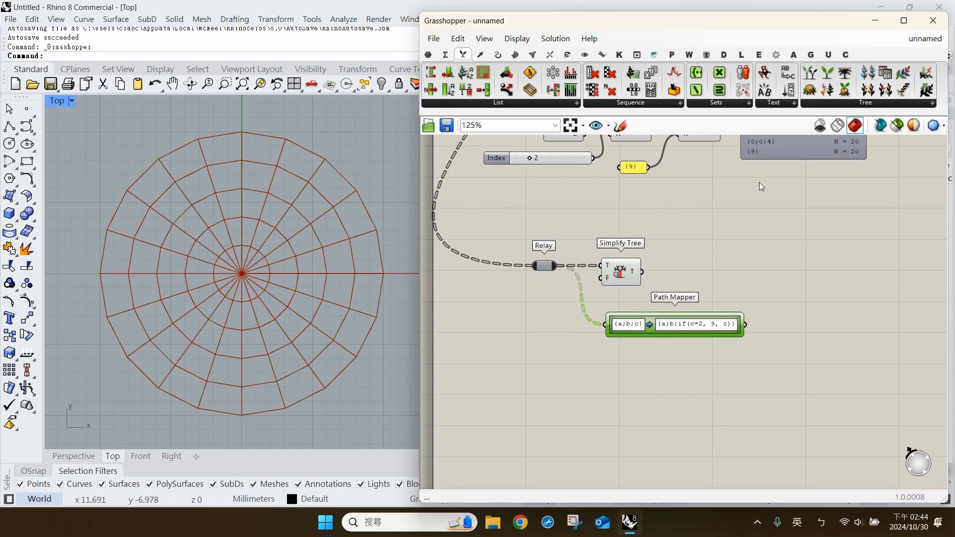
# Copy the Replace Paths Param Viewer beside Simplify Tree and connect the Simplify Tree output to the copy
pyautogui.keyDown('alt'); pyautogui.moveTo(780, 148); pyautogui.dragTo(771, 238); pyautogui.keyUp('alt')
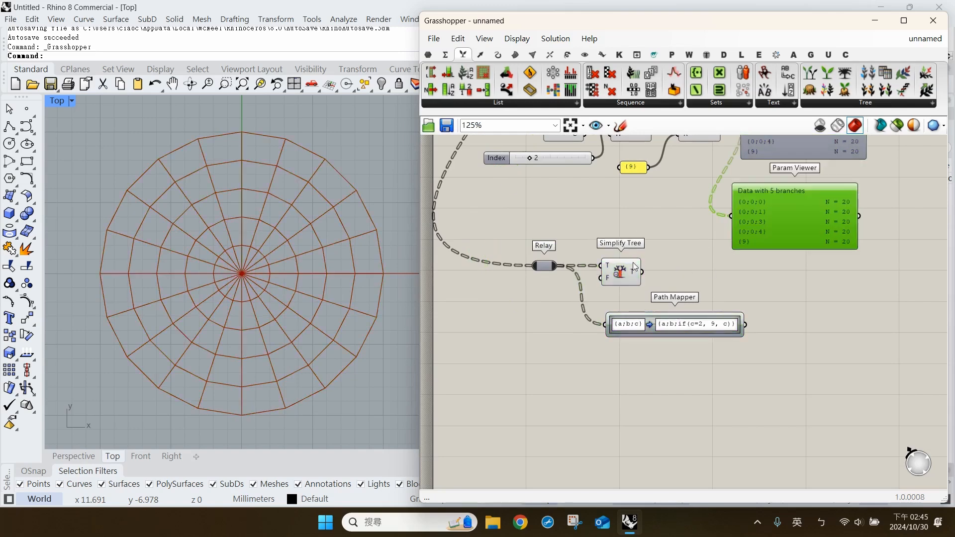
pyautogui.moveTo(642, 272); pyautogui.dragTo(708, 258)
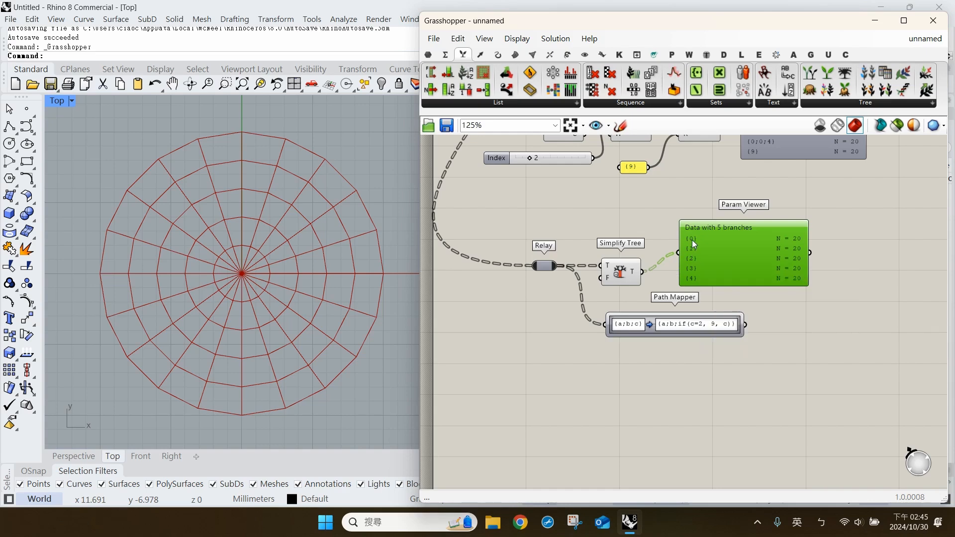
pyautogui.moveTo(756, 139); pyautogui.dragTo(727, 191, button='right')
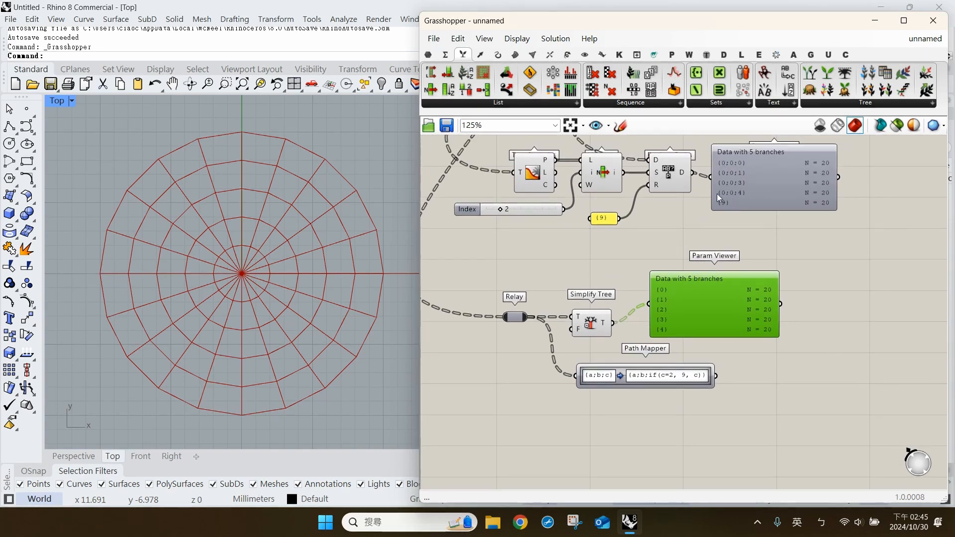
pyautogui.moveTo(688, 277); pyautogui.dragTo(700, 239, button='right')
# Change the target of the Path Mapper below Simplify Tree to {c}, keeping {a;b;c} as the source
pyautogui.doubleClick(665, 336)
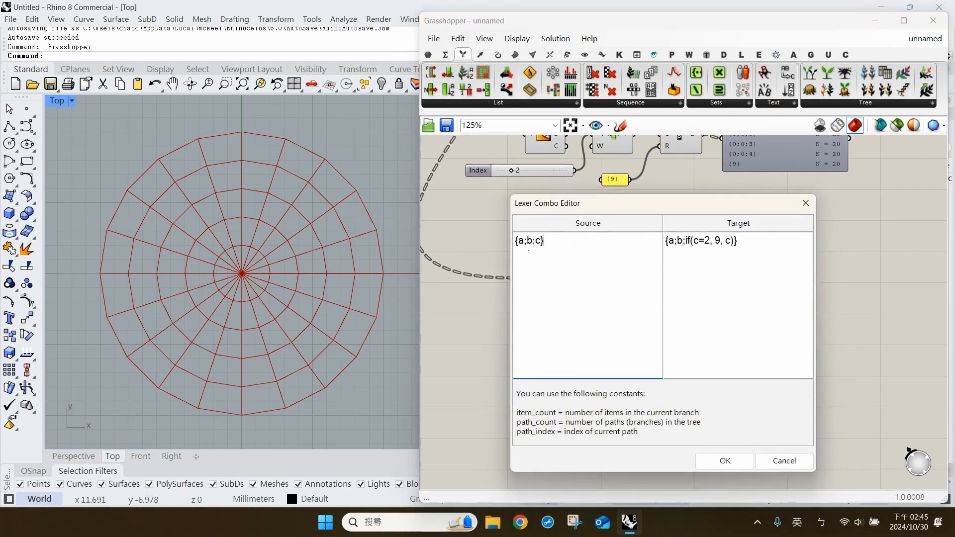
pyautogui.moveTo(669, 244); pyautogui.dragTo(741, 253)
pyautogui.write('c')
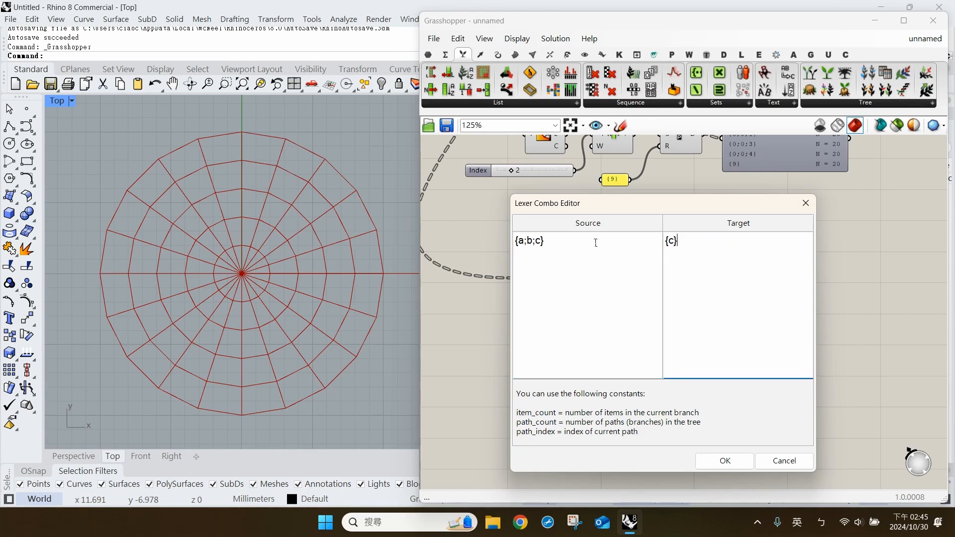
pyautogui.moveTo(715, 247); pyautogui.dragTo(666, 244)
pyautogui.click(565, 252)
pyautogui.click(725, 460)
# Copy the Simplify Tree Param Viewer beside the {c} Path Mapper, connect the mapper's output and enlarge the copy slightly
pyautogui.click(723, 267)
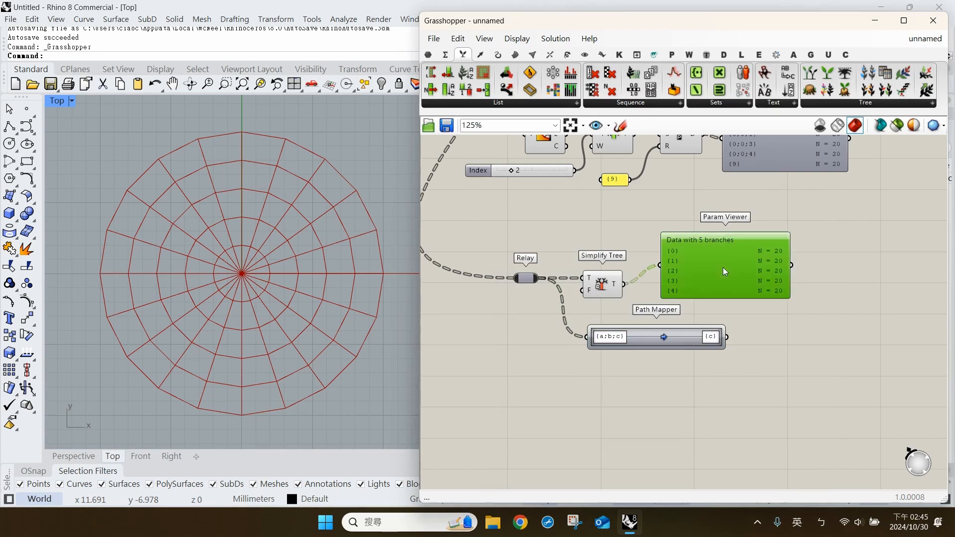
pyautogui.keyDown('alt'); pyautogui.moveTo(722, 269); pyautogui.dragTo(787, 345); pyautogui.keyUp('alt')
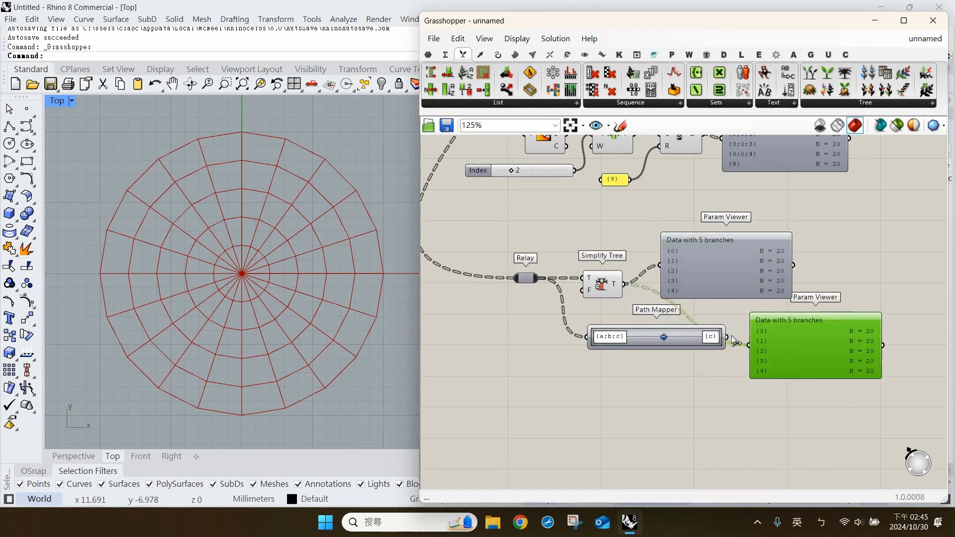
pyautogui.moveTo(790, 382); pyautogui.dragTo(789, 394)
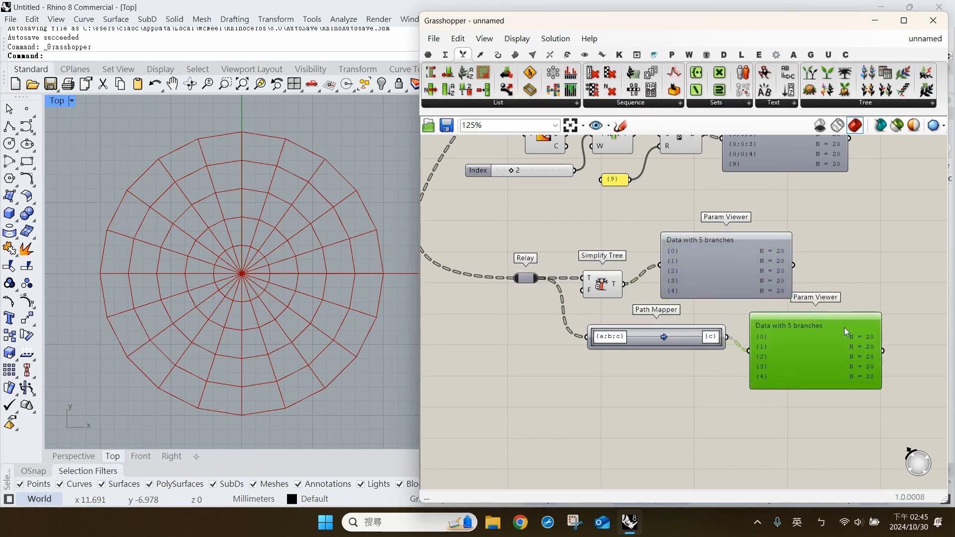
pyautogui.click(697, 248)
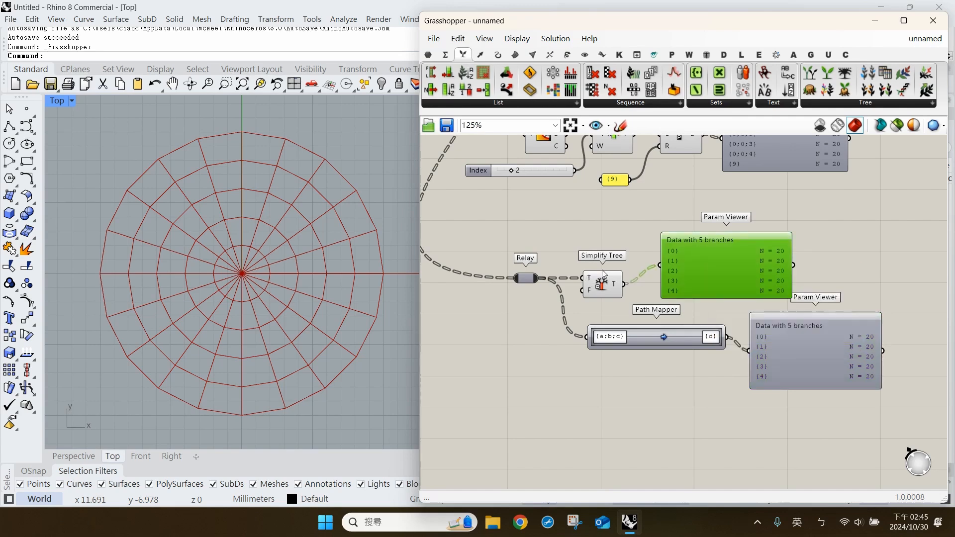
pyautogui.click(697, 417)
# Add a Flatten Tree component below the {c} Path Mapper and connect the relay to its T input
pyautogui.click(856, 103)
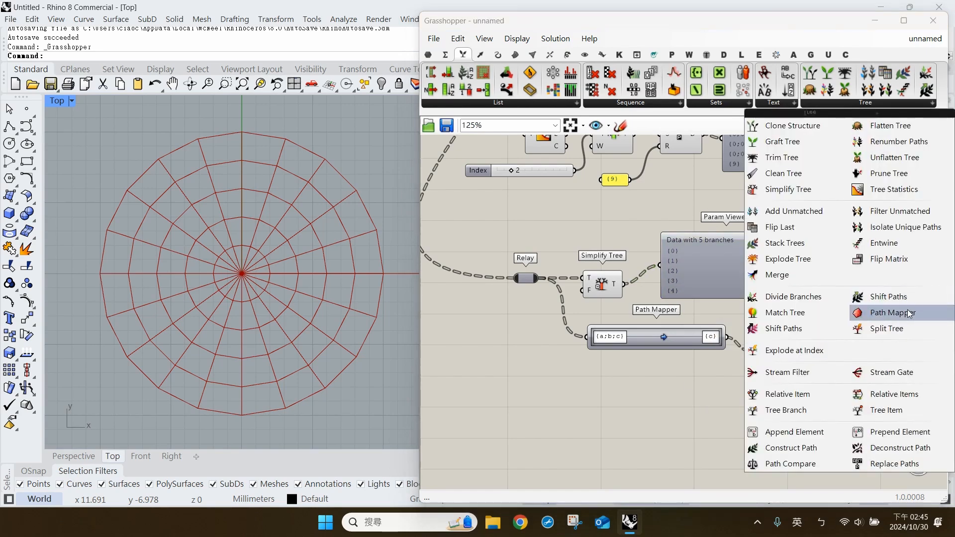
pyautogui.click(890, 126)
pyautogui.click(607, 422)
pyautogui.moveTo(606, 422); pyautogui.dragTo(611, 392, button='right')
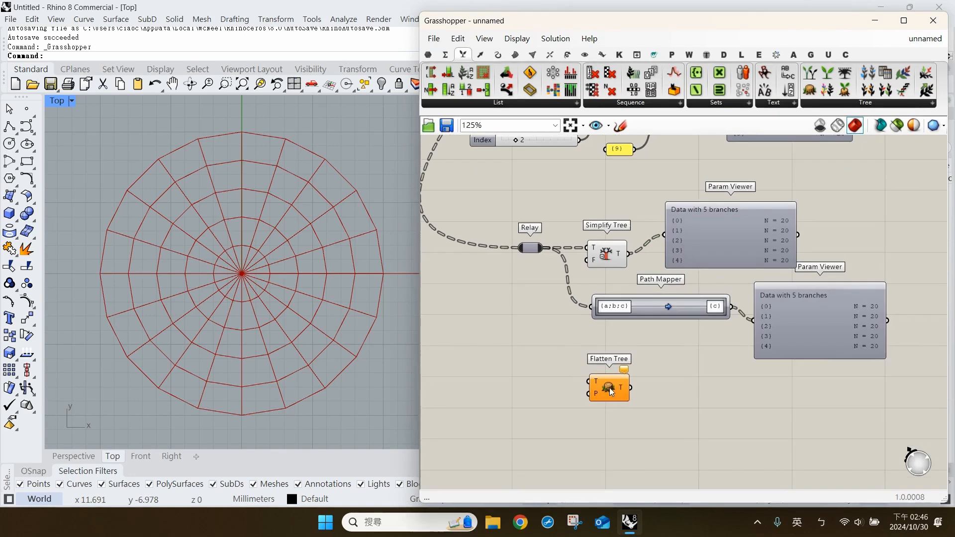
pyautogui.moveTo(610, 387); pyautogui.dragTo(614, 390)
pyautogui.moveTo(546, 249); pyautogui.dragTo(610, 377)
# Copy a Param Viewer beside Flatten Tree, connect the flattened output and line the viewer up with the component
pyautogui.keyDown('alt'); pyautogui.moveTo(724, 246); pyautogui.dragTo(744, 403); pyautogui.keyUp('alt')
pyautogui.moveTo(635, 378); pyautogui.dragTo(682, 391)
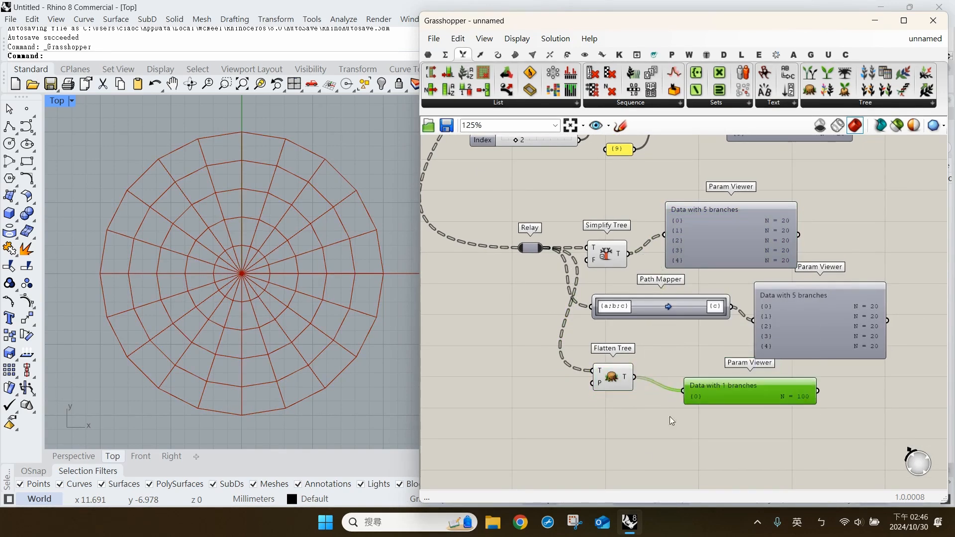
pyautogui.click(670, 417)
pyautogui.moveTo(752, 399); pyautogui.dragTo(720, 384)
pyautogui.click(577, 401)
pyautogui.moveTo(577, 401); pyautogui.dragTo(580, 376, button='right')
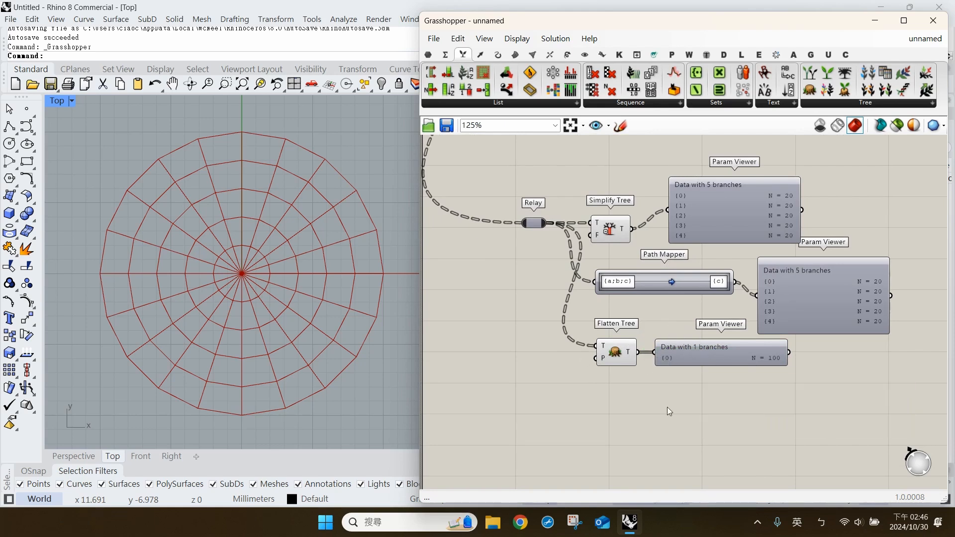
# Copy the {c} Path Mapper with its input wire below Flatten Tree and set the copy's target to {0}
pyautogui.keyDown('alt'); pyautogui.moveTo(641, 292); pyautogui.dragTo(643, 417); pyautogui.keyUp('alt')
pyautogui.moveTo(642, 412); pyautogui.dragTo(643, 387, button='right')
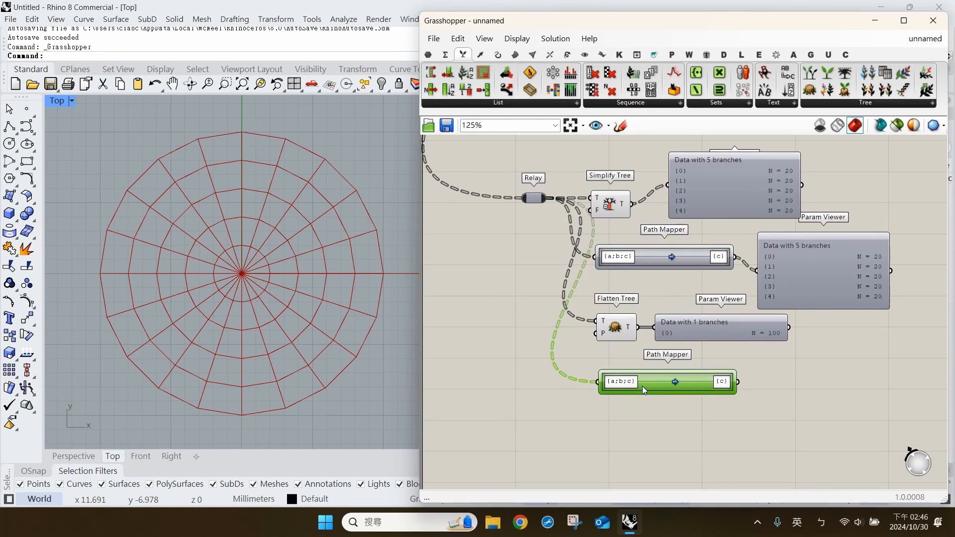
pyautogui.doubleClick(643, 386)
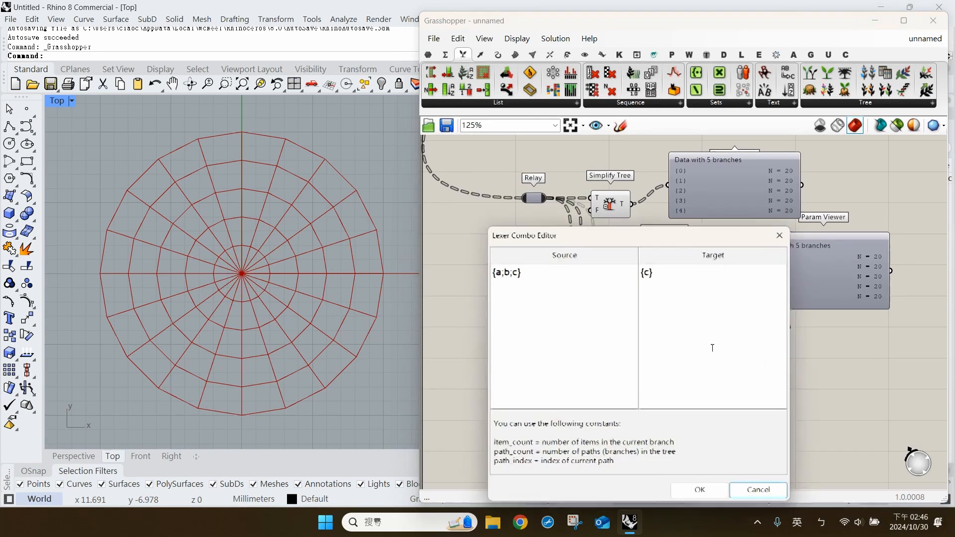
pyautogui.doubleClick(652, 281)
pyautogui.write('0')
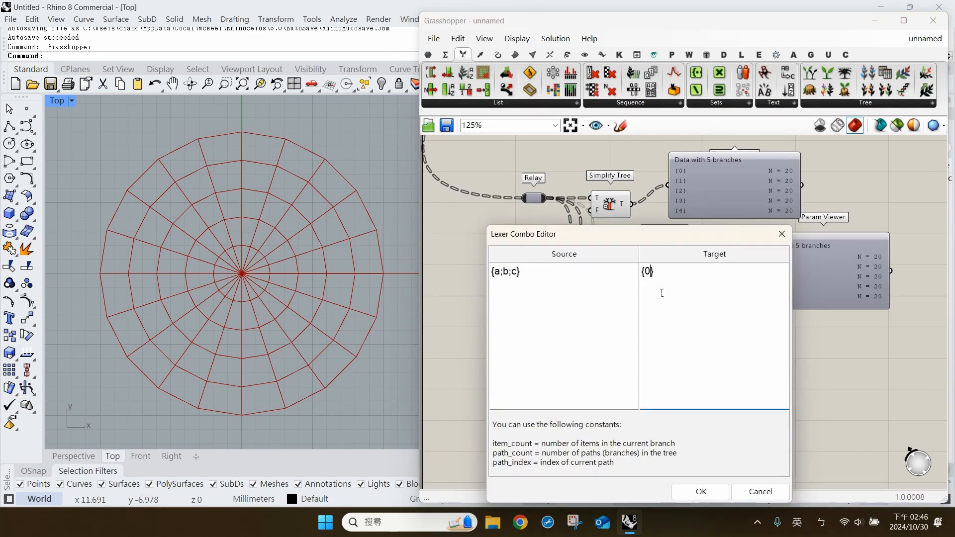
pyautogui.click(701, 492)
# Copy a Param Viewer beside the {0} Path Mapper and connect the mapper's output to it
pyautogui.keyDown('alt'); pyautogui.moveTo(773, 285); pyautogui.dragTo(806, 374); pyautogui.keyUp('alt')
pyautogui.click(610, 394)
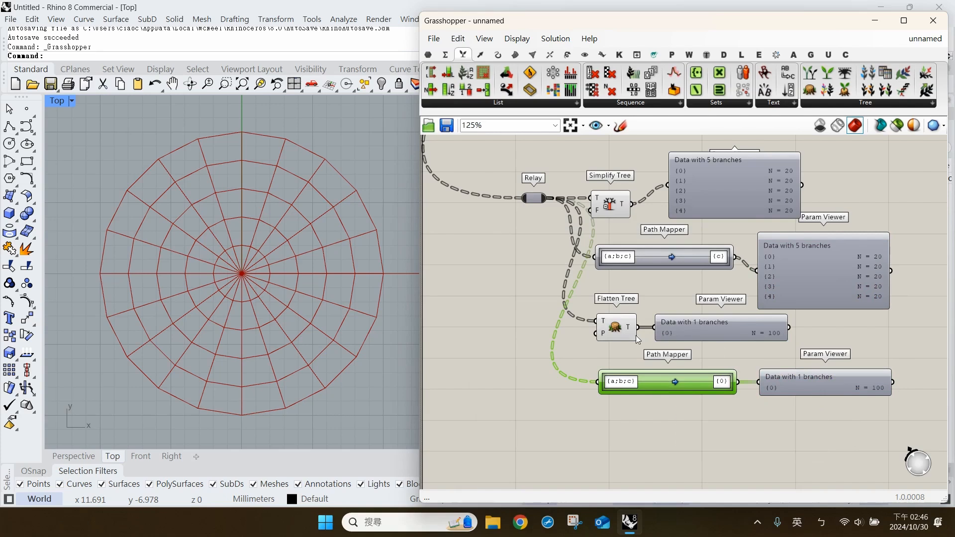
pyautogui.click(616, 331)
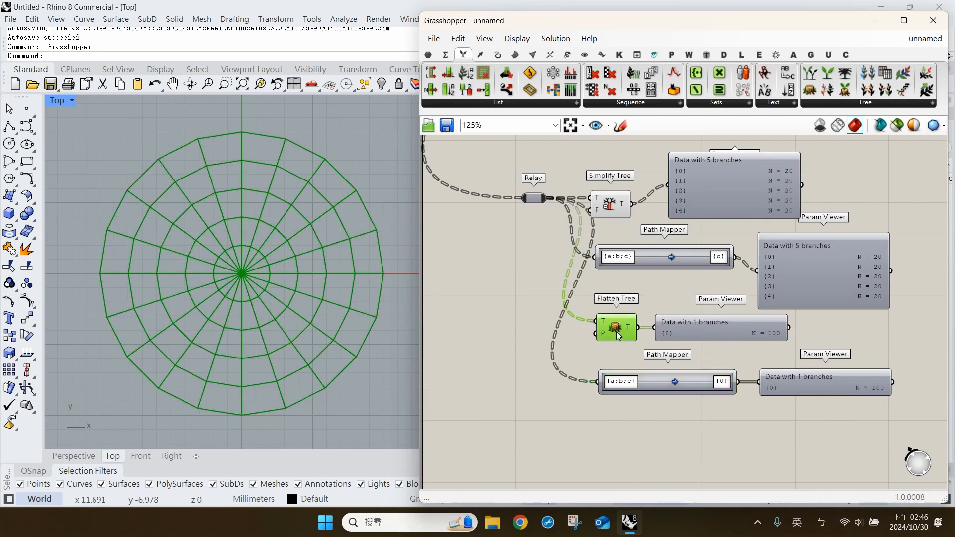
pyautogui.click(567, 419)
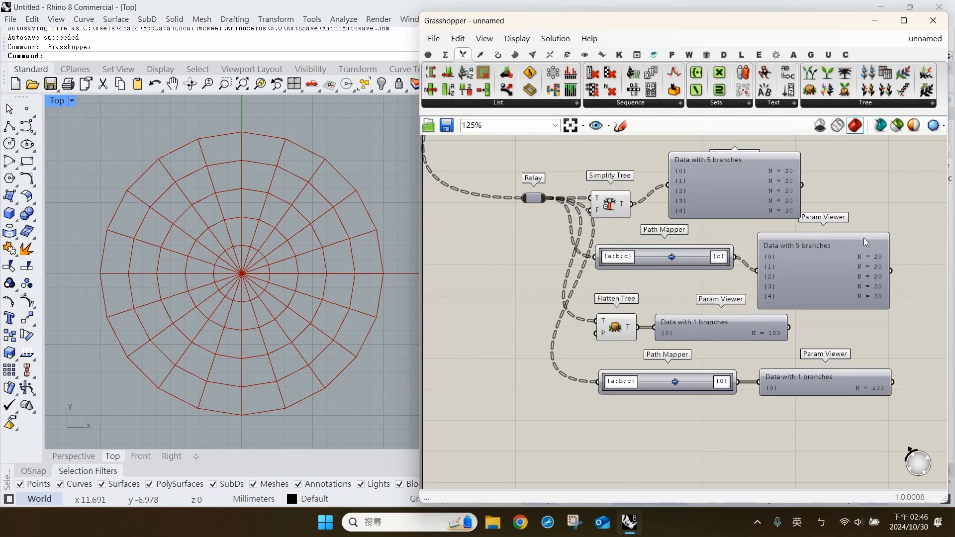
# Add a Graft Tree component below the {0} Path Mapper and connect the relay to its input
pyautogui.click(848, 103)
pyautogui.moveTo(777, 142); pyautogui.dragTo(619, 435)
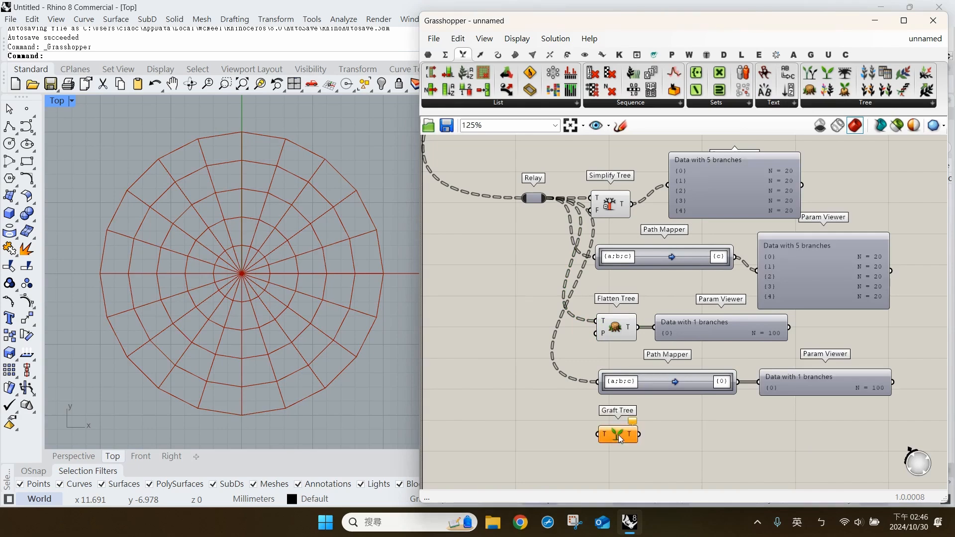
pyautogui.moveTo(547, 198); pyautogui.dragTo(599, 440)
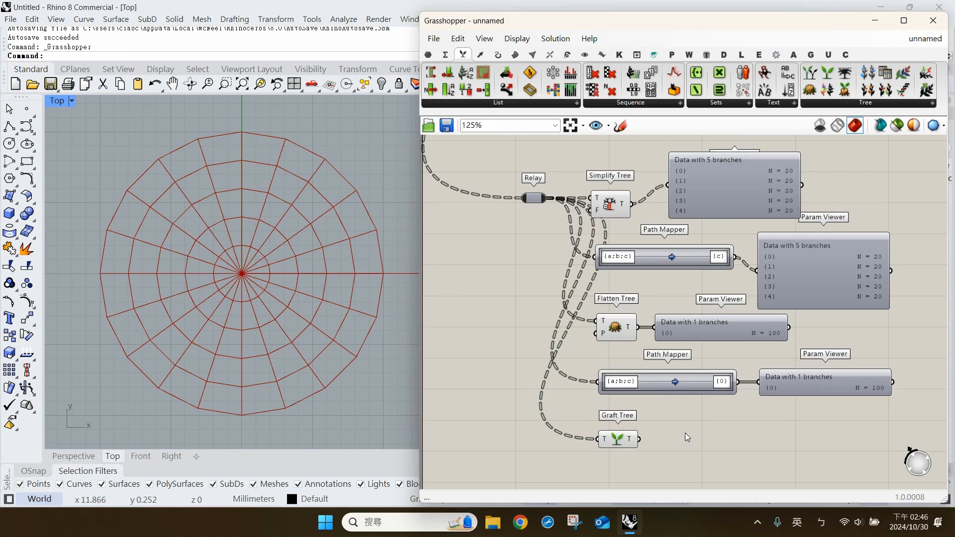
# Copy the Simplify Tree Param Viewer beside Graft Tree and connect the grafted output to the copy
pyautogui.click(632, 446)
pyautogui.click(702, 194)
pyautogui.moveTo(703, 194); pyautogui.dragTo(724, 480)
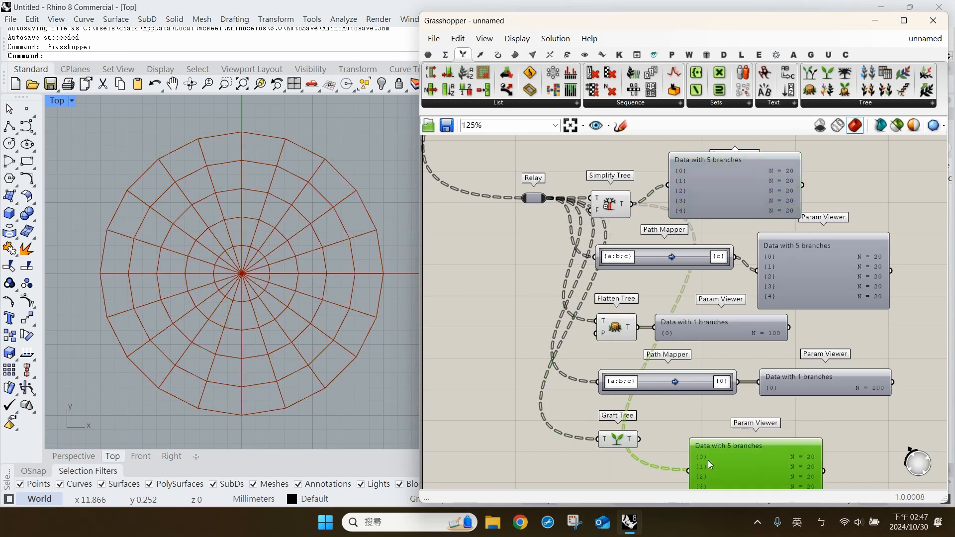
pyautogui.moveTo(640, 439); pyautogui.dragTo(689, 470)
pyautogui.moveTo(670, 463); pyautogui.dragTo(688, 327, button='right')
# Enlarge the Graft Tree Param Viewer to examine its branch paths, then shorten it and move it slightly upward
pyautogui.click(790, 361)
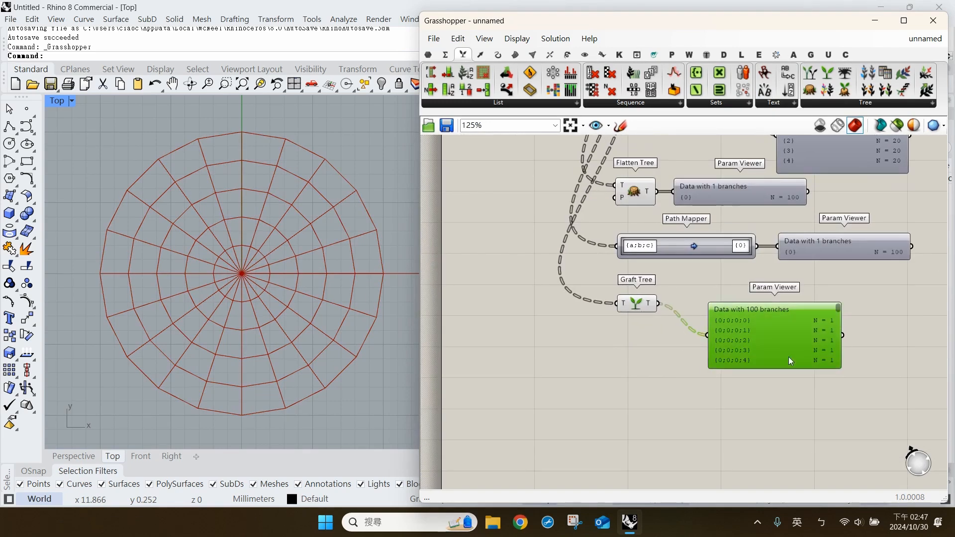
pyautogui.moveTo(793, 369); pyautogui.dragTo(789, 468)
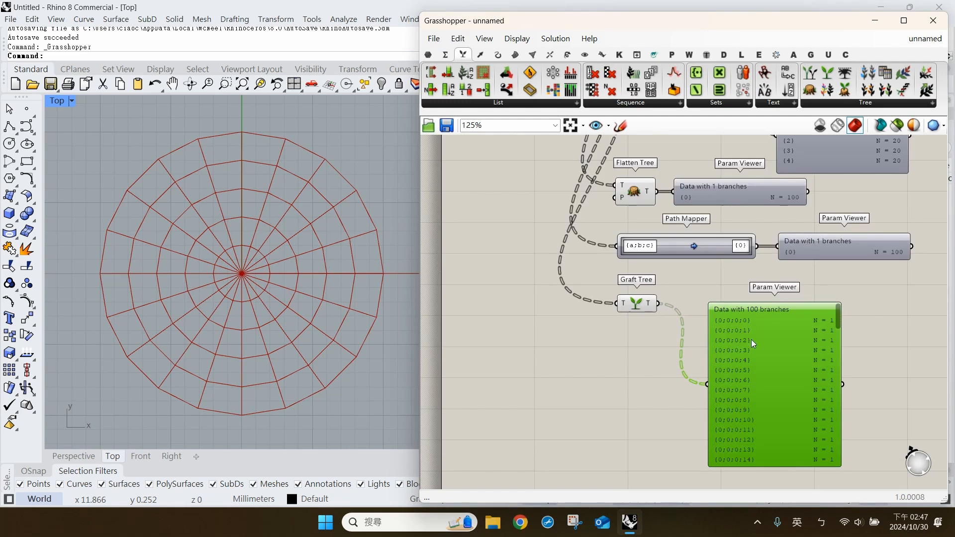
pyautogui.moveTo(840, 321); pyautogui.dragTo(846, 302)
pyautogui.moveTo(786, 467); pyautogui.dragTo(791, 383)
pyautogui.moveTo(781, 348); pyautogui.dragTo(788, 338)
pyautogui.click(593, 311)
# Copy the {0} Path Mapper below Graft Tree and set the copy's source to {a;b;c}(i) and its target to {a;b;c;i}
pyautogui.keyDown('alt'); pyautogui.moveTo(655, 250); pyautogui.dragTo(662, 404); pyautogui.keyUp('alt')
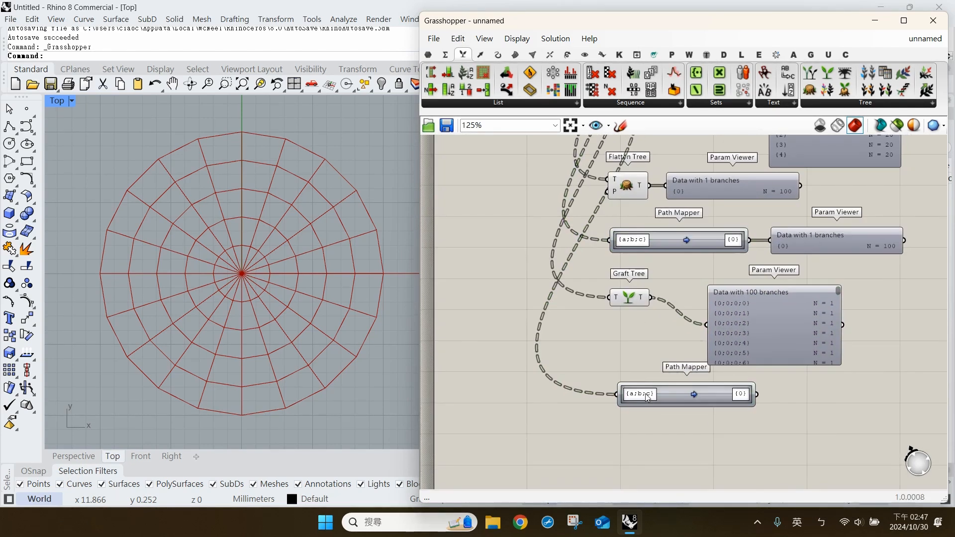
pyautogui.doubleClick(696, 400)
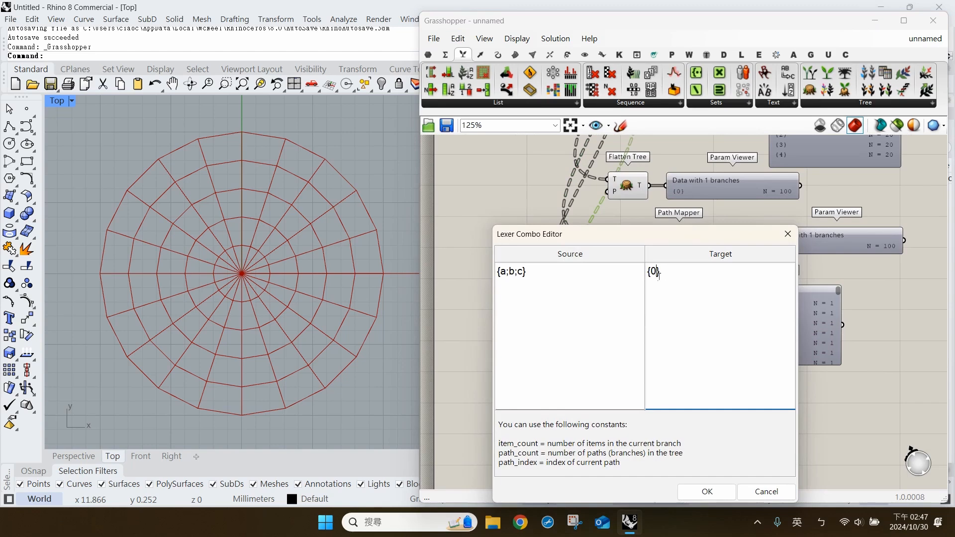
pyautogui.doubleClick(657, 272)
pyautogui.write('a;b;c')
pyautogui.moveTo(582, 234); pyautogui.dragTo(393, 207)
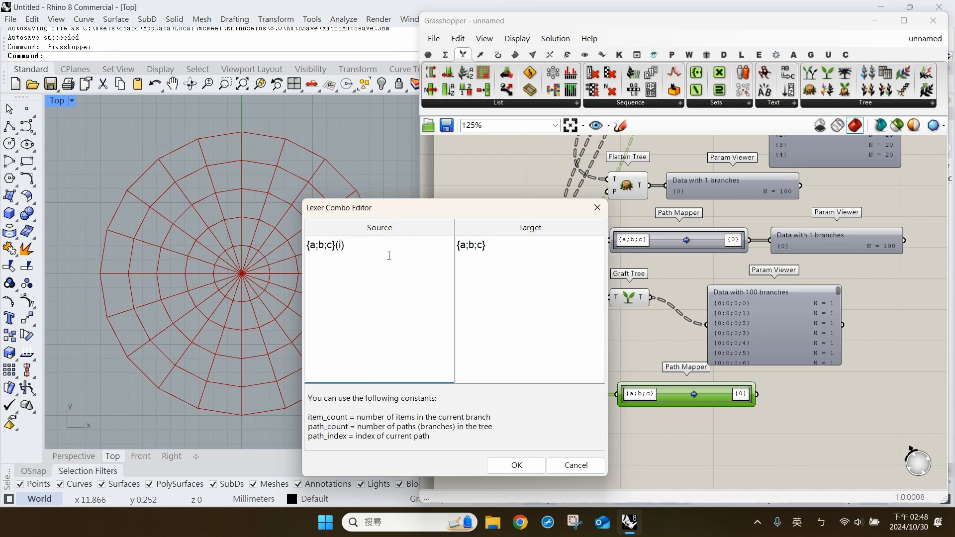
pyautogui.press('Tab')
pyautogui.press('Left')
pyautogui.write(';')
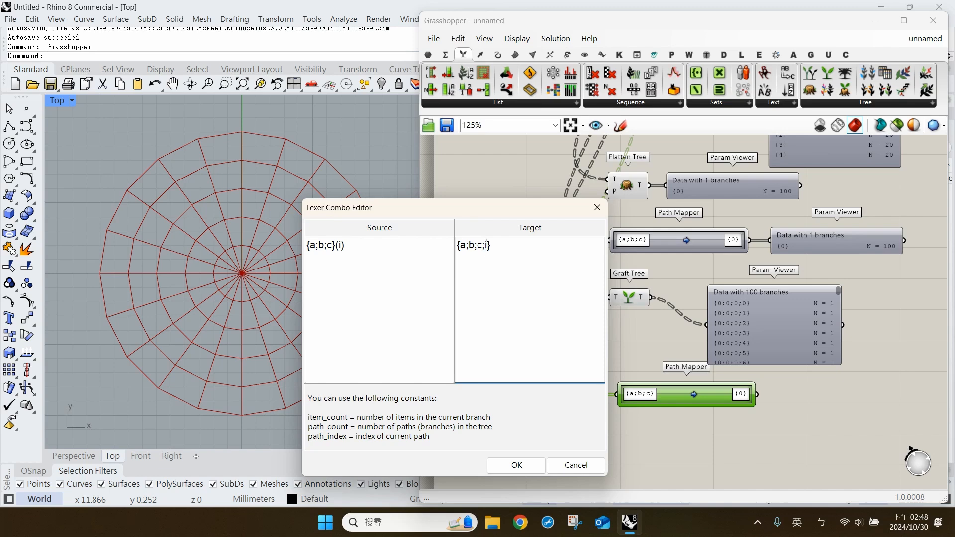
pyautogui.moveTo(490, 244); pyautogui.dragTo(456, 246)
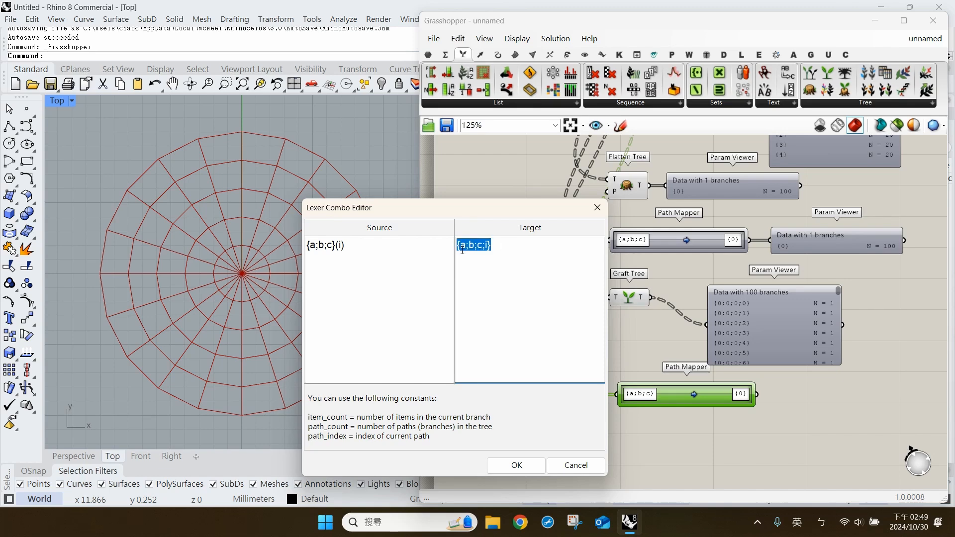
pyautogui.click(512, 464)
# Copy the Graft Tree Param Viewer beside the {a;b;c;i} Path Mapper and connect the mapper's output to it
pyautogui.click(759, 338)
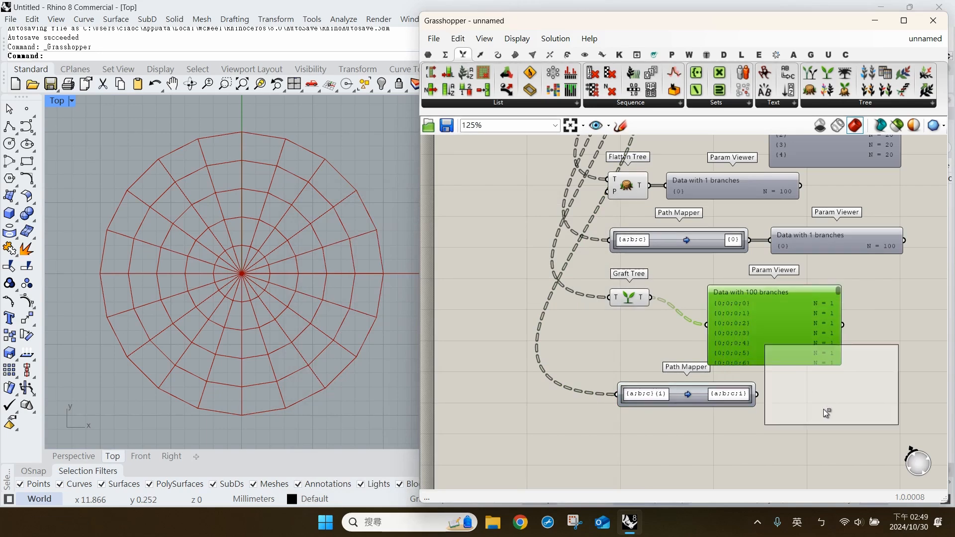
pyautogui.keyDown('alt'); pyautogui.moveTo(824, 409); pyautogui.dragTo(843, 426); pyautogui.keyUp('alt')
pyautogui.moveTo(773, 435); pyautogui.dragTo(744, 413, button='right')
pyautogui.moveTo(730, 374); pyautogui.dragTo(786, 377)
pyautogui.click(726, 434)
# Compare the Graft Tree and {a;b;c;i} Path Mapper results in their Param Viewers, both as path lists and as tree diagrams
pyautogui.moveTo(810, 269); pyautogui.dragTo(812, 264)
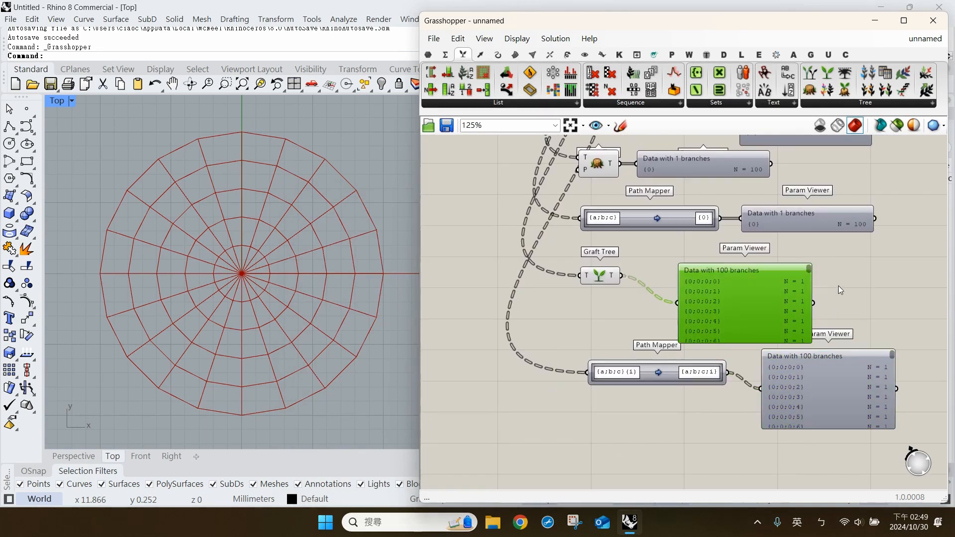
pyautogui.moveTo(891, 357)
pyautogui.mouseDown()
pyautogui.moveTo(890, 370)
pyautogui.moveTo(889, 348)
pyautogui.mouseUp()
pyautogui.doubleClick(751, 302)
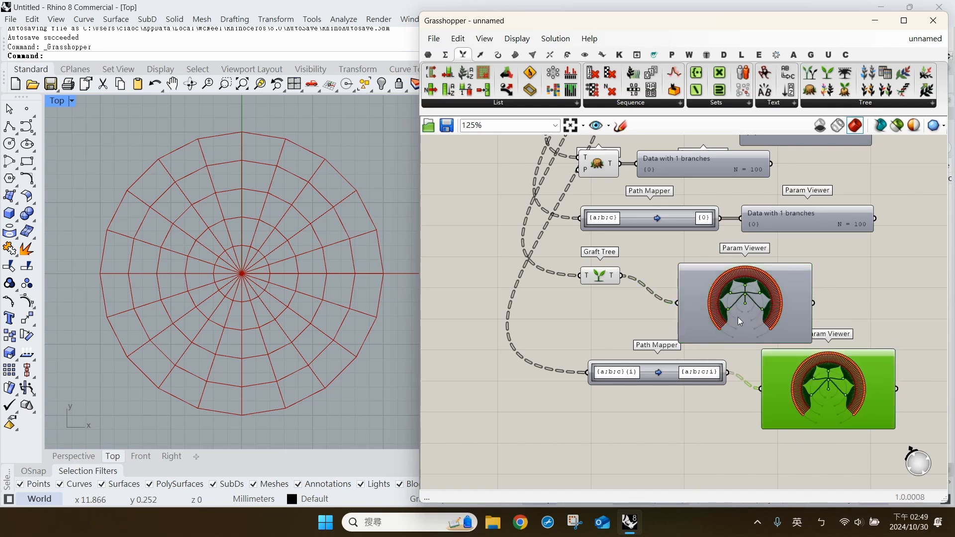
pyautogui.doubleClick(745, 299)
pyautogui.doubleClick(813, 389)
pyautogui.click(711, 439)
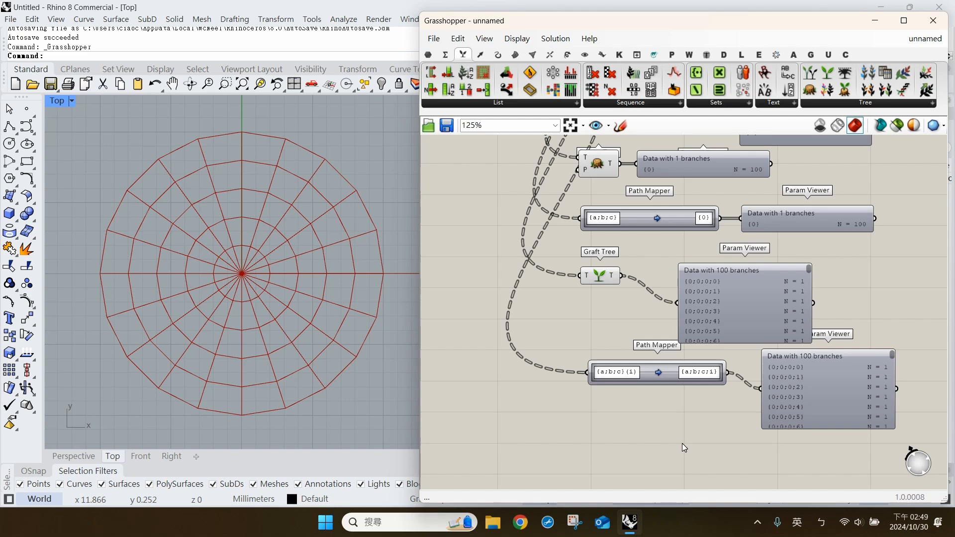
# Add a Flip Matrix component fed by the relay below the last Path Mapper, and an Area component beneath it
pyautogui.click(846, 103)
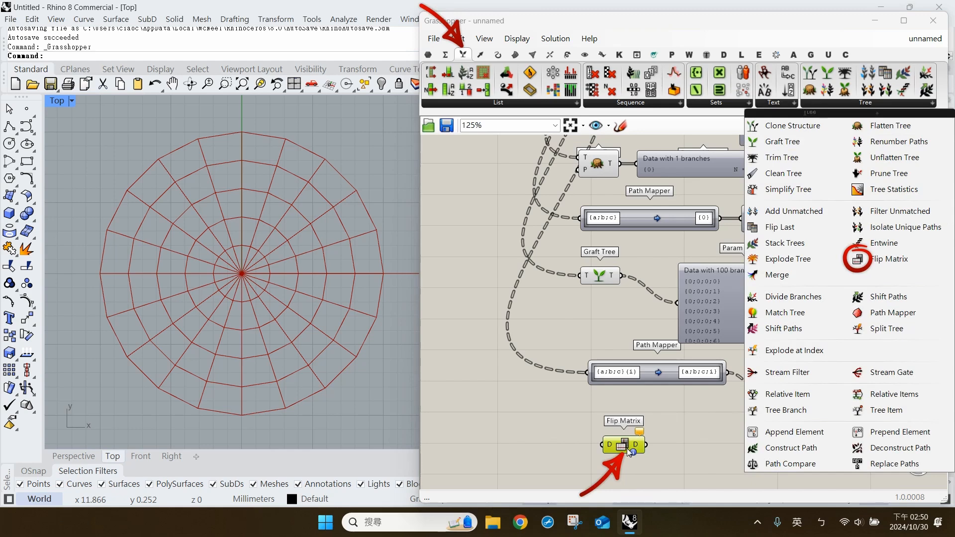
pyautogui.doubleClick(628, 447)
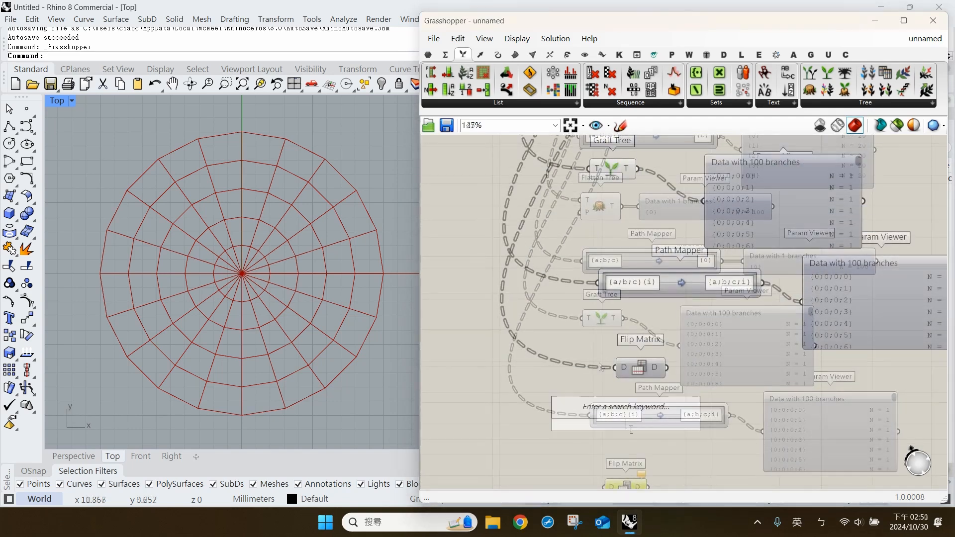
pyautogui.write('area')
pyautogui.press('Return')
# Add a Point List component beside Area and connect Area's centroid output to its points input
pyautogui.doubleClick(702, 452)
pyautogui.write('po')
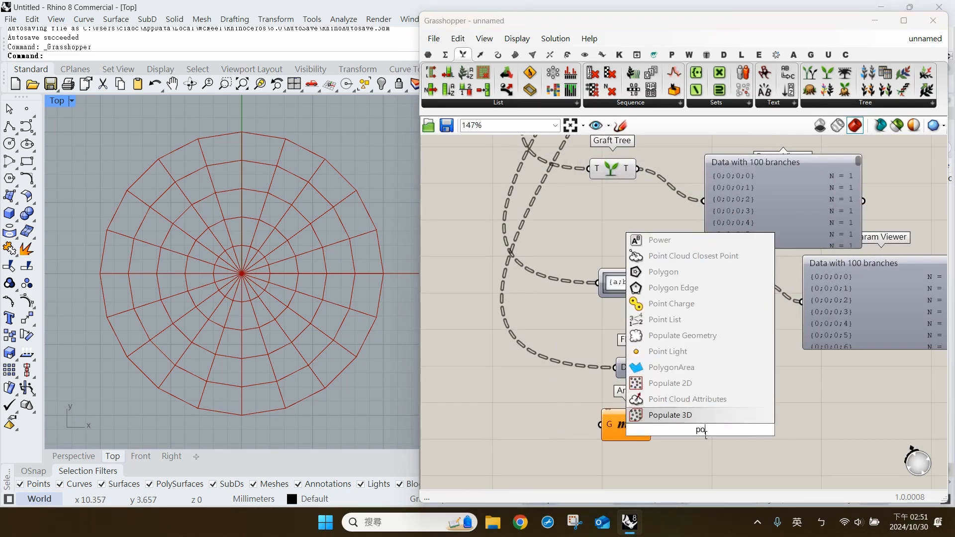
pyautogui.write('int')
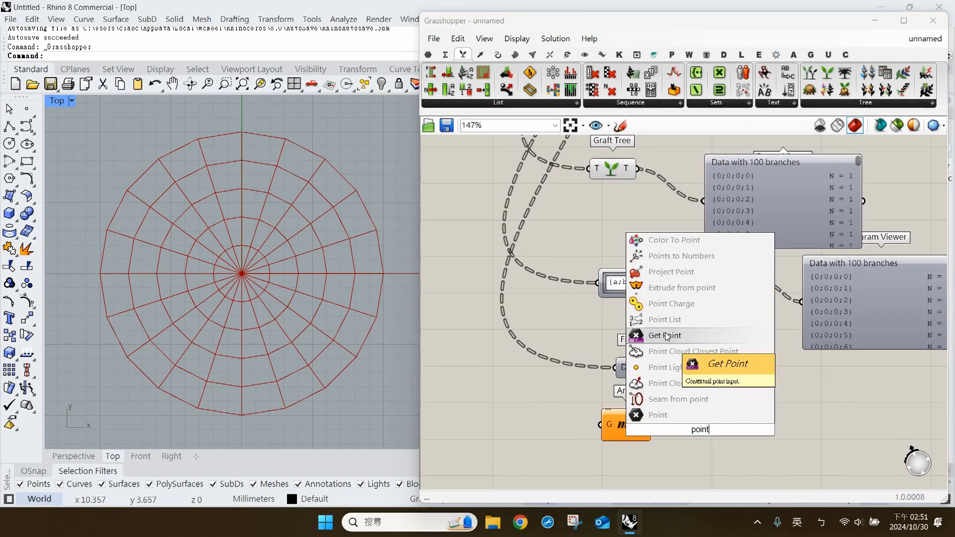
pyautogui.click(670, 419)
pyautogui.moveTo(653, 432); pyautogui.dragTo(683, 423)
# Connect the relay's output to Area's geometry input and turn off the Area component's preview
pyautogui.moveTo(570, 306); pyautogui.dragTo(575, 408, button='right')
pyautogui.moveTo(573, 186); pyautogui.dragTo(578, 286, button='right')
pyautogui.scroll(-3, 557, 186)
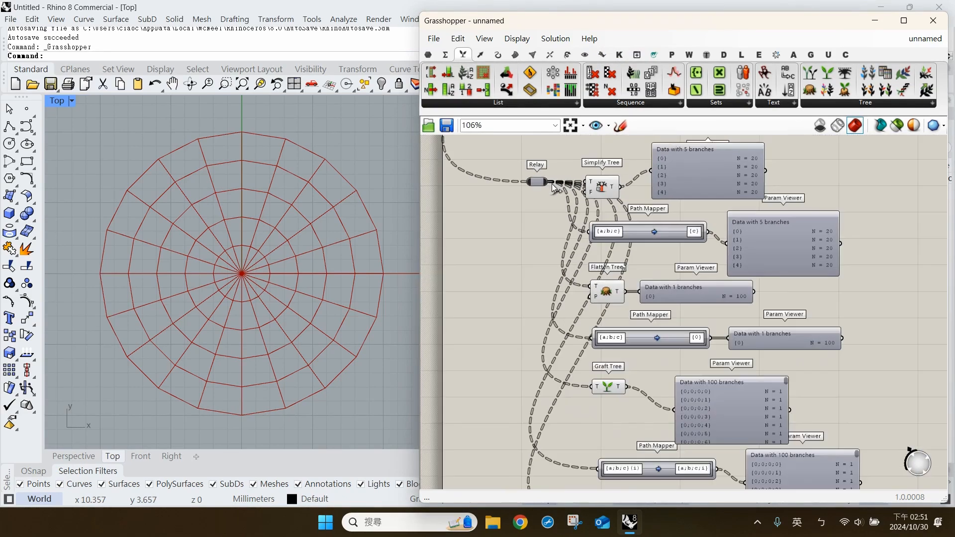
pyautogui.moveTo(547, 182); pyautogui.dragTo(606, 413)
pyautogui.scroll(2, 579, 450)
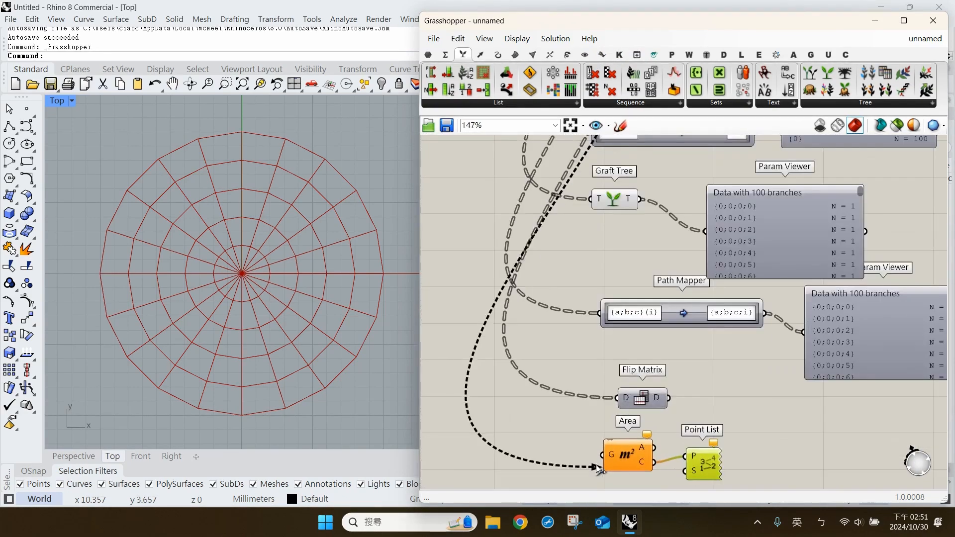
pyautogui.click(762, 445)
pyautogui.moveTo(764, 449); pyautogui.dragTo(762, 345, button='right')
pyautogui.middleClick(627, 344)
pyautogui.click(663, 310)
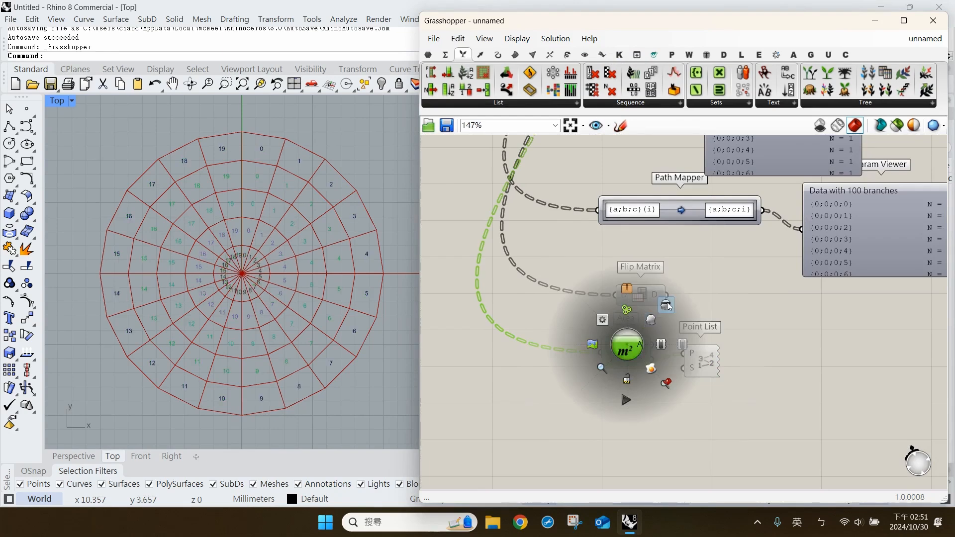
pyautogui.click(650, 393)
# Add a number slider with value 1 below Area and connect it to Point List's size input, lining up the components
pyautogui.doubleClick(652, 397)
pyautogui.write('slider')
pyautogui.press('Return')
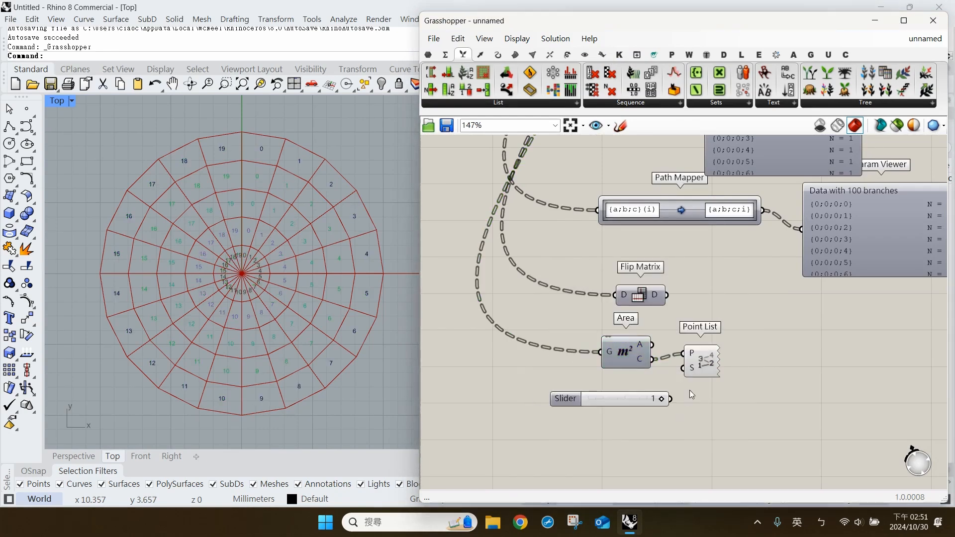
pyautogui.moveTo(682, 388); pyautogui.dragTo(671, 399)
pyautogui.moveTo(630, 399); pyautogui.dragTo(607, 392)
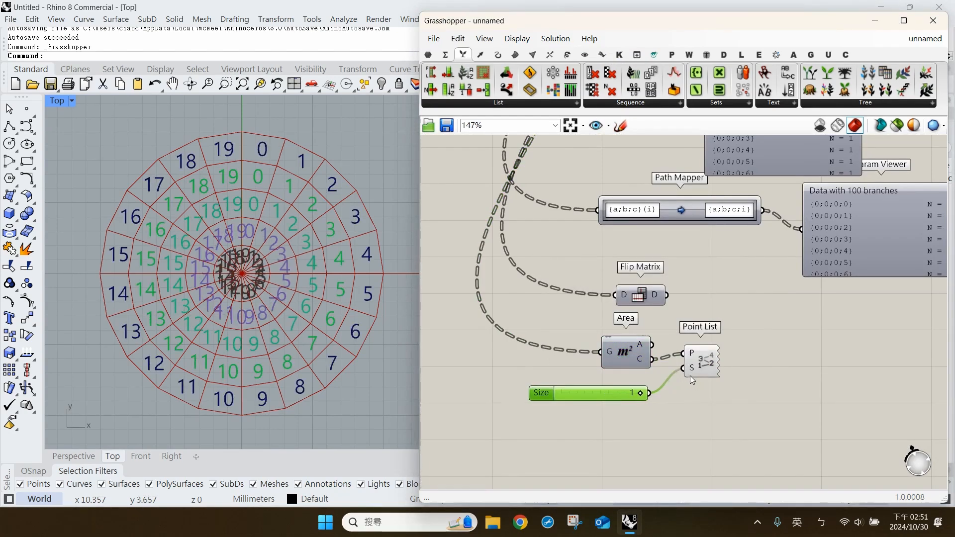
pyautogui.moveTo(697, 371); pyautogui.dragTo(697, 377)
pyautogui.click(513, 299)
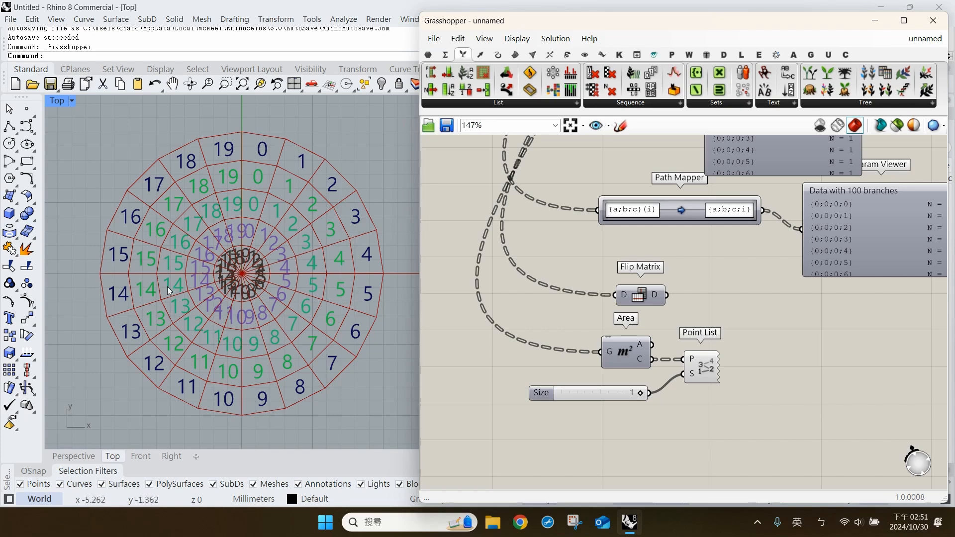
# Move Flip Matrix slightly and connect its output to Area's geometry input in place of the relay, comparing the cell numbering before and after
pyautogui.moveTo(641, 296); pyautogui.dragTo(630, 292)
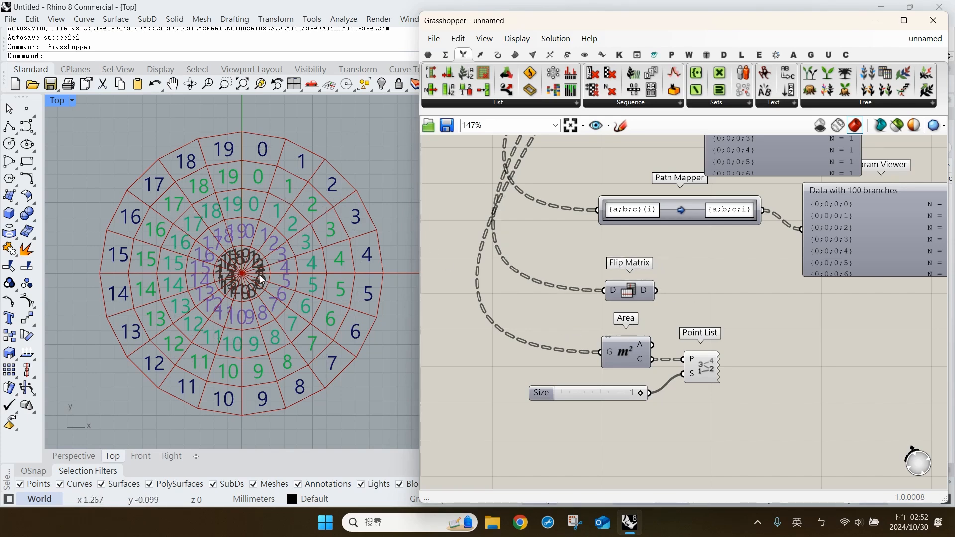
pyautogui.scroll(1, 256, 244)
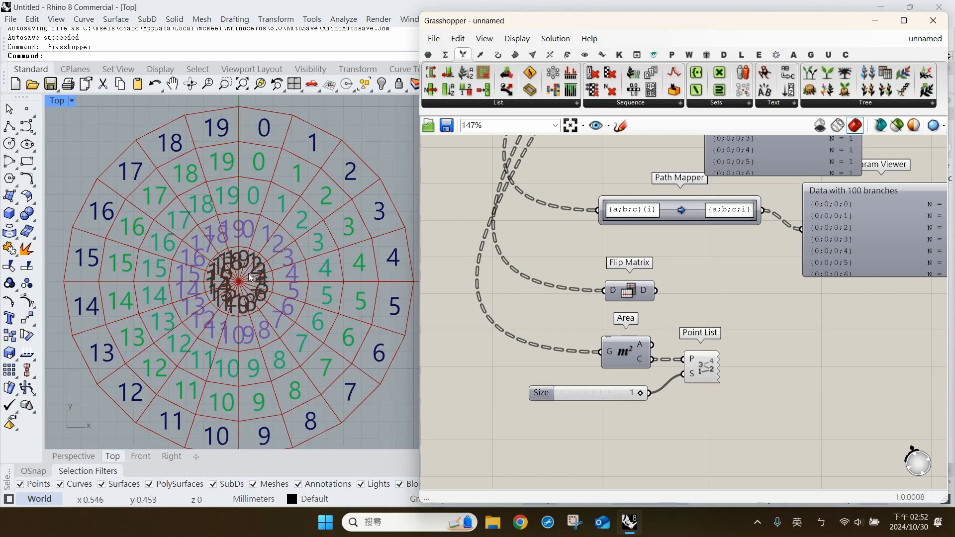
pyautogui.scroll(-1, 319, 159)
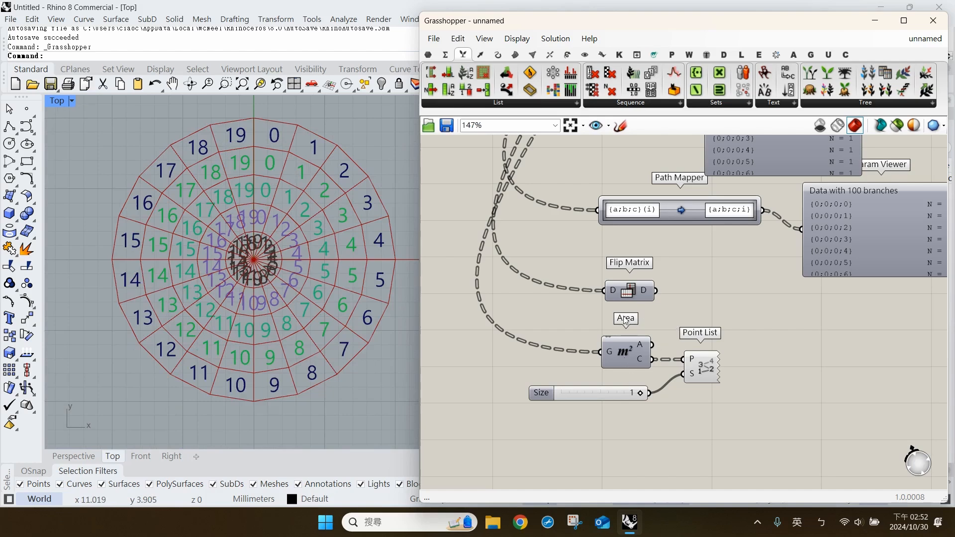
pyautogui.moveTo(628, 291); pyautogui.dragTo(616, 291)
pyautogui.moveTo(644, 290); pyautogui.dragTo(598, 352)
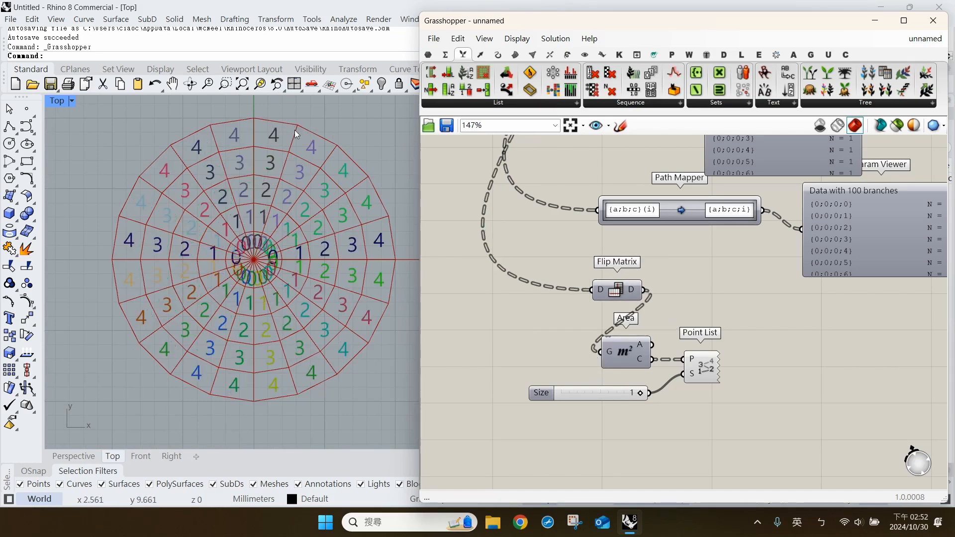
pyautogui.hotkey('ctrl', 'z')
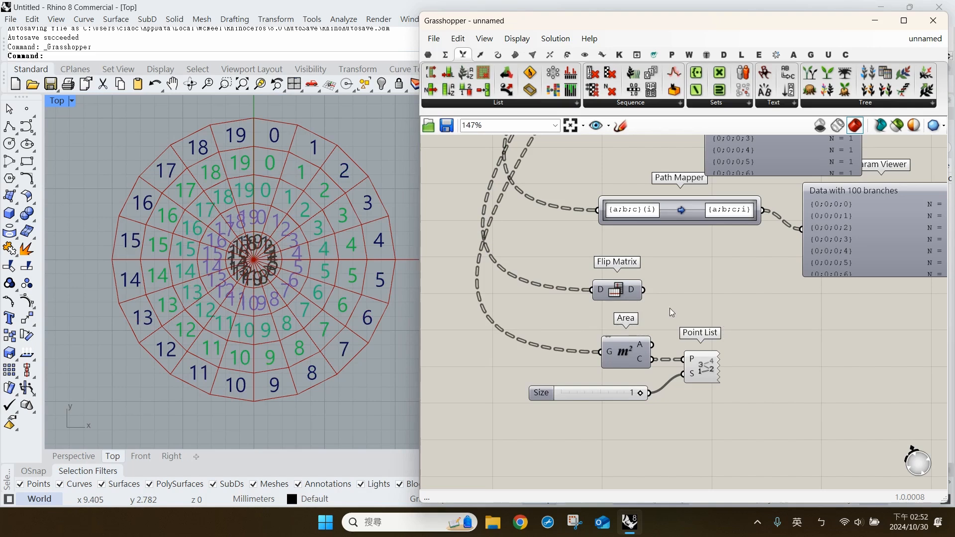
pyautogui.moveTo(643, 290); pyautogui.dragTo(600, 352)
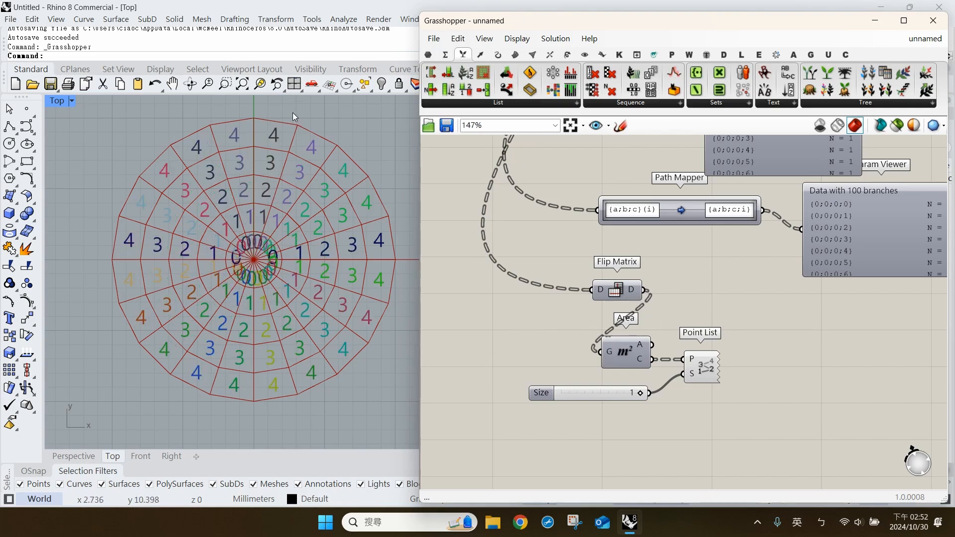
# Copy the {a;b;c;i} Path Mapper to below the Size slider, keeping its relay input
pyautogui.click(647, 211)
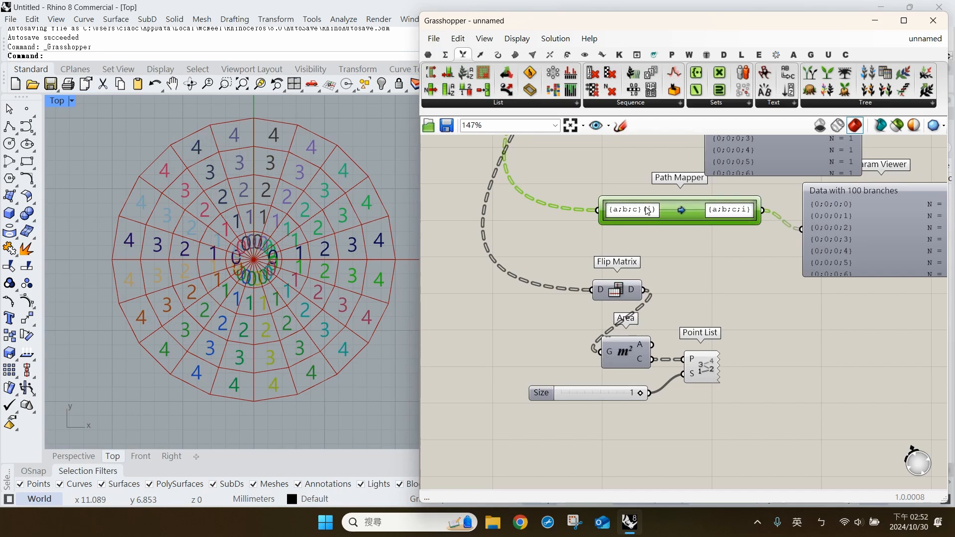
pyautogui.moveTo(655, 217); pyautogui.dragTo(649, 226, button='right')
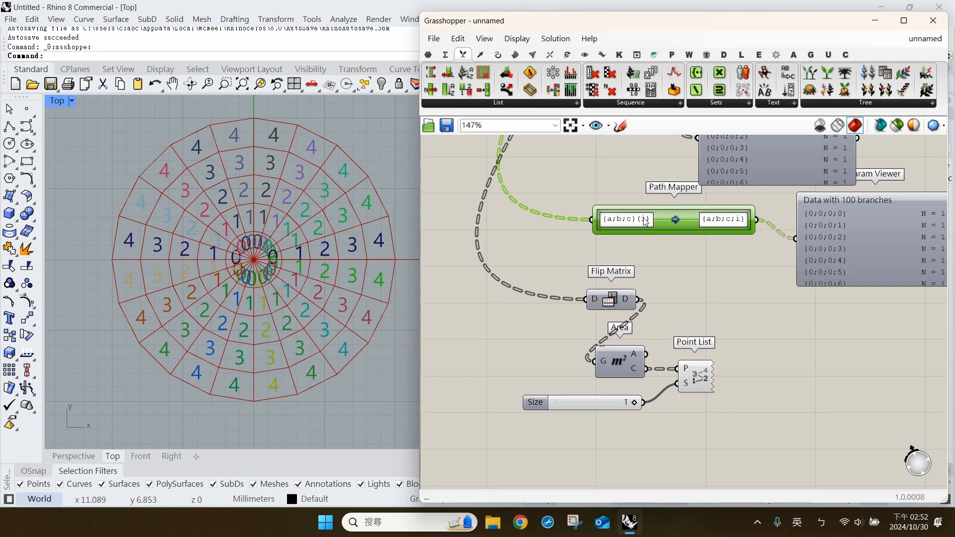
pyautogui.keyDown('alt'); pyautogui.moveTo(647, 224); pyautogui.dragTo(649, 453); pyautogui.keyUp('alt')
pyautogui.moveTo(649, 453); pyautogui.dragTo(652, 422, button='right')
# Change the copied Path Mapper's target expression to {a;b;i}(c)
pyautogui.doubleClick(652, 422)
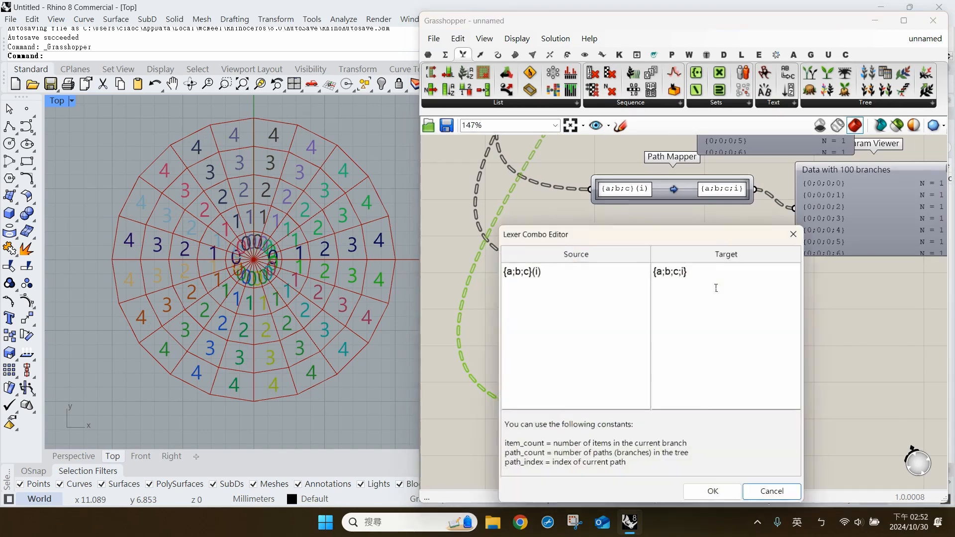
pyautogui.click(519, 285)
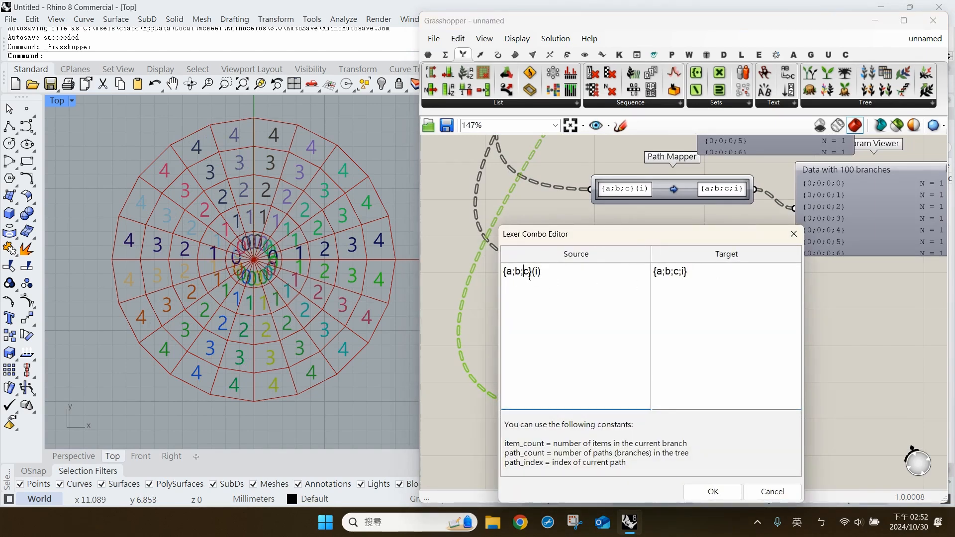
pyautogui.moveTo(530, 278); pyautogui.dragTo(533, 277)
pyautogui.doubleClick(543, 276)
pyautogui.doubleClick(677, 273)
pyautogui.write('i}')
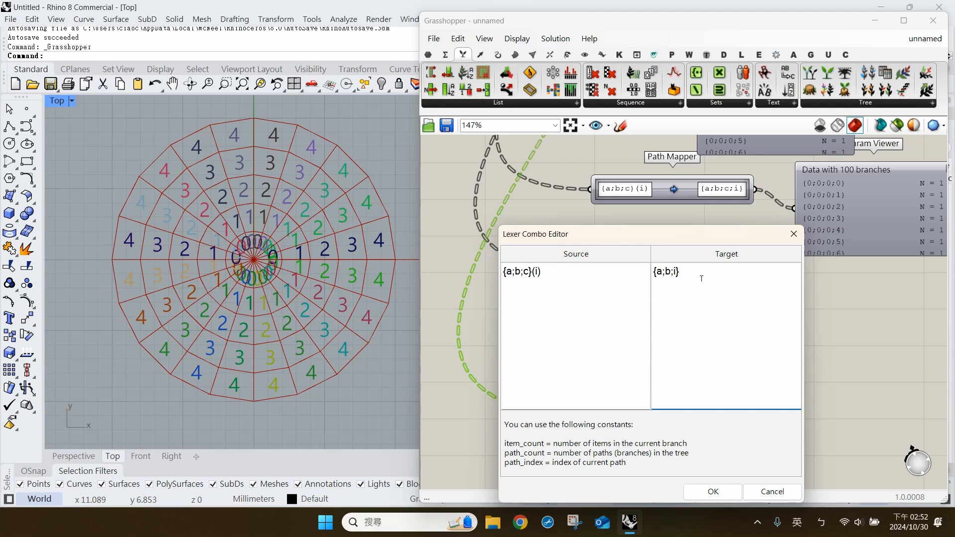
pyautogui.write('(c)')
pyautogui.click(713, 491)
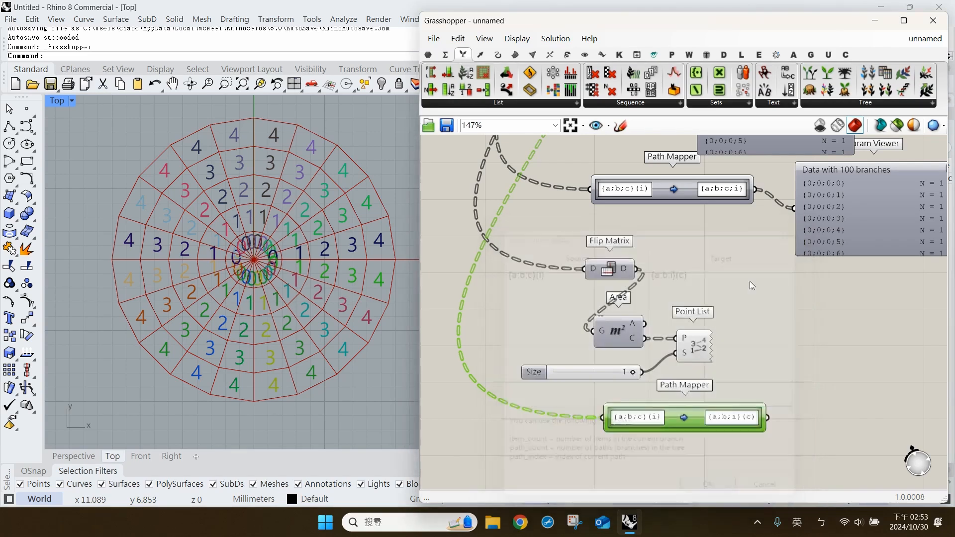
# Copy the Param Viewer beside the {a;b;i}(c) Path Mapper, connect the mapper's output to it and enlarge it downward
pyautogui.click(751, 281)
pyautogui.keyDown('alt'); pyautogui.moveTo(828, 211); pyautogui.dragTo(834, 337); pyautogui.keyUp('alt')
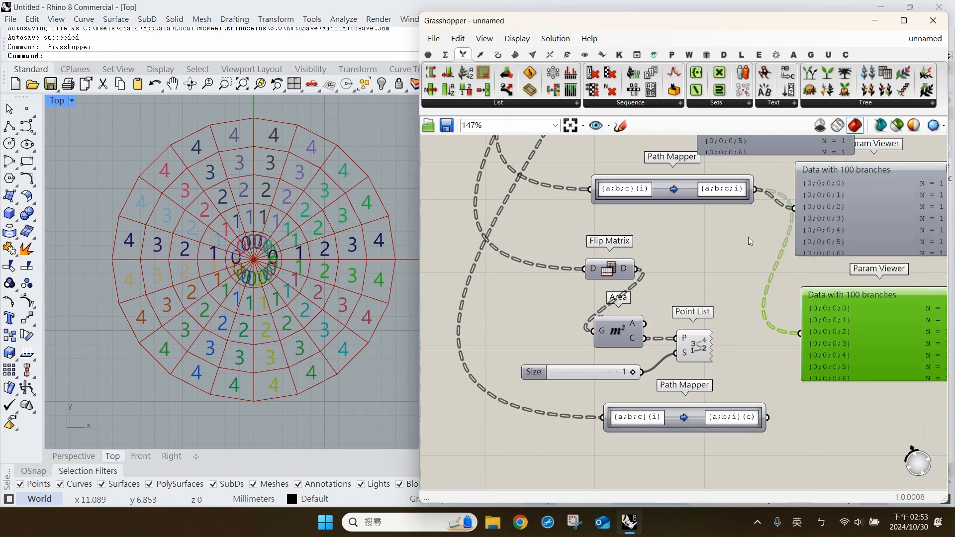
pyautogui.click(749, 240)
pyautogui.moveTo(772, 421); pyautogui.dragTo(802, 363)
pyautogui.moveTo(816, 385); pyautogui.dragTo(756, 329, button='right')
pyautogui.moveTo(791, 249); pyautogui.dragTo(799, 362)
pyautogui.click(692, 240)
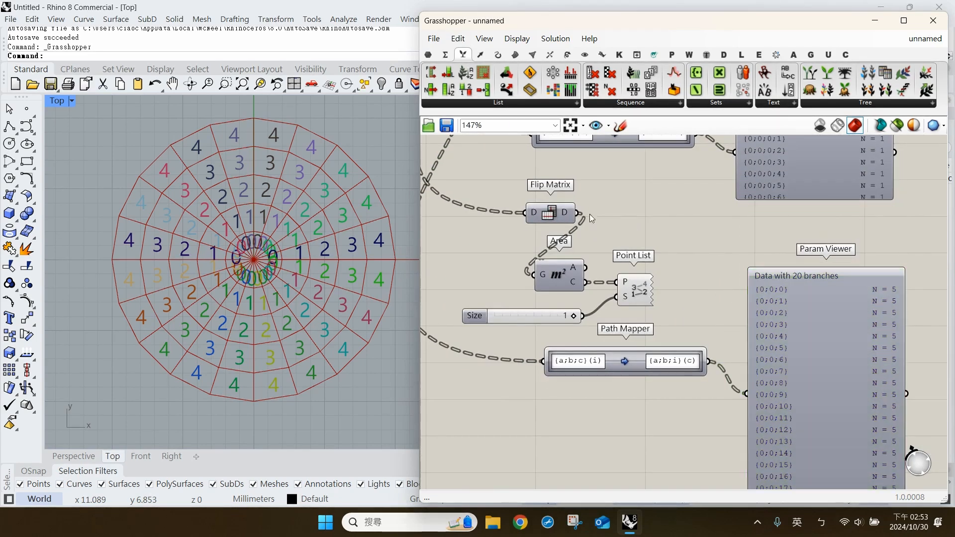
# Feed Flip Matrix's output into the enlarged Param Viewer for comparison, and reconnect the {a;b;i}(c) Path Mapper to it
pyautogui.moveTo(578, 214); pyautogui.dragTo(755, 414)
pyautogui.moveTo(709, 362); pyautogui.dragTo(747, 394)
# Move Area, Point List and the Size slider beside Flip Matrix and connect the {a;b;i}(c) Path Mapper's output to Area's geometry input
pyautogui.moveTo(673, 313); pyautogui.dragTo(649, 246)
pyautogui.click(699, 336)
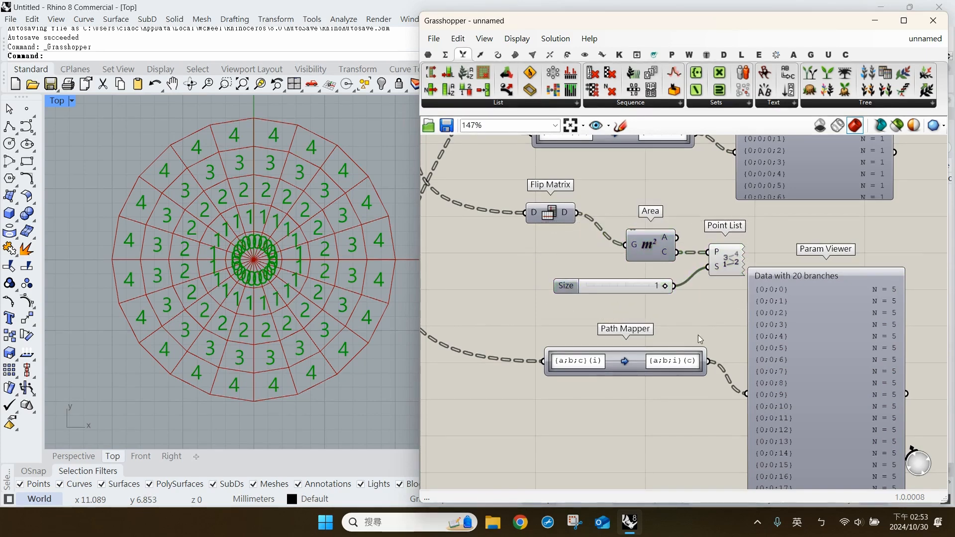
pyautogui.moveTo(689, 373); pyautogui.dragTo(625, 244)
pyautogui.click(654, 397)
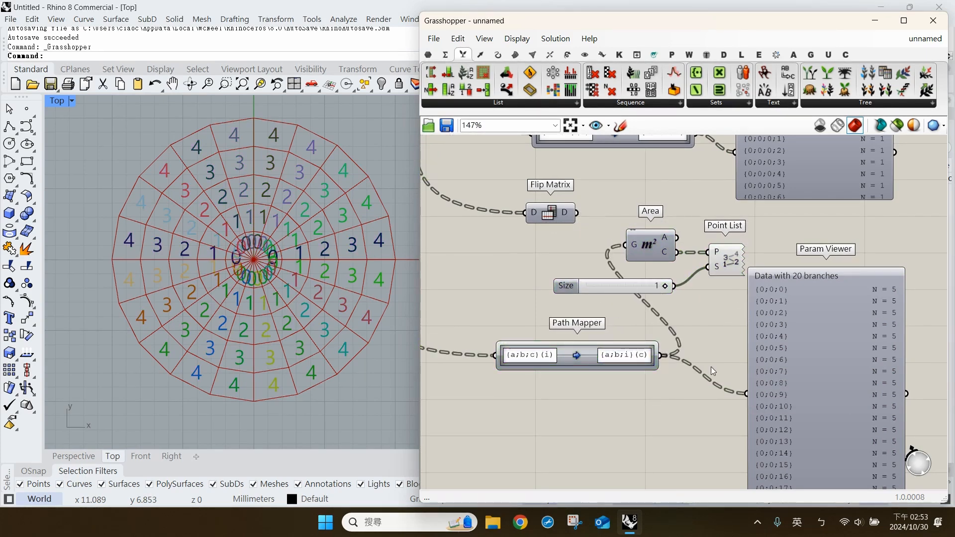
# Examine the Point List numbering in the viewport and the data entering Flip Matrix's input
pyautogui.click(737, 256)
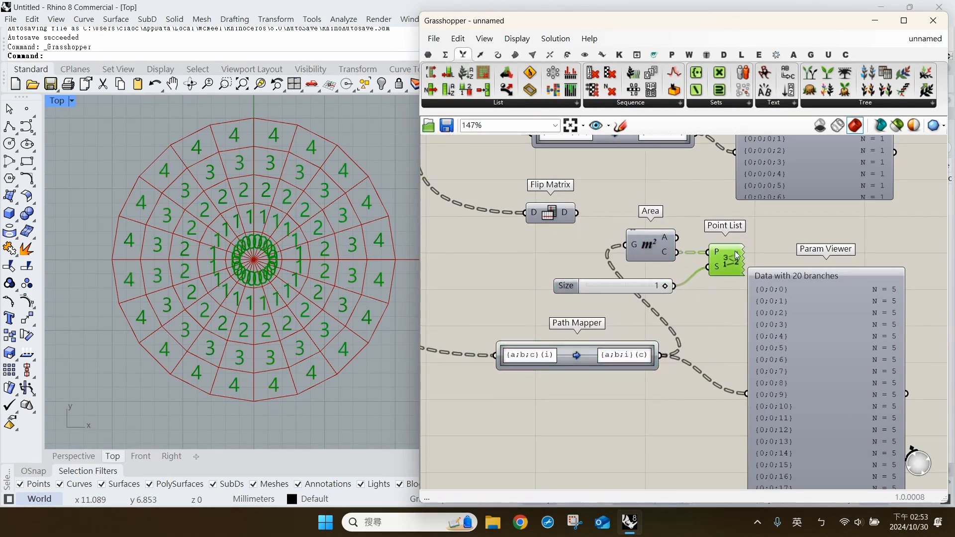
pyautogui.click(710, 332)
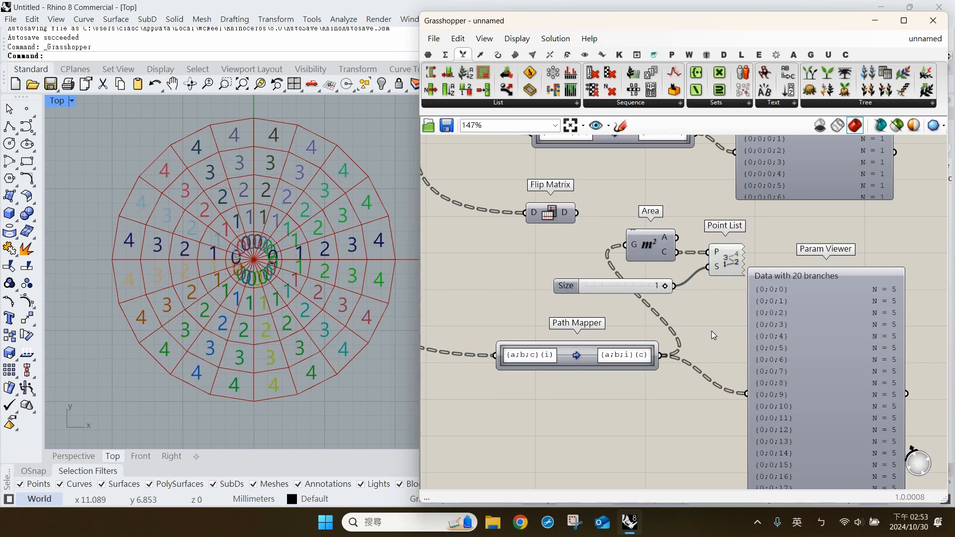
pyautogui.click(548, 216)
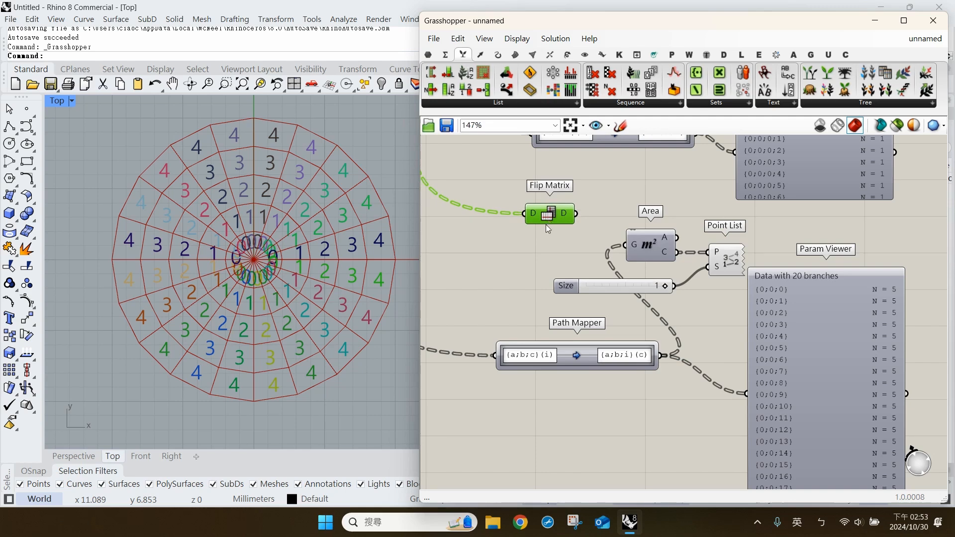
pyautogui.moveTo(540, 216)
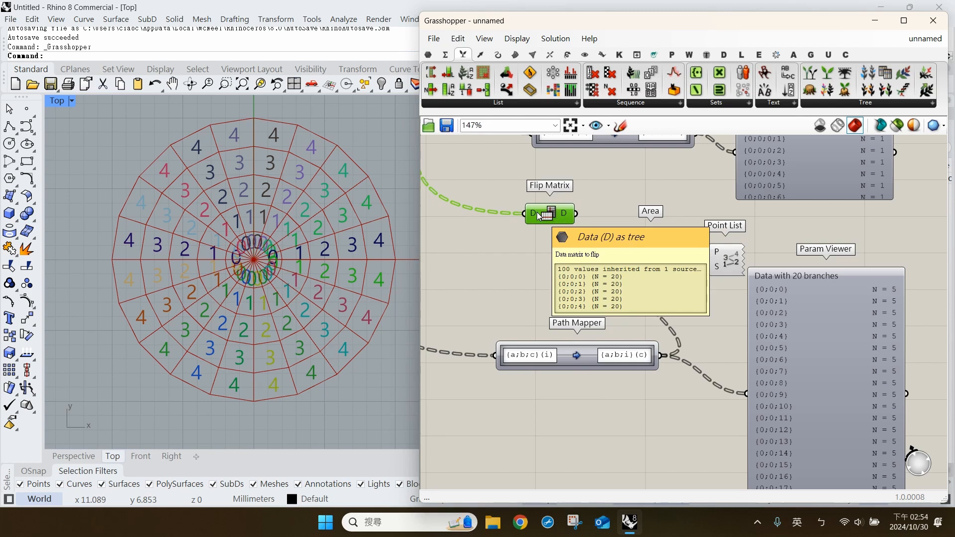
# Sketch a branching tree diagram around the {a;b;i}(c) Path Mapper with the markup pen, circle one sub-tree, and discard the sketch
pyautogui.click(620, 125)
pyautogui.moveTo(665, 302)
pyautogui.mouseDown()
pyautogui.moveTo(664, 321)
pyautogui.moveTo(628, 357)
pyautogui.mouseUp()
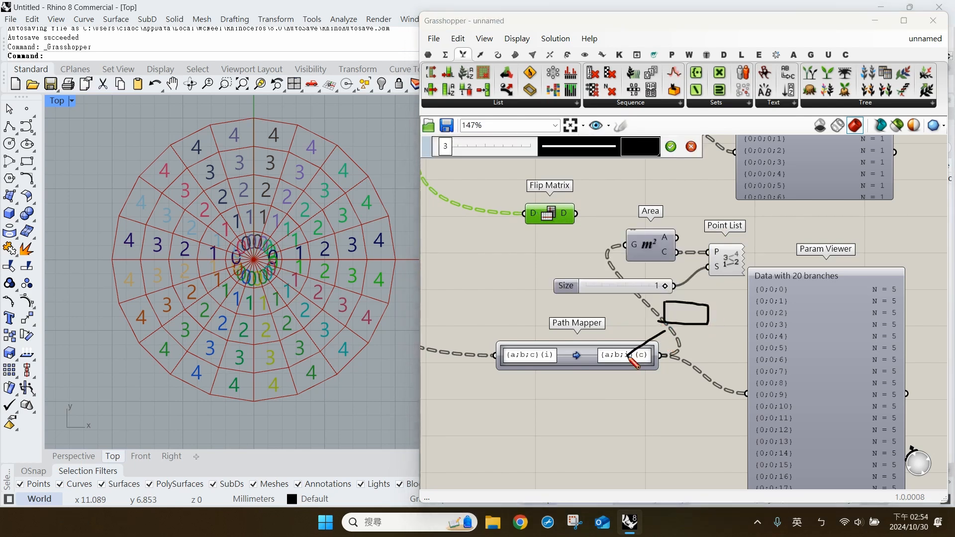
pyautogui.moveTo(685, 333); pyautogui.dragTo(681, 354)
pyautogui.moveTo(703, 330); pyautogui.dragTo(706, 374)
pyautogui.moveTo(742, 336); pyautogui.dragTo(756, 357)
pyautogui.moveTo(616, 367)
pyautogui.mouseDown()
pyautogui.moveTo(613, 387)
pyautogui.moveTo(746, 389)
pyautogui.mouseUp()
pyautogui.moveTo(615, 387)
pyautogui.mouseDown()
pyautogui.moveTo(593, 405)
pyautogui.moveTo(610, 414)
pyautogui.mouseUp()
pyautogui.moveTo(628, 396)
pyautogui.mouseDown()
pyautogui.moveTo(628, 418)
pyautogui.moveTo(656, 420)
pyautogui.mouseUp()
pyautogui.moveTo(574, 414)
pyautogui.mouseDown()
pyautogui.moveTo(628, 431)
pyautogui.moveTo(660, 421)
pyautogui.mouseUp()
pyautogui.moveTo(623, 359)
pyautogui.mouseDown()
pyautogui.moveTo(580, 381)
pyautogui.moveTo(592, 442)
pyautogui.moveTo(669, 416)
pyautogui.moveTo(652, 372)
pyautogui.moveTo(613, 362)
pyautogui.mouseUp()
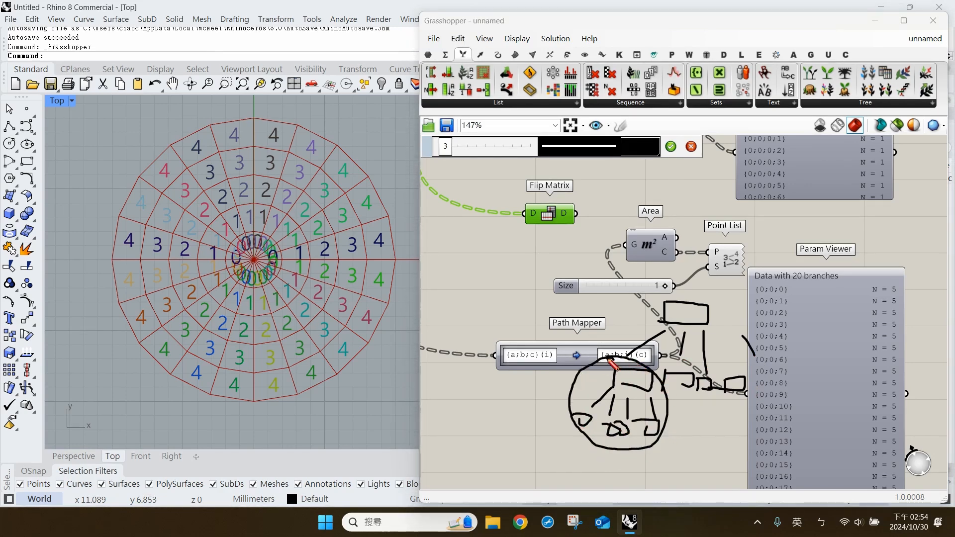
pyautogui.press('Escape')
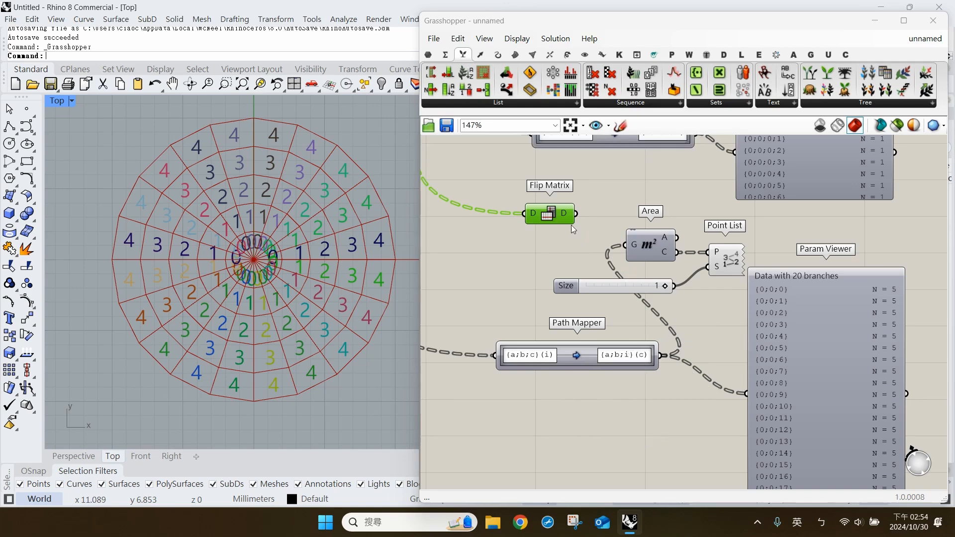
# Nudge Flip Matrix and add a Partition List component below it
pyautogui.moveTo(559, 217); pyautogui.dragTo(556, 221)
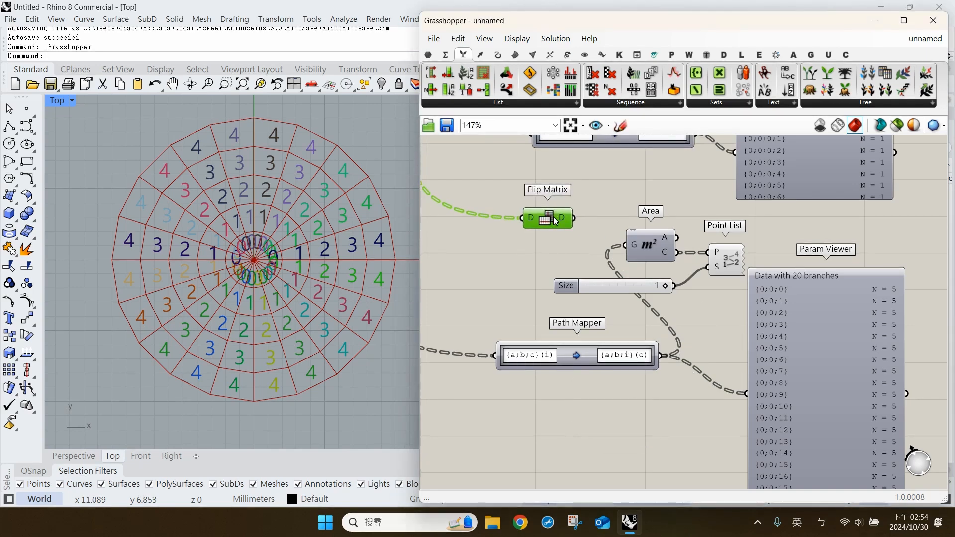
pyautogui.click(499, 103)
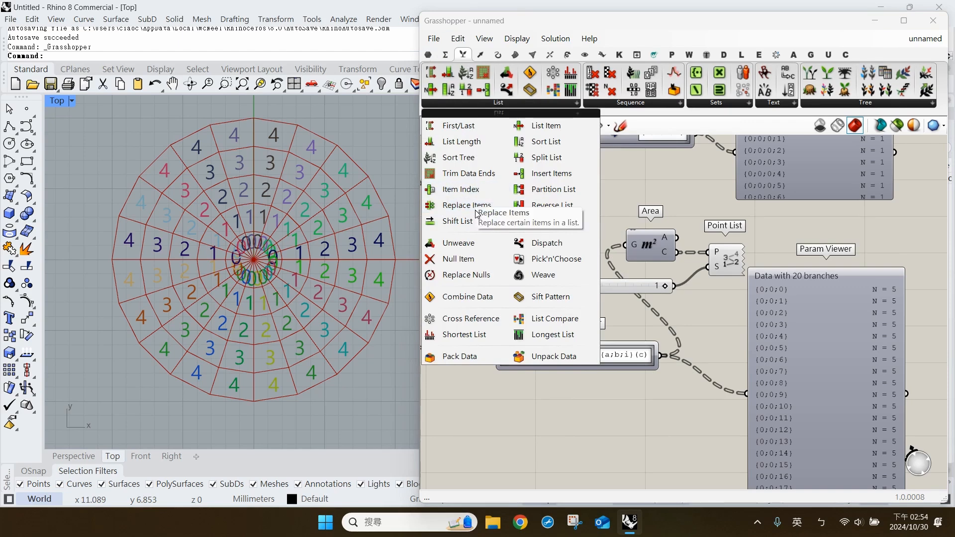
pyautogui.click(553, 189)
pyautogui.click(490, 293)
pyautogui.moveTo(486, 220); pyautogui.dragTo(539, 296, button='right')
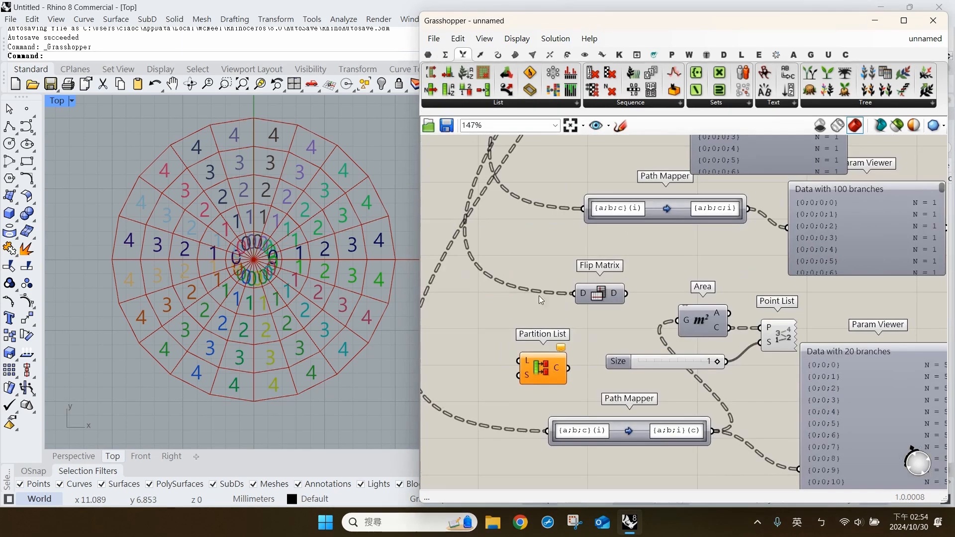
pyautogui.moveTo(749, 333); pyautogui.dragTo(772, 391, button='right')
# Turn off the Point List preview in the viewport
pyautogui.click(803, 402)
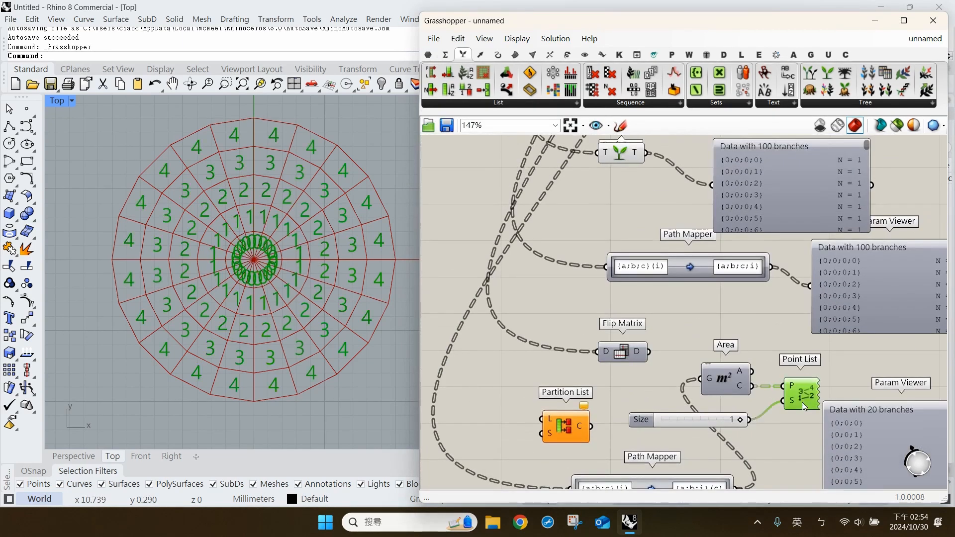
pyautogui.middleClick(803, 402)
pyautogui.click(843, 361)
# Connect the source data tree to Partition List's list input and move the component below the {a;b;i}(c) Path Mapper
pyautogui.click(591, 328)
pyautogui.scroll(-2, 591, 328)
pyautogui.moveTo(591, 328); pyautogui.dragTo(610, 431, button='right')
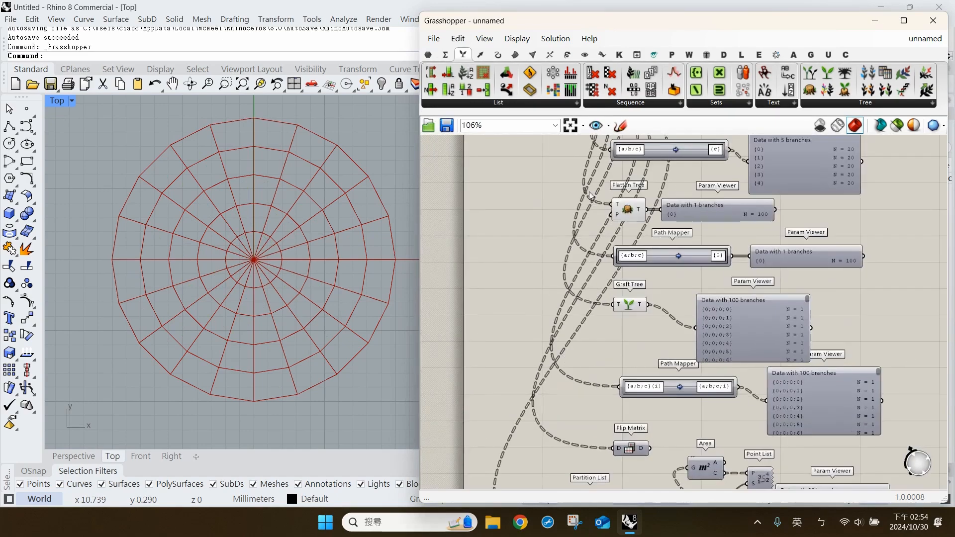
pyautogui.moveTo(591, 139); pyautogui.dragTo(566, 221, button='right')
pyautogui.moveTo(544, 187); pyautogui.dragTo(567, 438)
pyautogui.moveTo(572, 443); pyautogui.dragTo(513, 208, button='right')
pyautogui.moveTo(512, 208); pyautogui.dragTo(584, 332)
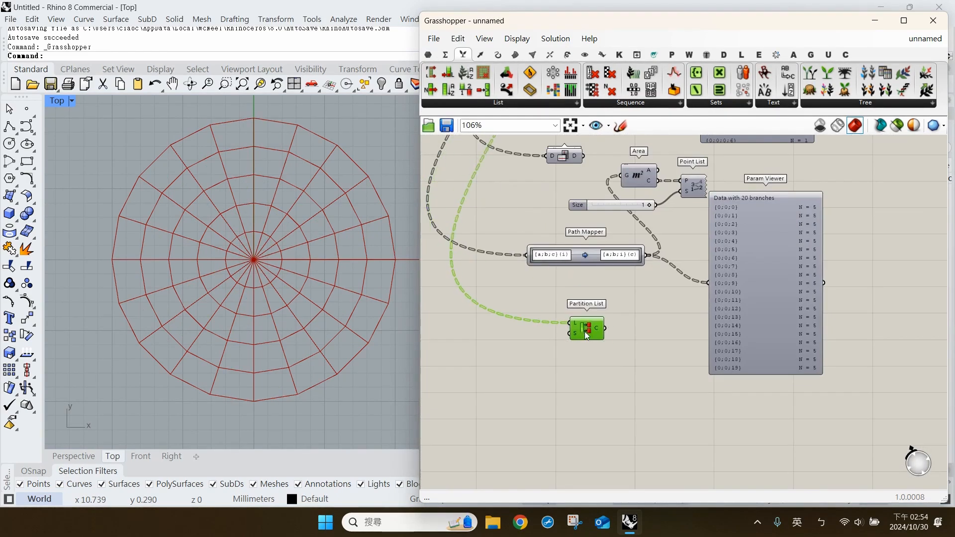
# Add a panel with the value 5 and connect it to Partition List's size input
pyautogui.doubleClick(520, 349)
pyautogui.write('"')
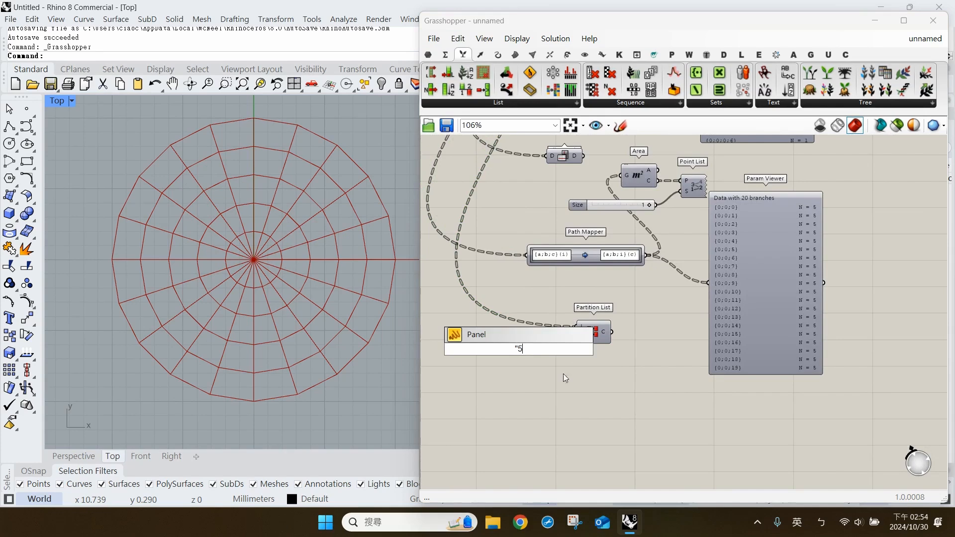
pyautogui.write('5')
pyautogui.press('Return')
pyautogui.moveTo(577, 338); pyautogui.dragTo(537, 349)
# Connect Partition List's chunks output to Area's geometry input and turn the Point List preview back on
pyautogui.moveTo(620, 317); pyautogui.dragTo(613, 339, button='right')
pyautogui.moveTo(606, 354); pyautogui.dragTo(615, 197)
pyautogui.click(684, 210)
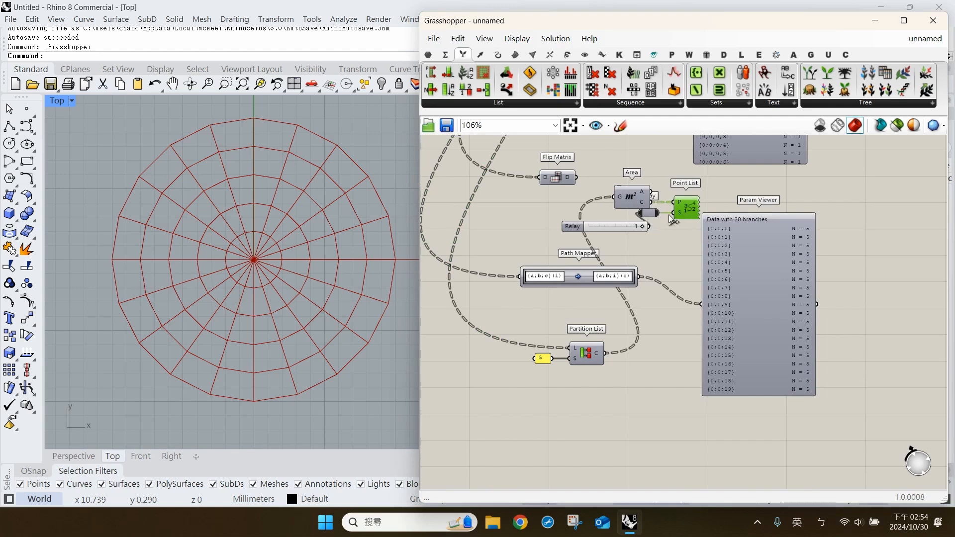
pyautogui.click(670, 214)
pyautogui.press('space')
pyautogui.click(712, 184)
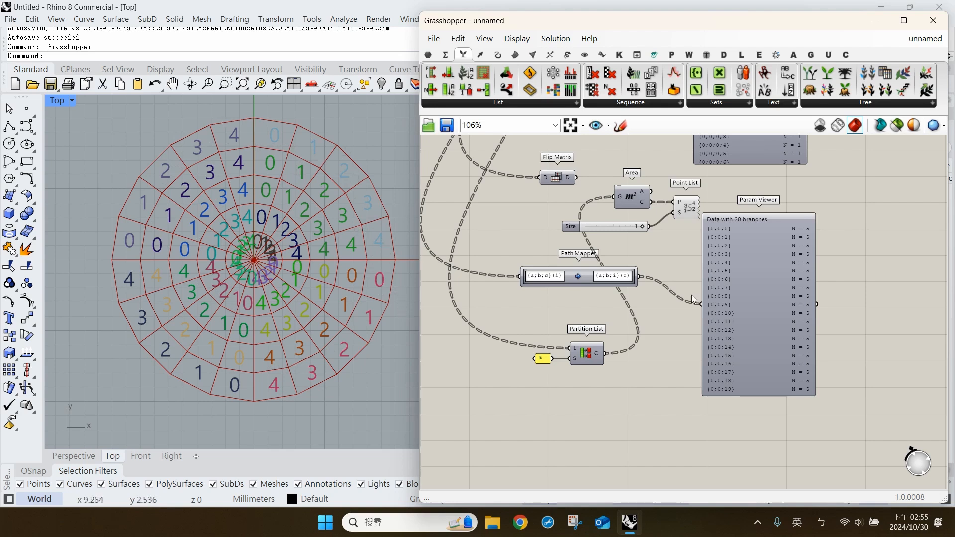
# Move Flip Matrix beside Partition List, and feed the chunks output into both Flip Matrix and the enlarged Param Viewer
pyautogui.click(598, 364)
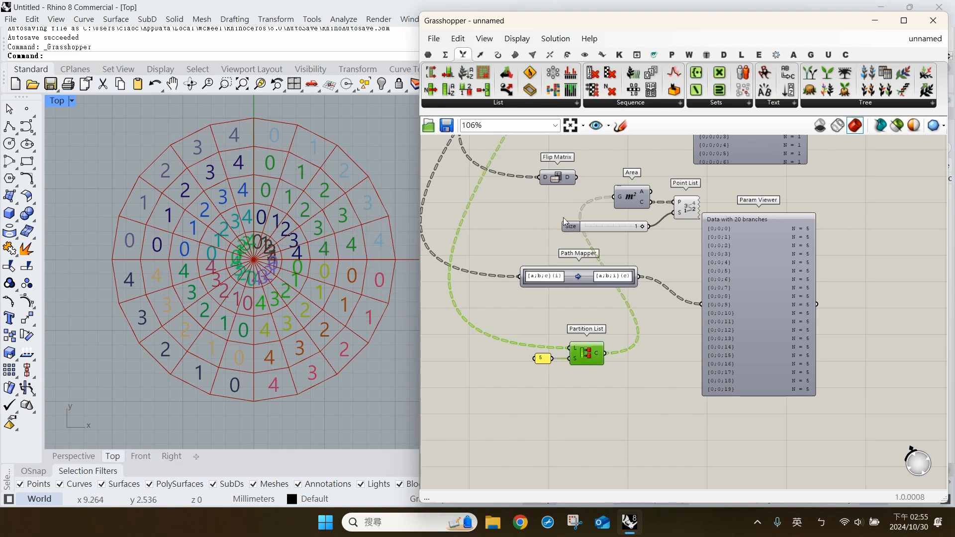
pyautogui.moveTo(557, 178); pyautogui.dragTo(641, 387)
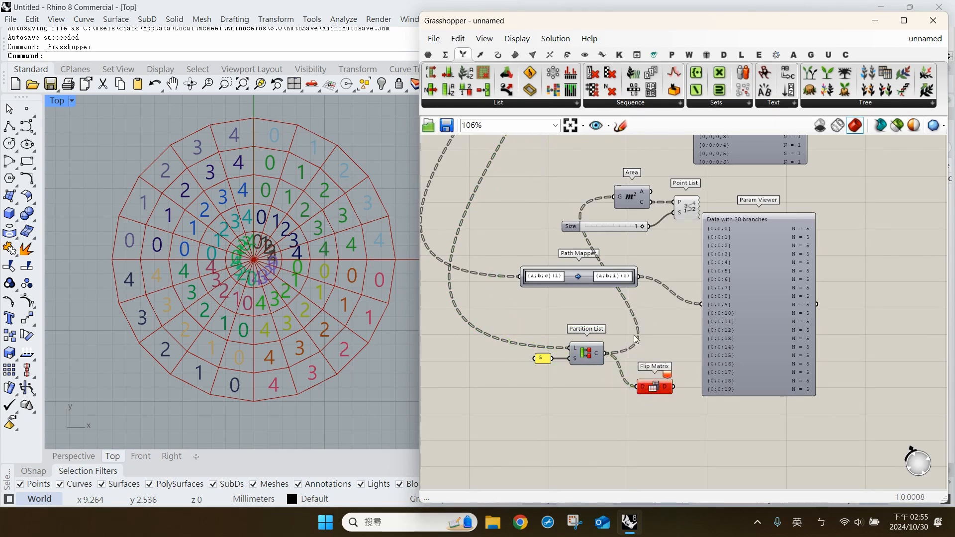
pyautogui.moveTo(612, 355); pyautogui.dragTo(702, 305)
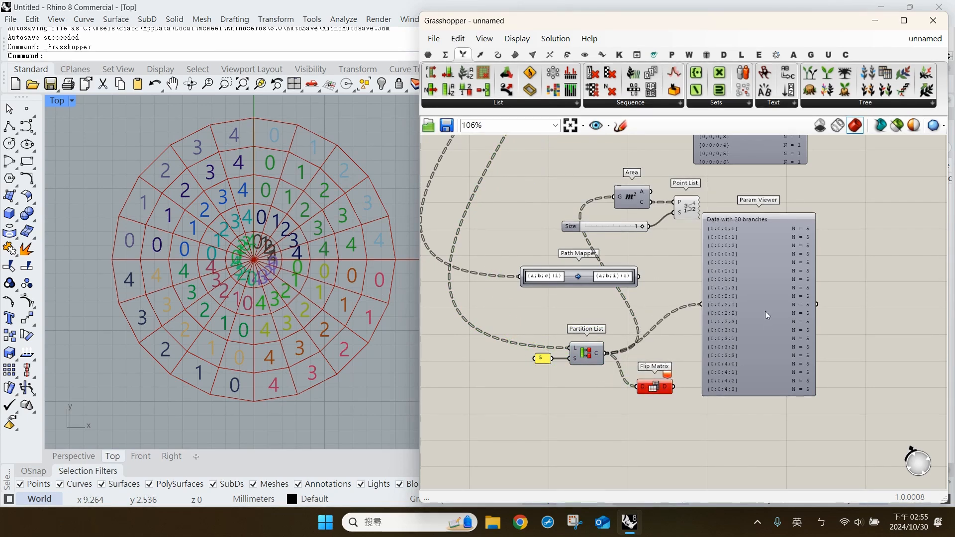
# Mark the branch path indices in the Param Viewer with the markup pen and discard the marks
pyautogui.scroll(2, 765, 312)
pyautogui.click(620, 125)
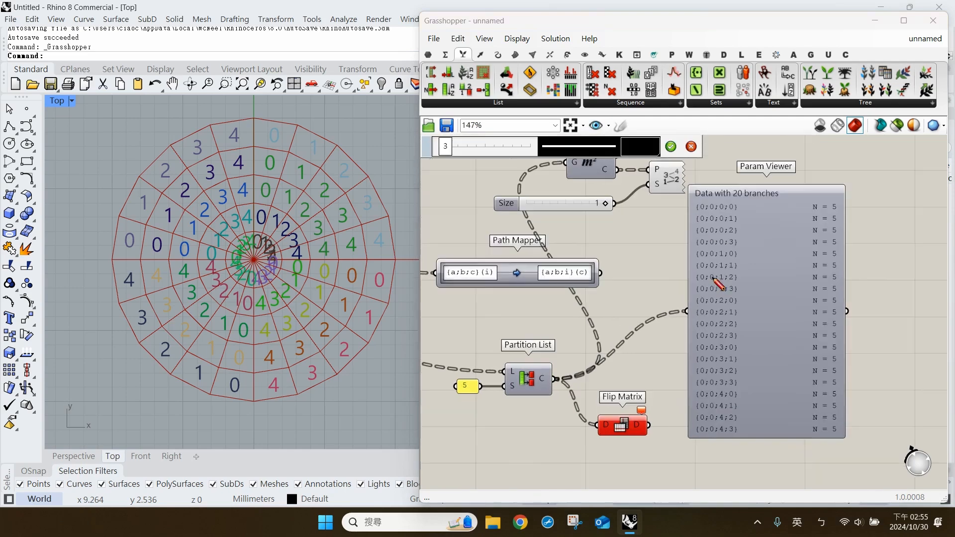
pyautogui.moveTo(723, 249)
pyautogui.mouseDown()
pyautogui.moveTo(724, 204)
pyautogui.moveTo(714, 300)
pyautogui.mouseUp()
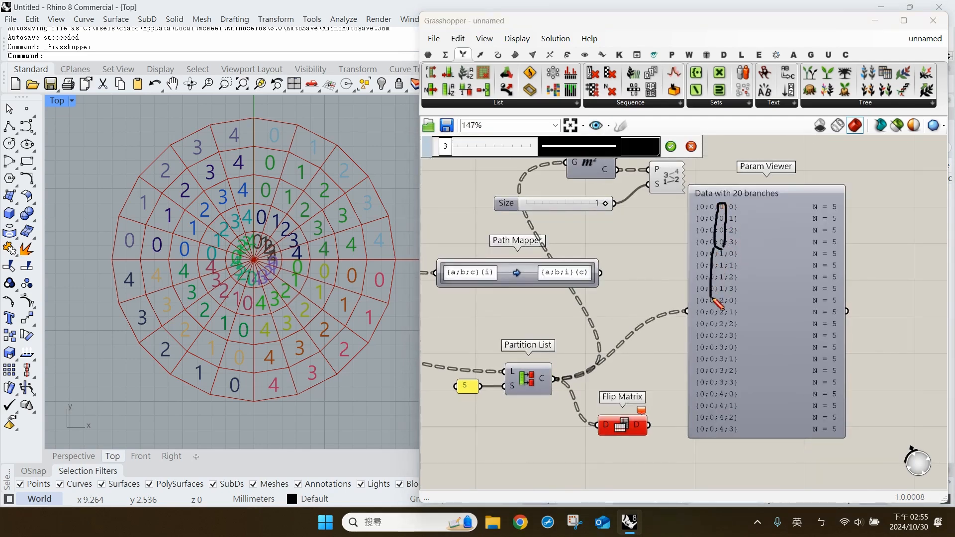
pyautogui.press('Escape')
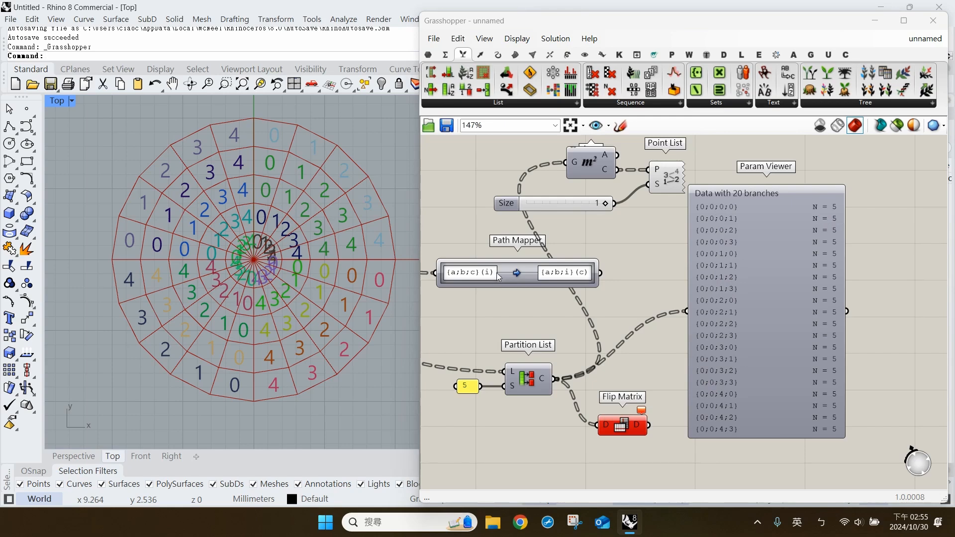
# Copy the {a;b;i}(c) Path Mapper to the space below Flip Matrix
pyautogui.moveTo(496, 273); pyautogui.dragTo(532, 267, button='right')
pyautogui.click(532, 263)
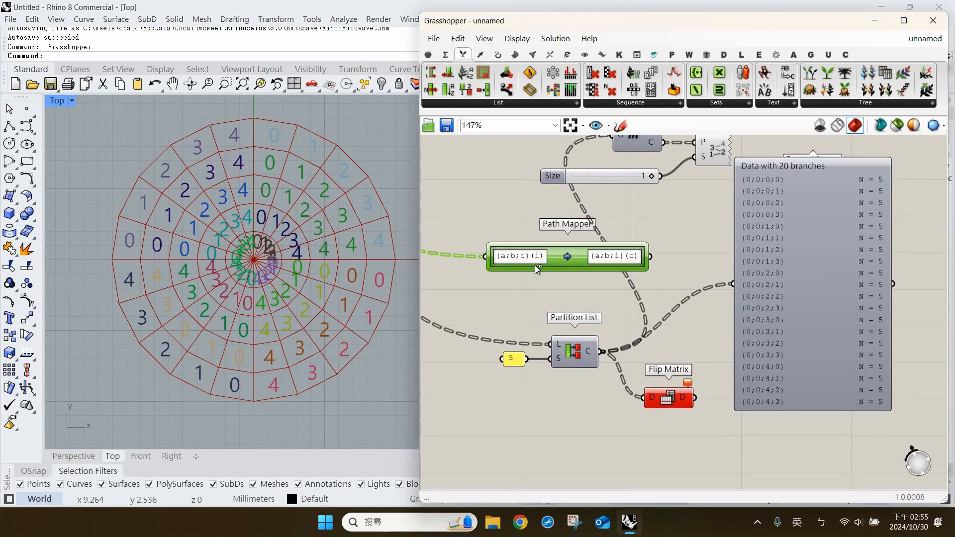
pyautogui.keyDown('alt'); pyautogui.moveTo(535, 265); pyautogui.dragTo(670, 459); pyautogui.keyUp('alt')
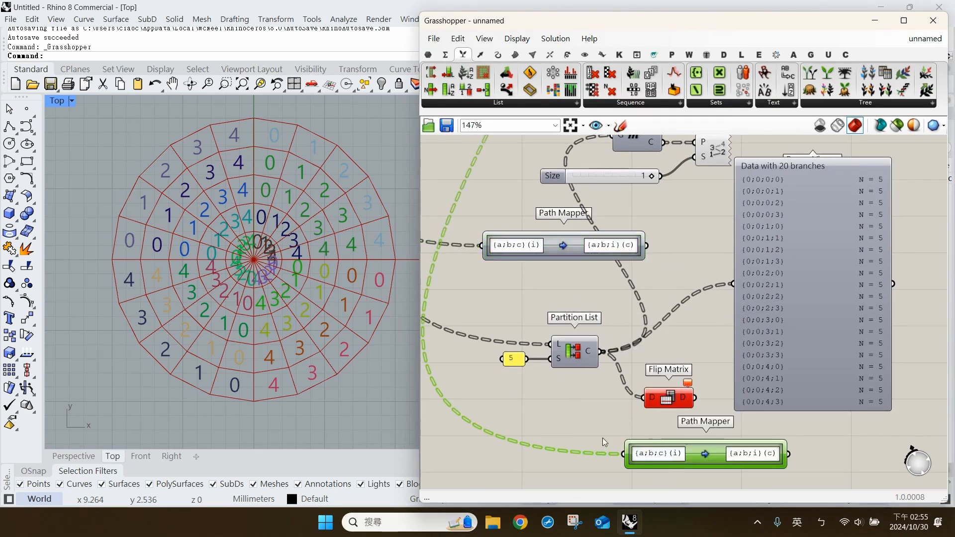
pyautogui.moveTo(602, 438); pyautogui.dragTo(554, 360, button='right')
pyautogui.click(544, 321)
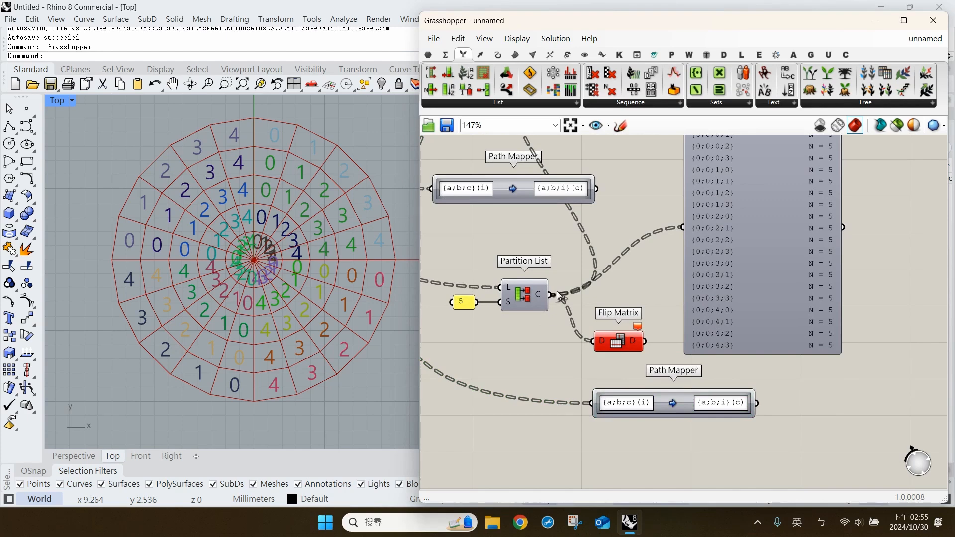
# Change the copied Path Mapper's source expression to {a;b;c;d}(i) and its target expression to {a;b;c;i}(d)
pyautogui.doubleClick(641, 409)
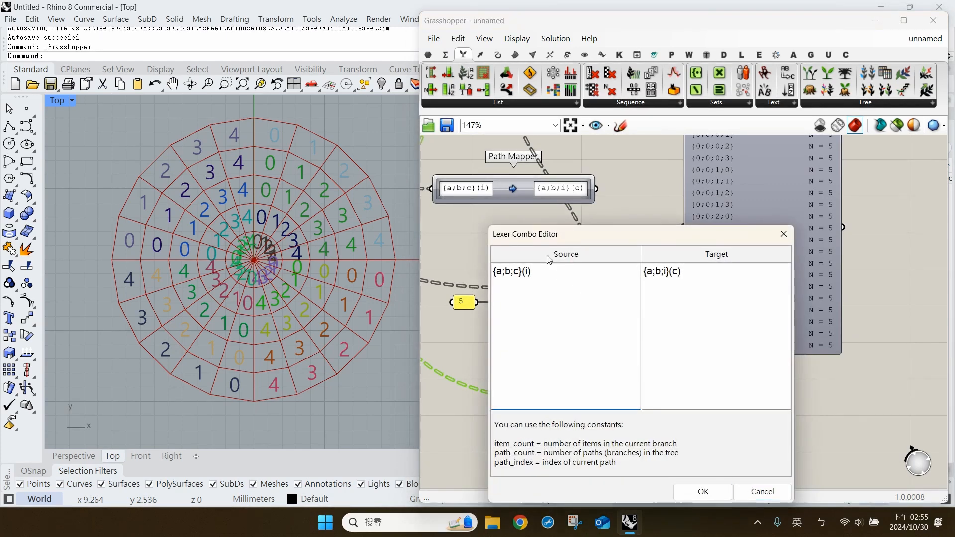
pyautogui.click(515, 279)
pyautogui.write(';d')
pyautogui.click(670, 275)
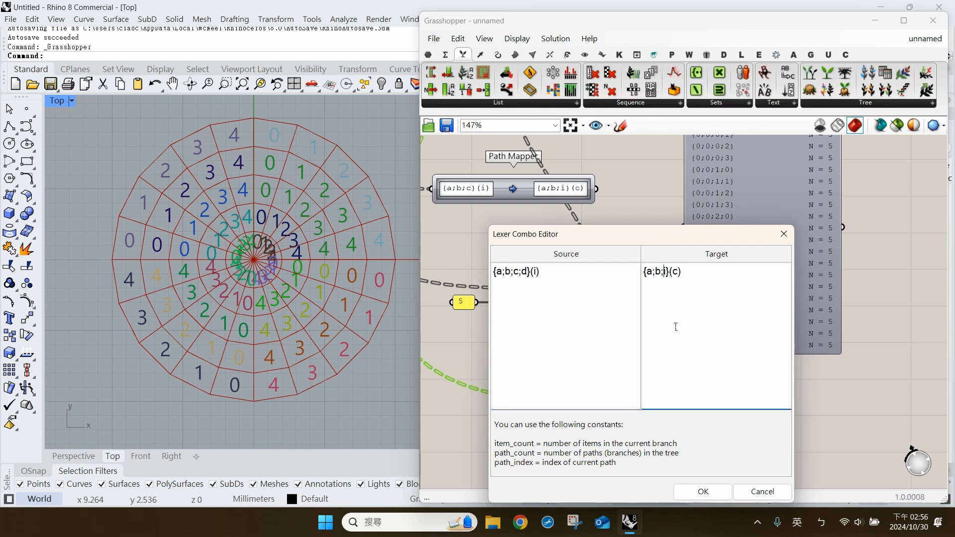
pyautogui.write('c;')
pyautogui.write('d')
pyautogui.doubleClick(525, 273)
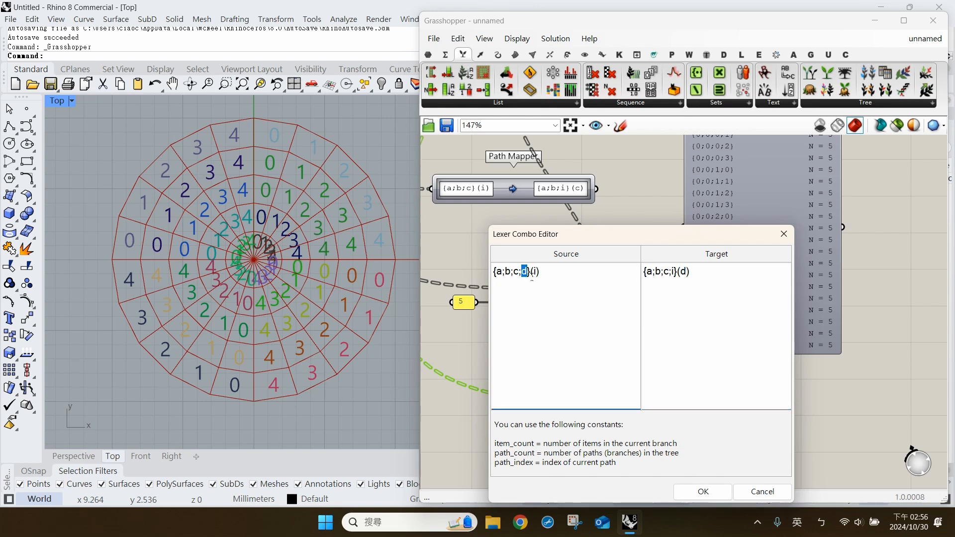
pyautogui.click(703, 491)
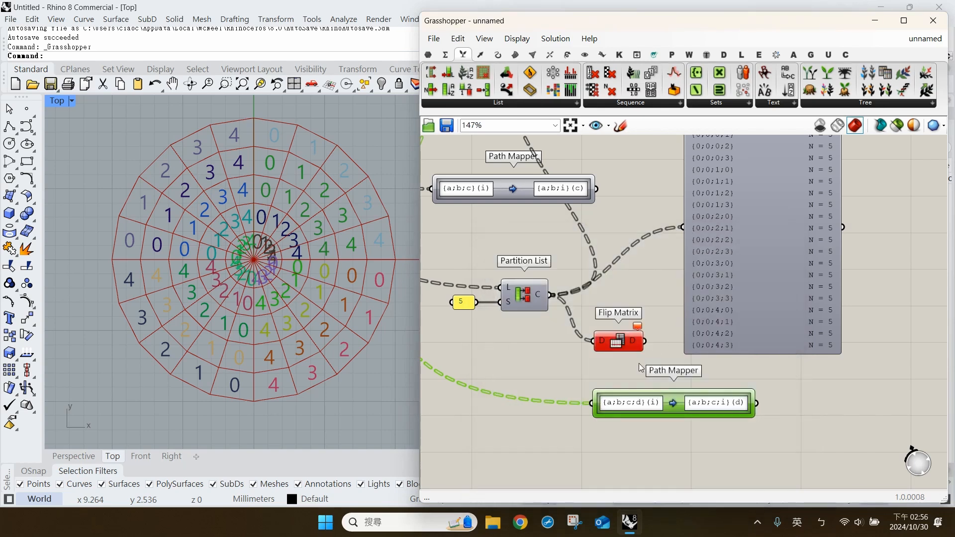
# Connect Partition List's output to the {a;b;c;i}(d) Path Mapper and the mapper's output to the Param Viewer
pyautogui.moveTo(650, 396); pyautogui.dragTo(663, 400)
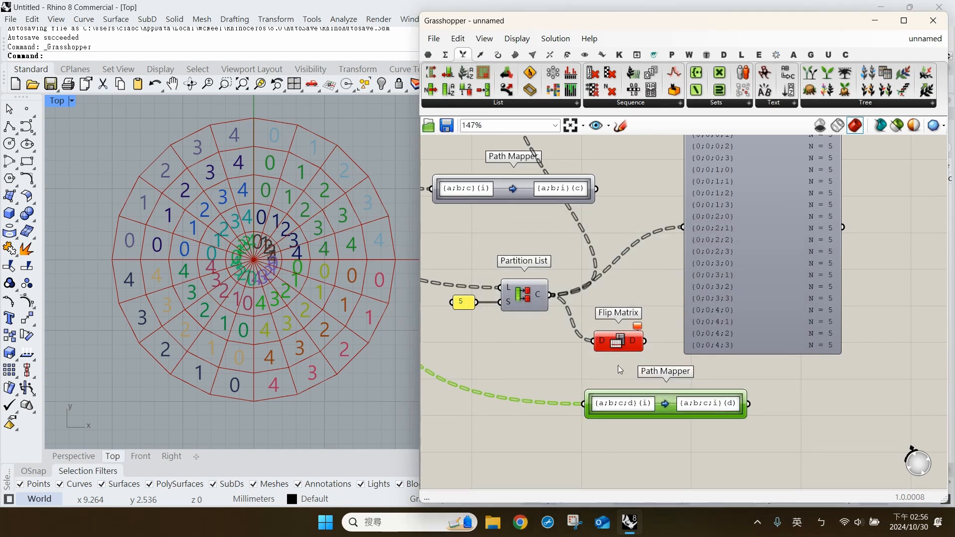
pyautogui.moveTo(551, 295); pyautogui.dragTo(572, 357)
pyautogui.moveTo(531, 291); pyautogui.dragTo(518, 287)
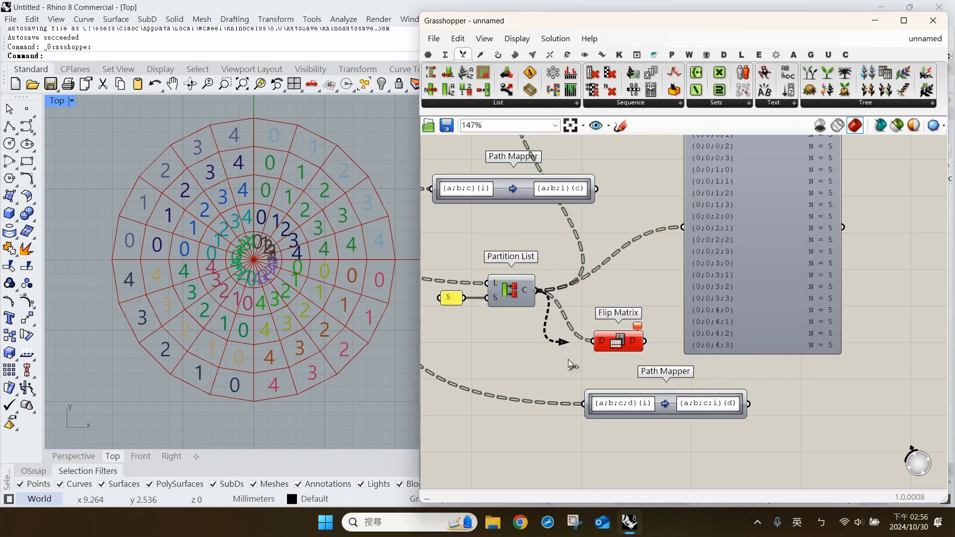
pyautogui.moveTo(569, 359); pyautogui.dragTo(584, 403)
pyautogui.click(637, 404)
pyautogui.moveTo(749, 404); pyautogui.dragTo(683, 227)
pyautogui.click(642, 277)
# Move the Param Viewer aside, feed it Partition List's output for comparison, and reconnect the {a;b;c;i}(d) Path Mapper to it
pyautogui.scroll(-1, 641, 277)
pyautogui.moveTo(694, 237); pyautogui.dragTo(673, 259, button='right')
pyautogui.moveTo(710, 238); pyautogui.dragTo(771, 277)
pyautogui.moveTo(535, 310); pyautogui.dragTo(720, 298)
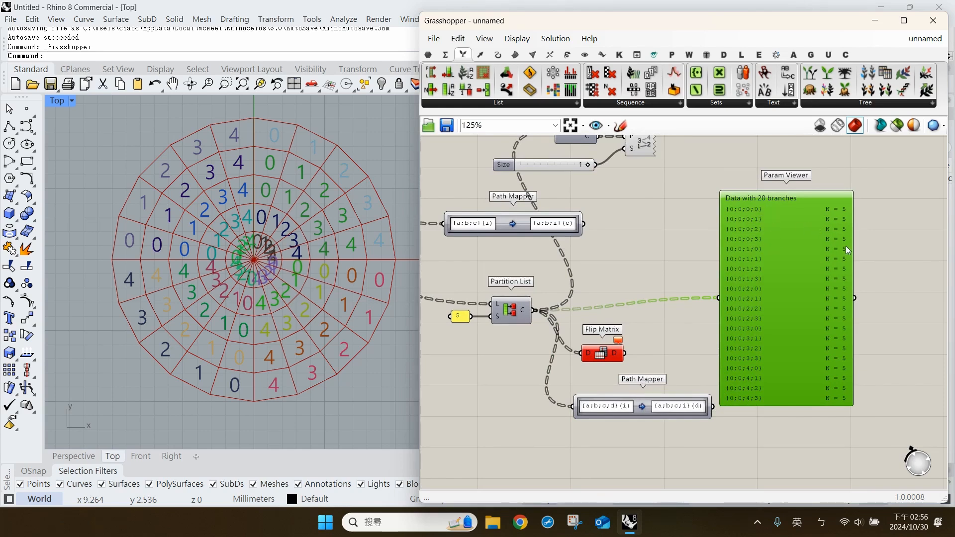
pyautogui.moveTo(722, 411); pyautogui.dragTo(718, 301)
pyautogui.click(632, 226)
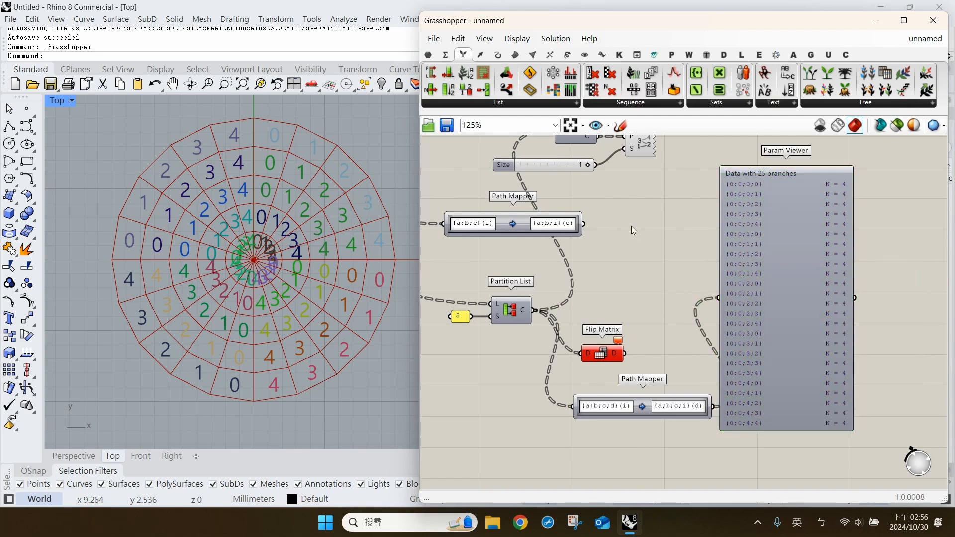
# Add a PolyLine component above Flip Matrix
pyautogui.moveTo(631, 226); pyautogui.dragTo(637, 234, button='right')
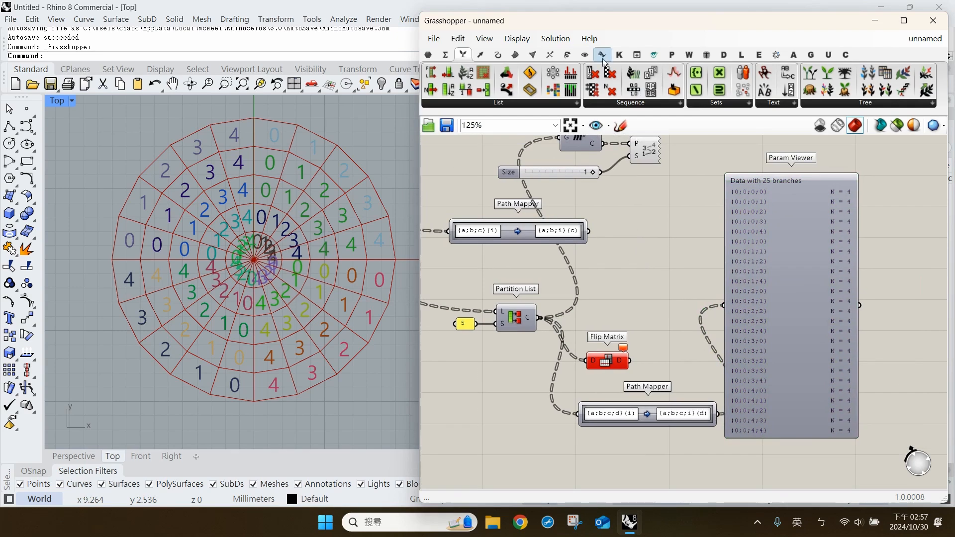
pyautogui.doubleClick(647, 270)
pyautogui.write('pol')
pyautogui.click(611, 113)
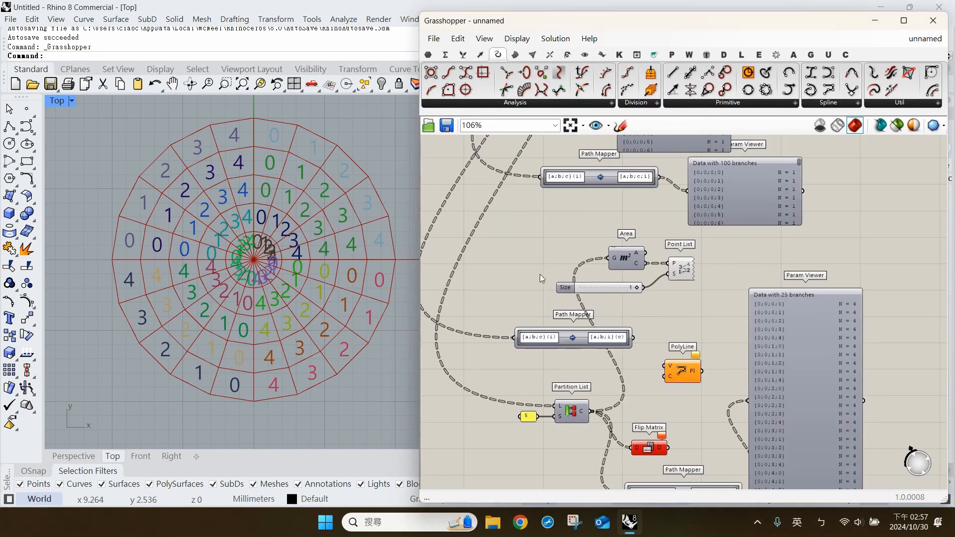
# Feed the original data tree into Area, connect its centroids to PolyLine's vertices, and preview the resulting polylines
pyautogui.moveTo(561, 294); pyautogui.dragTo(586, 474, button='right')
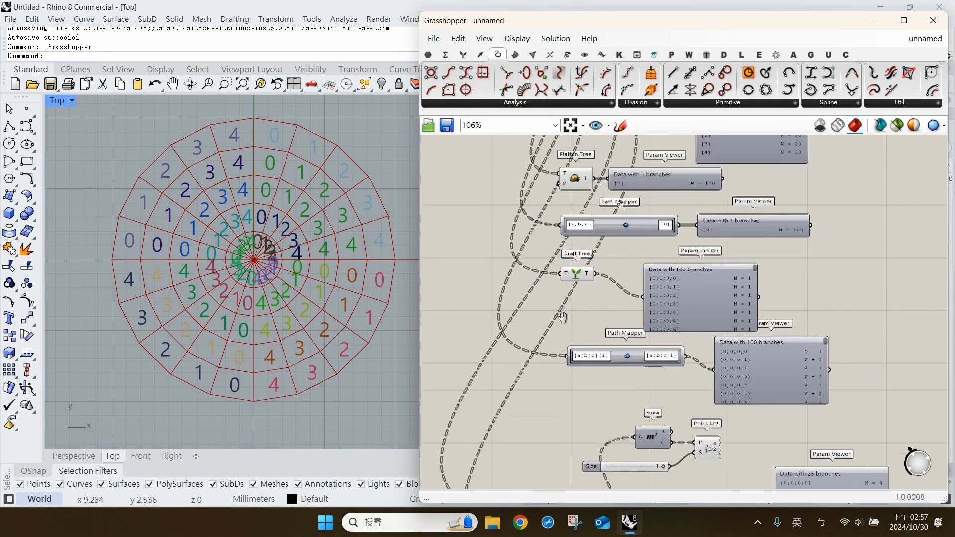
pyautogui.moveTo(542, 194); pyautogui.dragTo(535, 304, button='right')
pyautogui.moveTo(514, 179); pyautogui.dragTo(628, 377)
pyautogui.scroll(-4, 524, 180)
pyautogui.scroll(2, 590, 430)
pyautogui.scroll(3, 587, 397)
pyautogui.middleClick(644, 258)
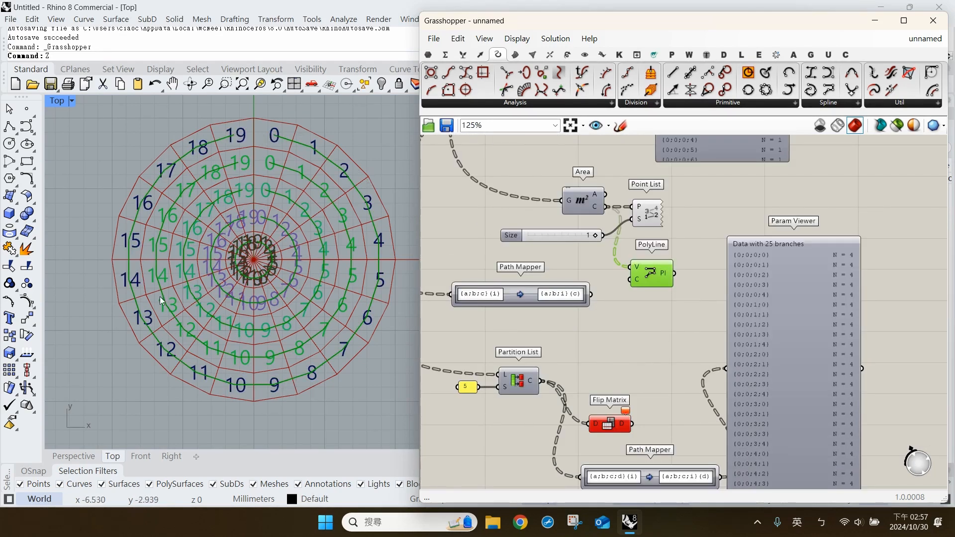
pyautogui.click(555, 429)
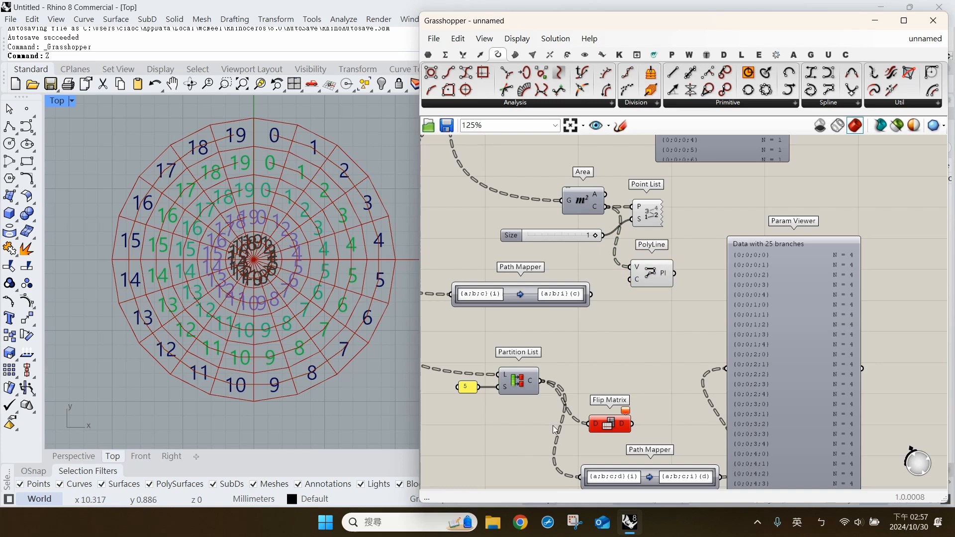
# Try feeding Partition List's output into Area and preview the resulting polylines
pyautogui.click(504, 377)
pyautogui.click(558, 364)
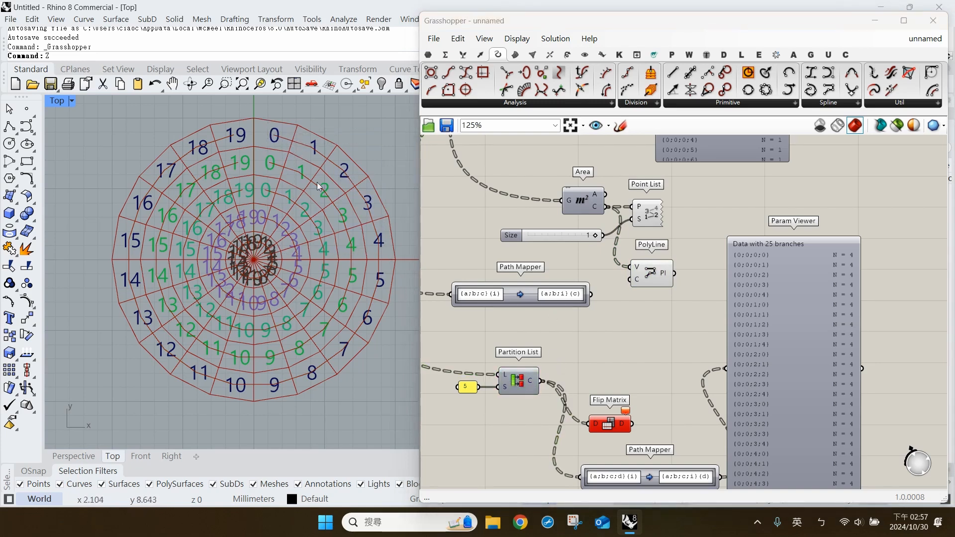
pyautogui.moveTo(542, 381); pyautogui.dragTo(561, 200)
pyautogui.click(651, 279)
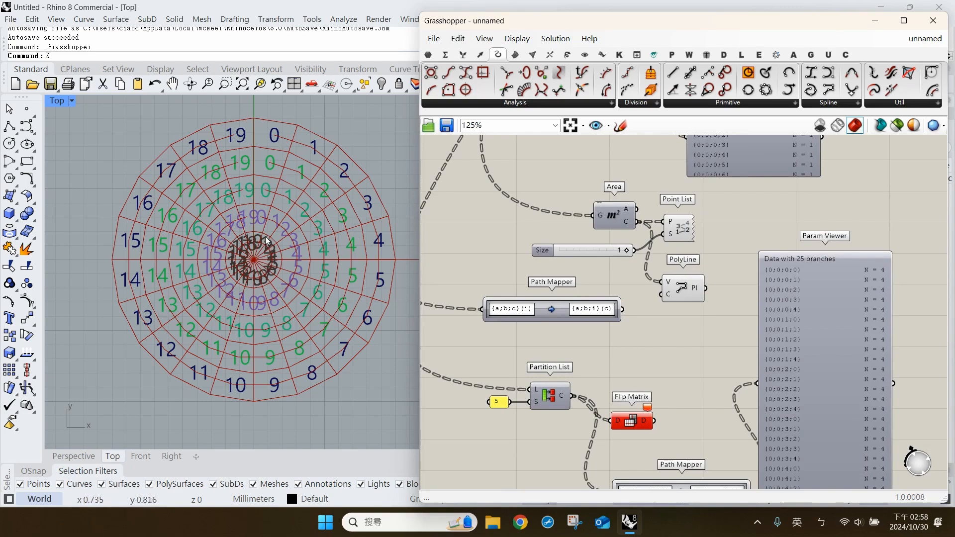
# Place Flip Matrix just above Area and feed it the original data tree
pyautogui.moveTo(633, 427); pyautogui.dragTo(567, 182)
pyautogui.moveTo(544, 213); pyautogui.dragTo(625, 444, button='right')
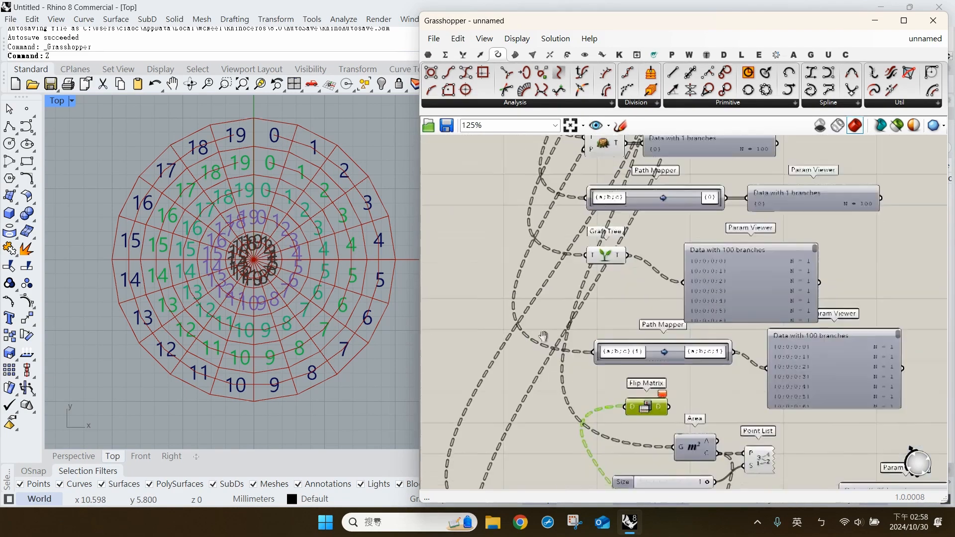
pyautogui.moveTo(509, 187); pyautogui.dragTo(516, 348, button='right')
pyautogui.moveTo(559, 222); pyautogui.dragTo(634, 377)
# Connect Flip Matrix's output to Area's geometry input and preview the resulting polylines
pyautogui.moveTo(654, 420); pyautogui.dragTo(605, 370, button='right')
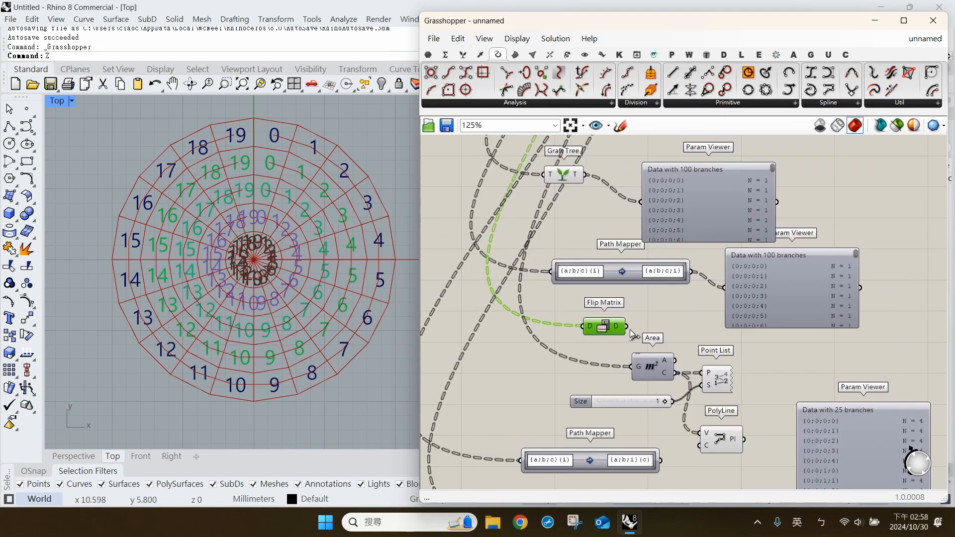
pyautogui.moveTo(626, 327); pyautogui.dragTo(632, 368)
pyautogui.moveTo(689, 410); pyautogui.dragTo(671, 320, button='right')
pyautogui.click(696, 352)
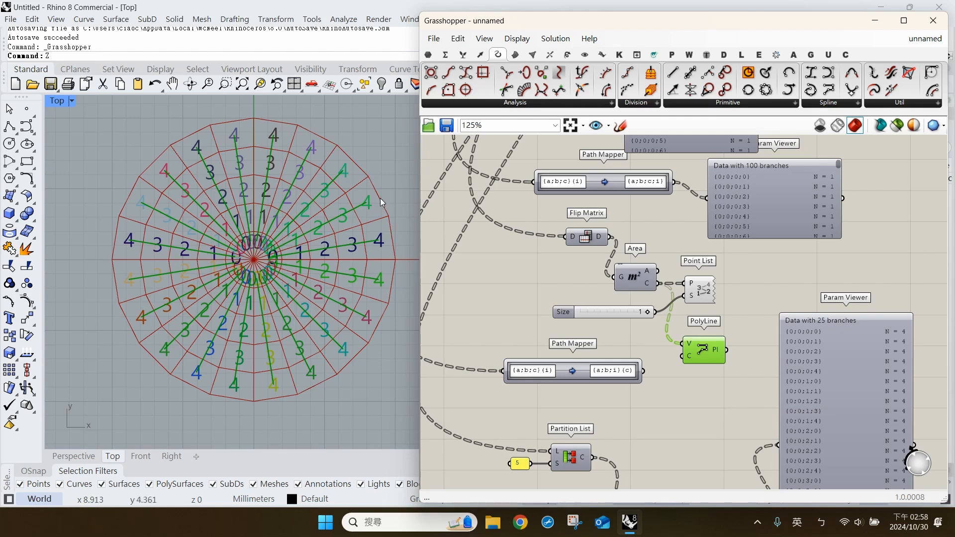
# Highlight Partition List, then undo the connection from Flip Matrix to Area
pyautogui.moveTo(613, 389); pyautogui.dragTo(604, 335, button='right')
pyautogui.click(574, 409)
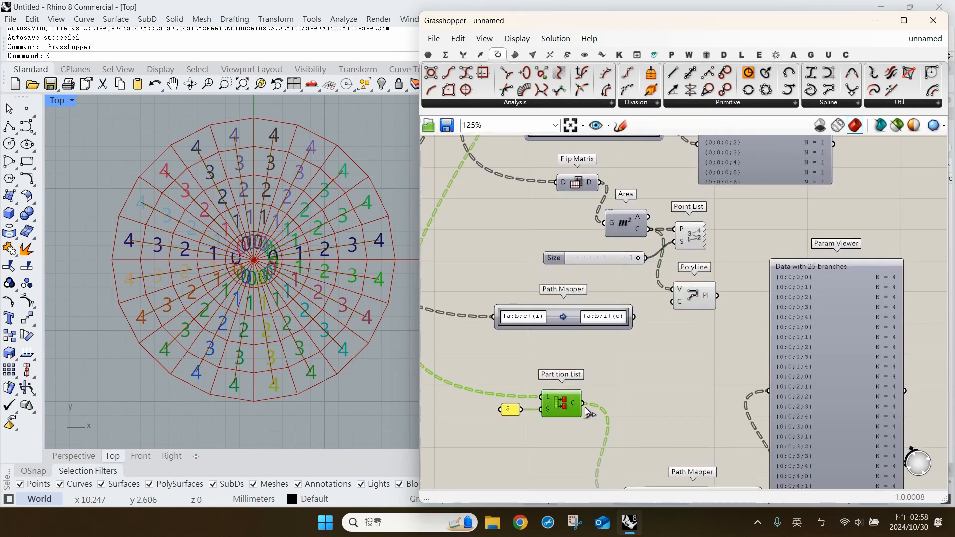
pyautogui.moveTo(539, 236); pyautogui.dragTo(560, 327, button='right')
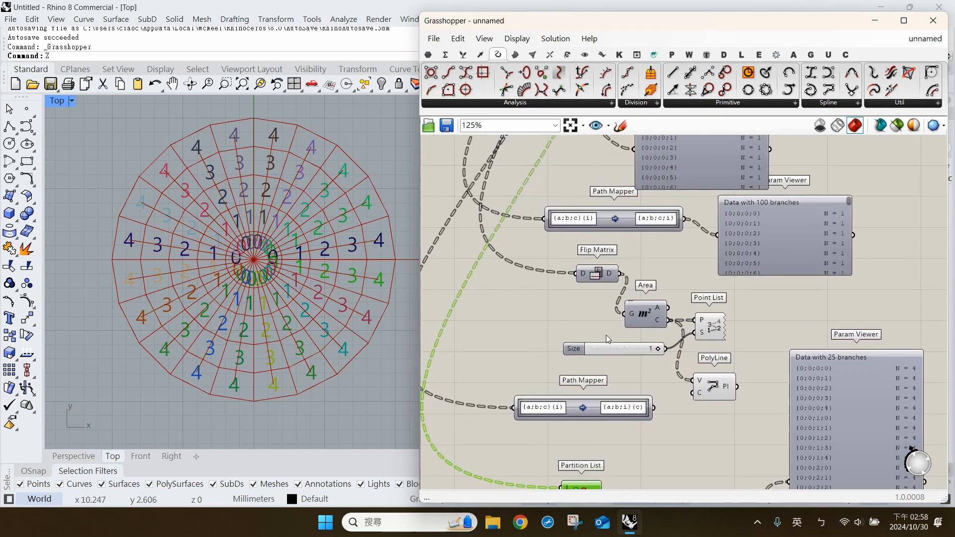
pyautogui.moveTo(686, 424); pyautogui.dragTo(675, 370, button='right')
pyautogui.click(674, 376)
pyautogui.hotkey('ctrl', 'z')
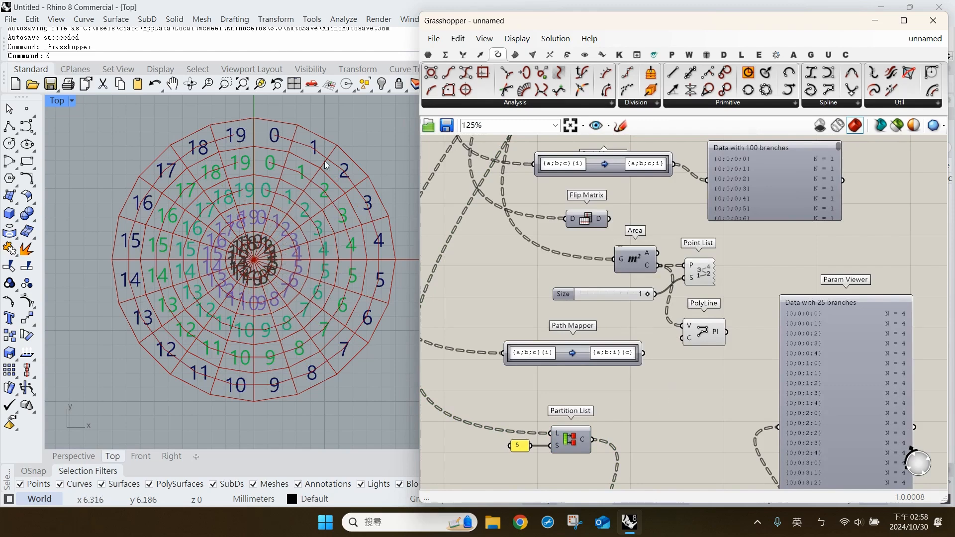
# Connect Partition List's output to Area's geometry input and preview the polylines through the partitioned groups
pyautogui.moveTo(602, 446); pyautogui.dragTo(617, 262)
pyautogui.click(700, 332)
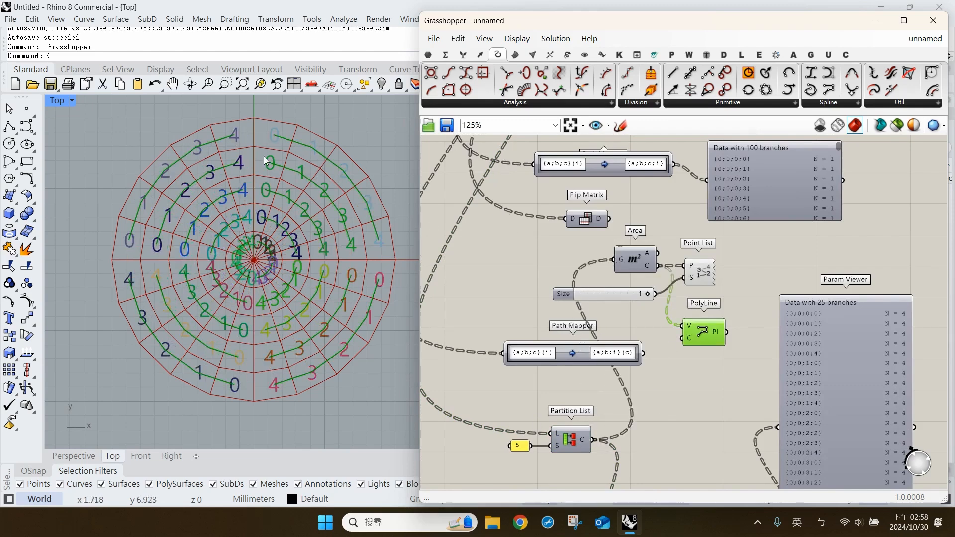
pyautogui.moveTo(698, 382); pyautogui.dragTo(667, 304, button='right')
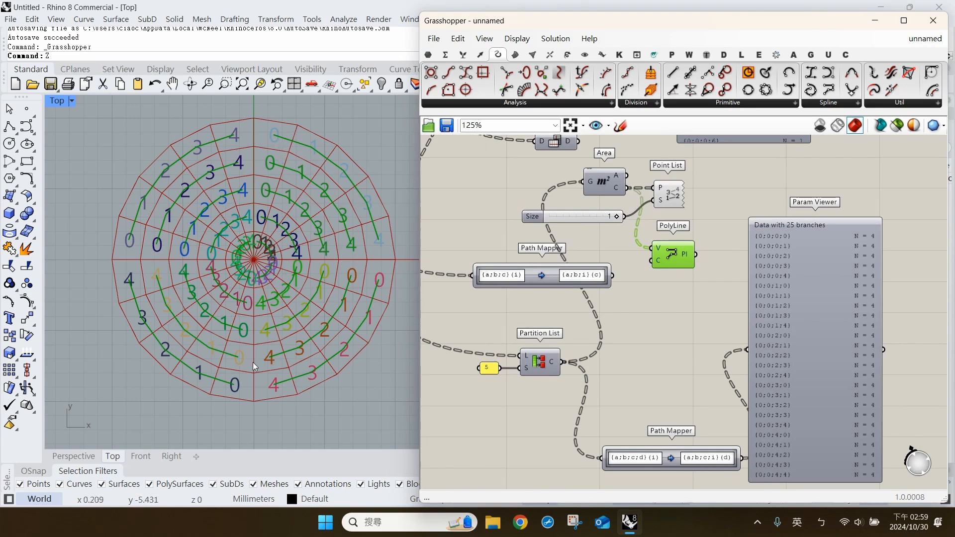
pyautogui.hotkey('ctrl', 'z')
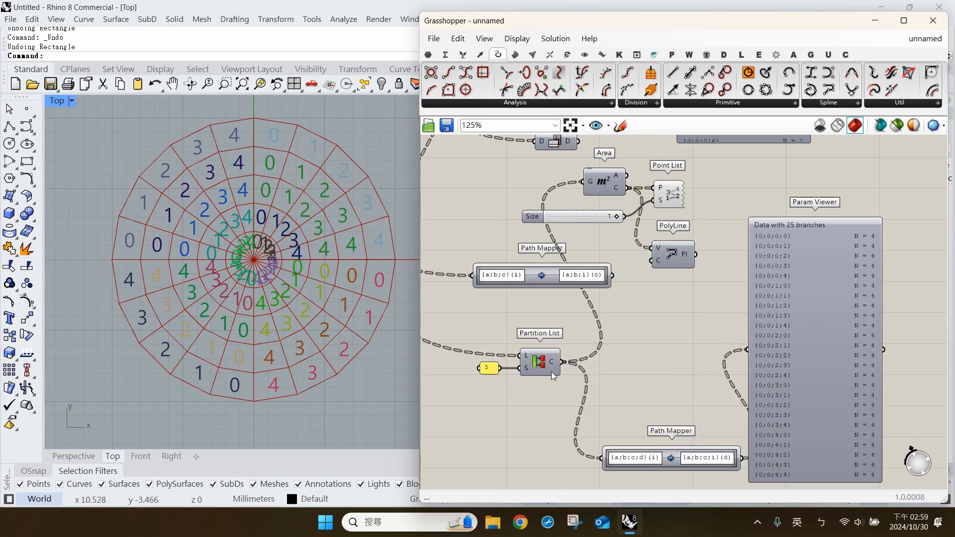
# Add a Split Tree component, feed its data input from Partition List, and simplify that input
pyautogui.doubleClick(651, 348)
pyautogui.write('spli')
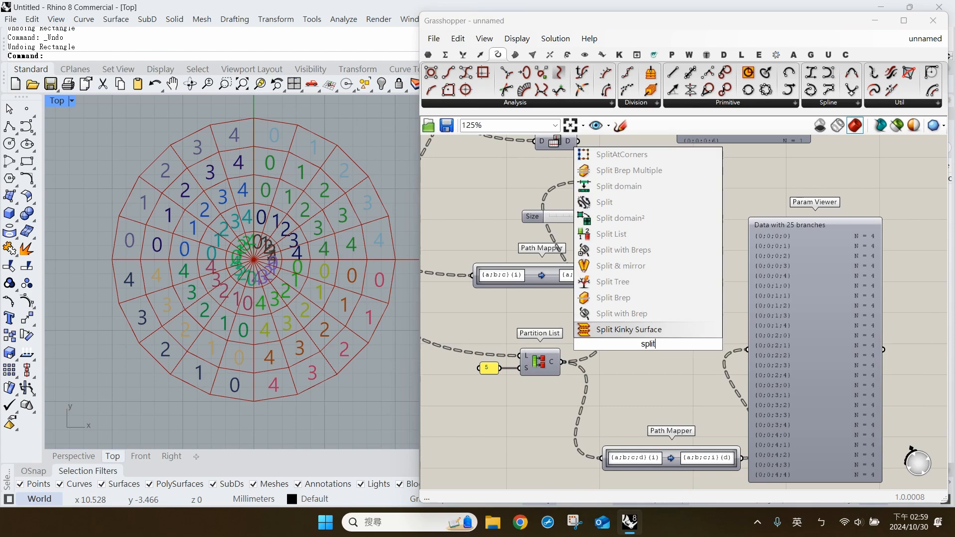
pyautogui.write('t')
pyautogui.click(642, 330)
pyautogui.moveTo(562, 361); pyautogui.dragTo(643, 367)
pyautogui.rightClick(628, 358)
pyautogui.click(657, 386)
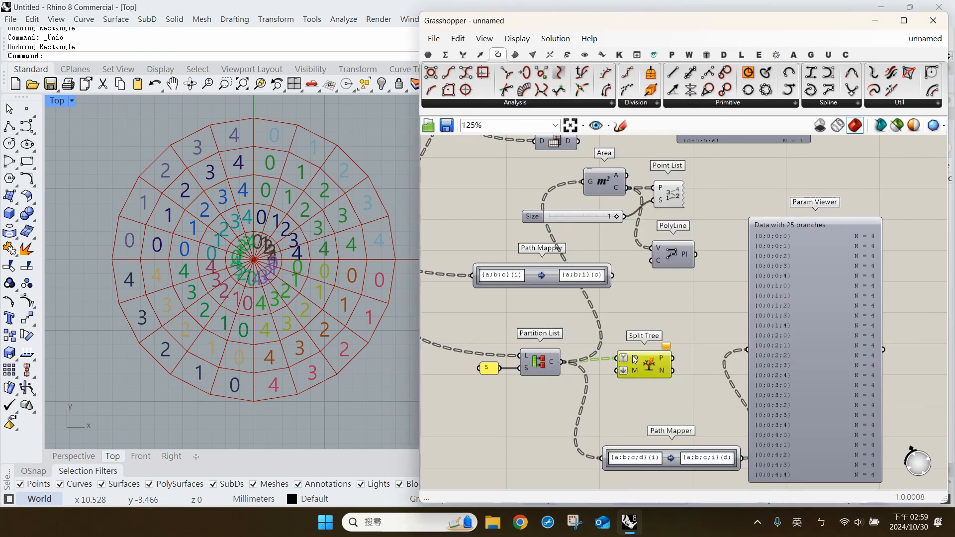
pyautogui.moveTo(635, 363)
# Create a {0;?} text panel, connect it to Split Tree's mask input, and preview the matching cells
pyautogui.doubleClick(617, 396)
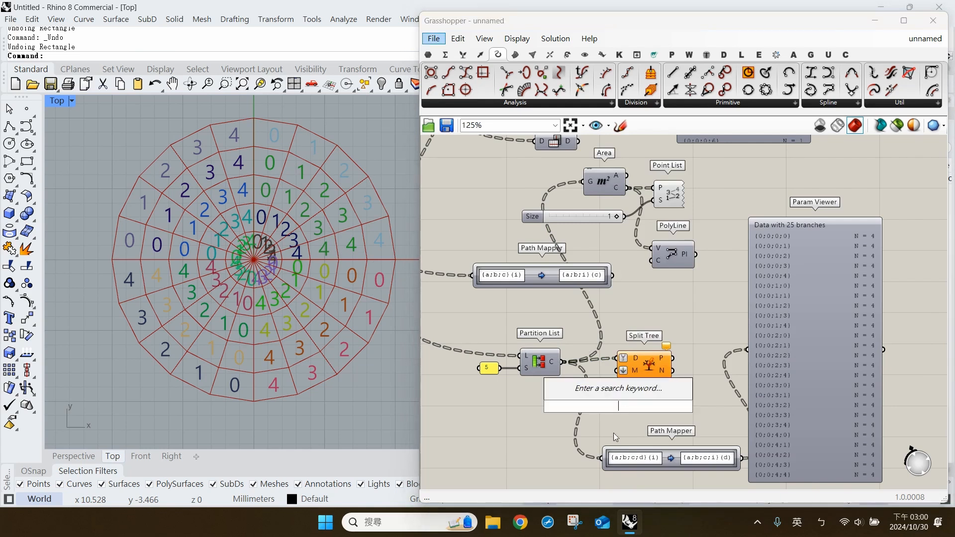
pyautogui.press('Escape')
pyautogui.doubleClick(612, 415)
pyautogui.write('"{0;?')
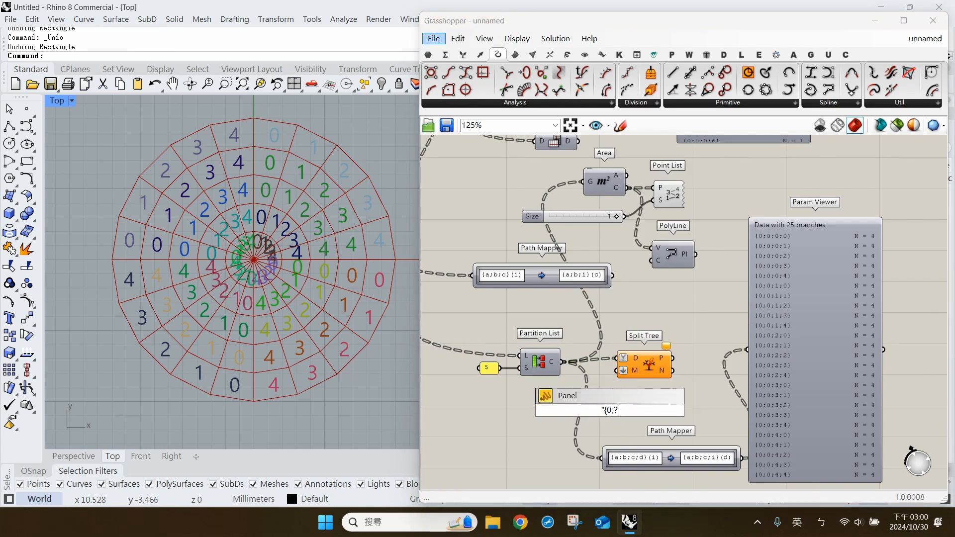
pyautogui.write('}')
pyautogui.press('Return')
pyautogui.moveTo(624, 372); pyautogui.dragTo(628, 411)
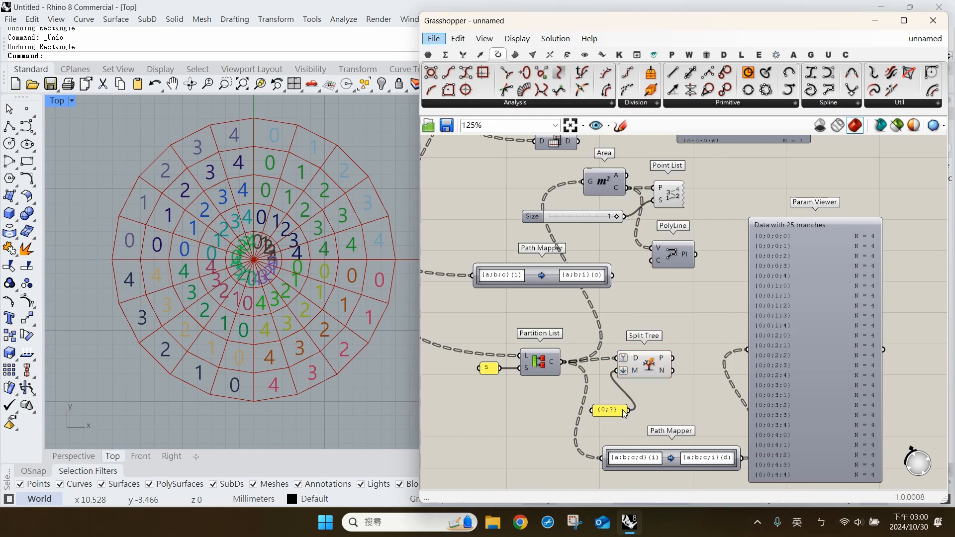
pyautogui.click(633, 375)
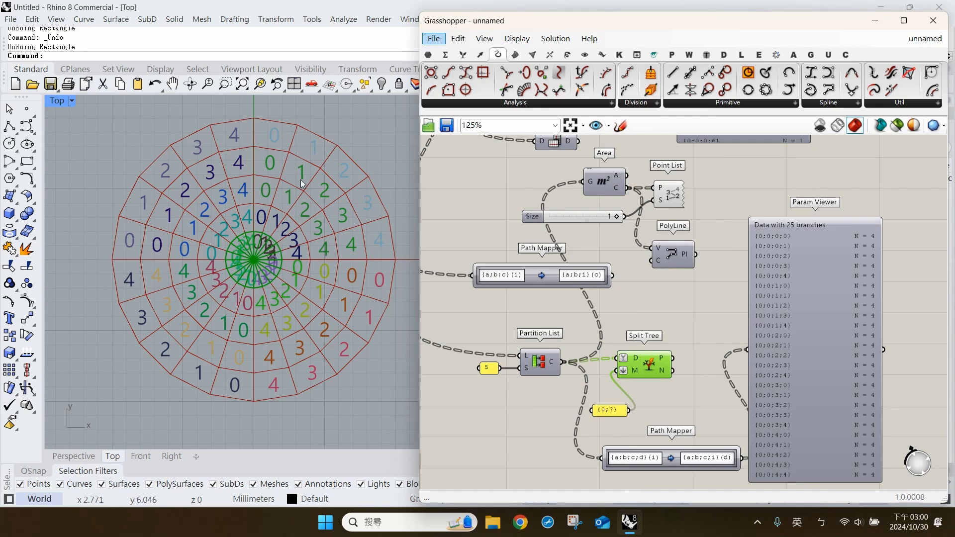
# Change the mask panel's text to {4;?}
pyautogui.doubleClick(606, 411)
pyautogui.click(517, 309)
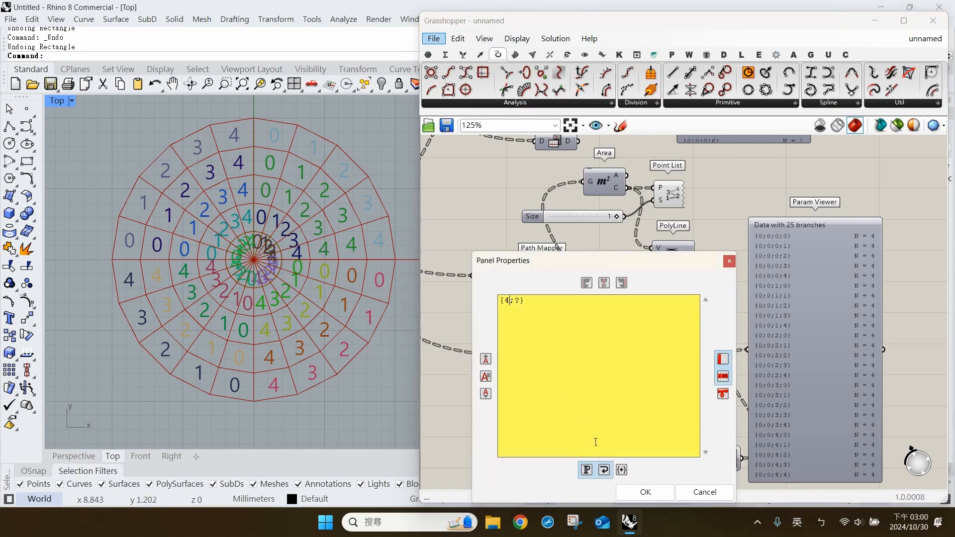
pyautogui.click(646, 492)
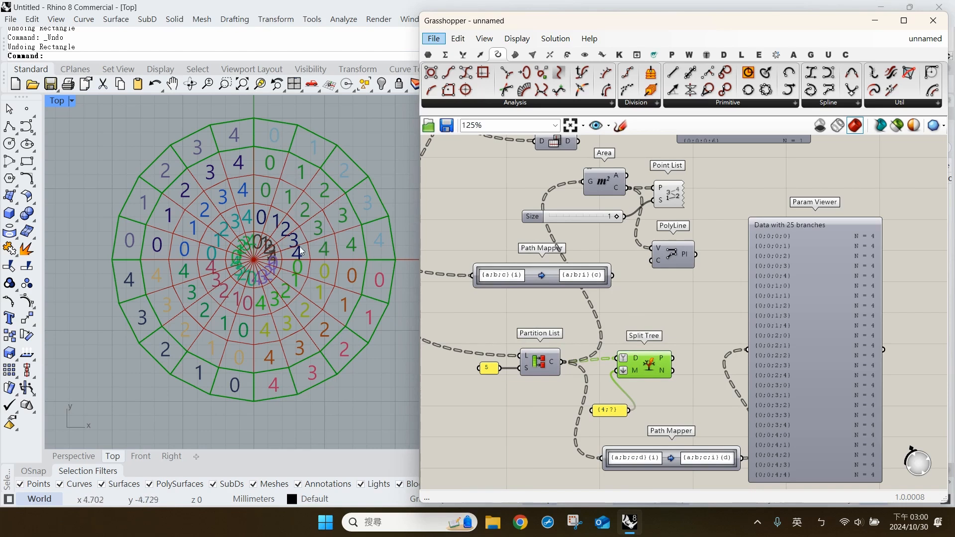
# In the Rhino viewport, draw rectangles around the four cells numbered 0 in the outermost ring
pyautogui.click(27, 161)
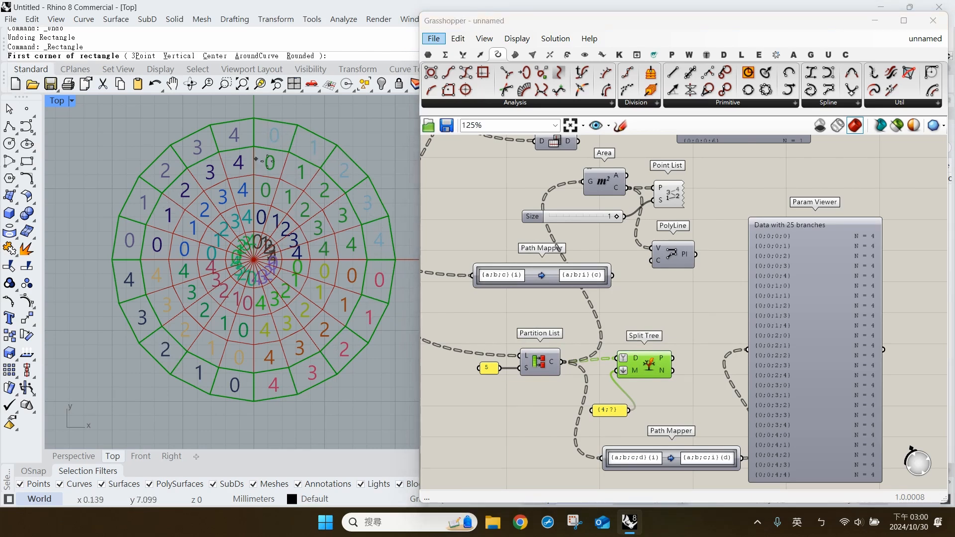
pyautogui.click(269, 120)
pyautogui.click(281, 147)
pyautogui.press('Return')
pyautogui.click(370, 264)
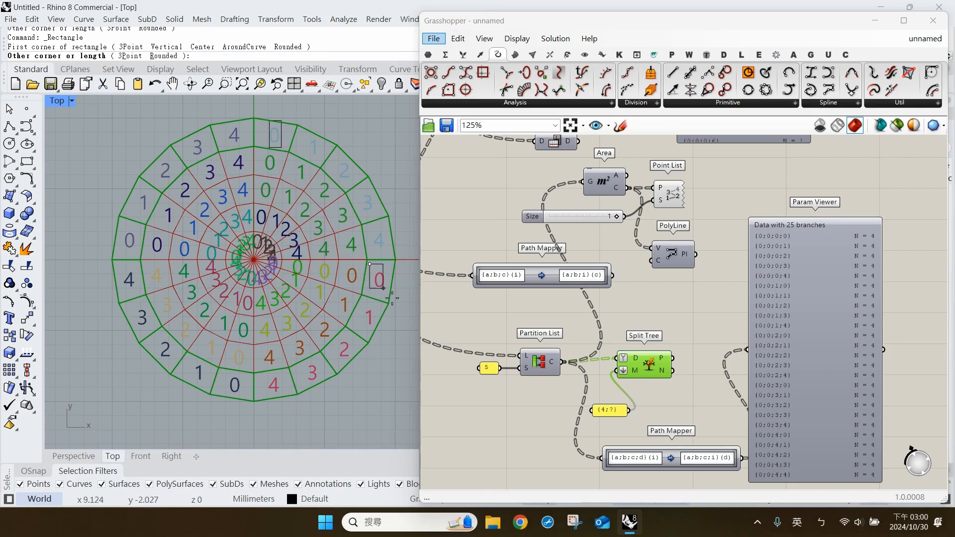
pyautogui.click(392, 299)
pyautogui.press('Return')
pyautogui.click(223, 367)
pyautogui.click(245, 403)
pyautogui.press('Return')
pyautogui.click(119, 214)
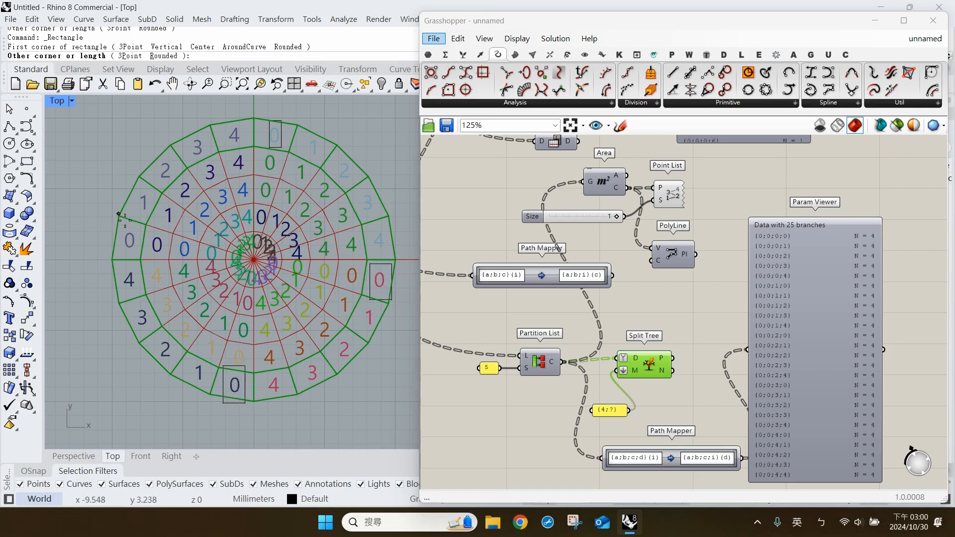
pyautogui.click(151, 257)
# Draw rectangles marking the four cells numbered 1 in the outermost ring
pyautogui.press('Return')
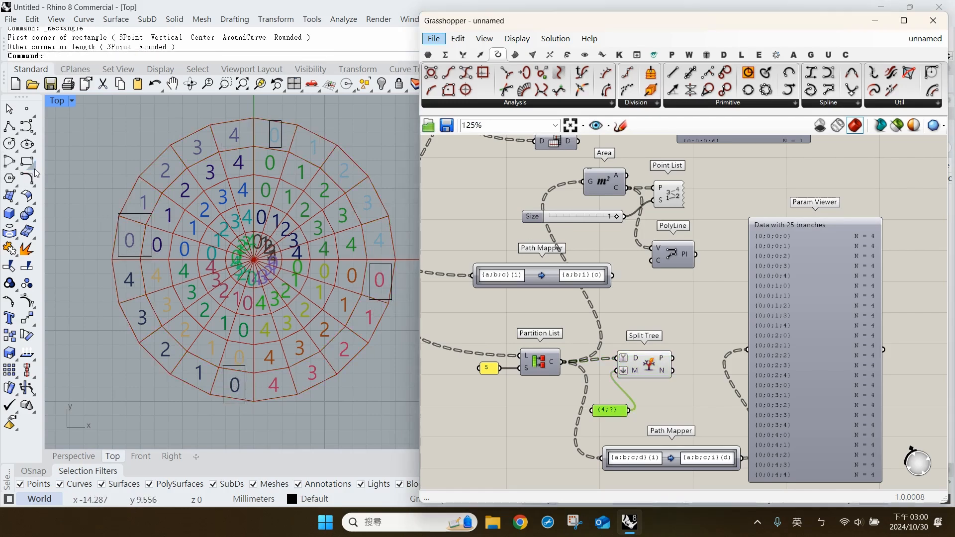
pyautogui.click(306, 129)
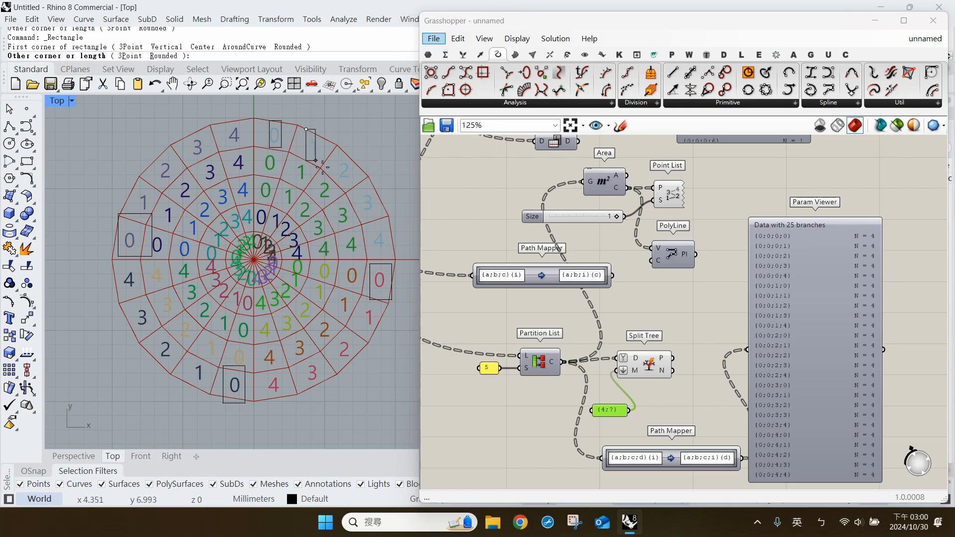
pyautogui.click(316, 160)
pyautogui.press('Return')
pyautogui.click(370, 300)
pyautogui.click(373, 330)
pyautogui.press('Return')
pyautogui.click(201, 391)
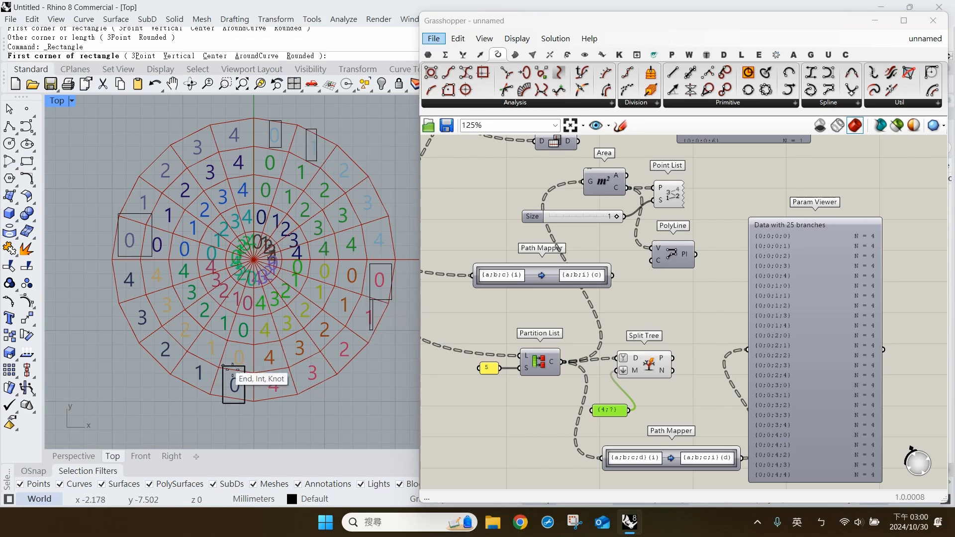
pyautogui.click(194, 357)
pyautogui.press('Return')
pyautogui.click(129, 188)
pyautogui.click(167, 219)
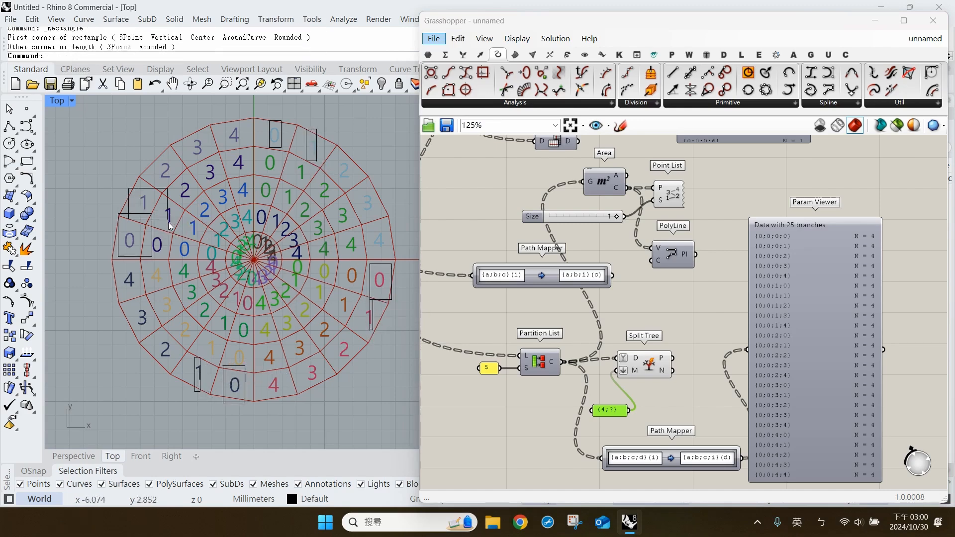
# Change the mask panel's text to {3;?} and preview the cells selected by Split Tree
pyautogui.doubleClick(612, 410)
pyautogui.click(521, 304)
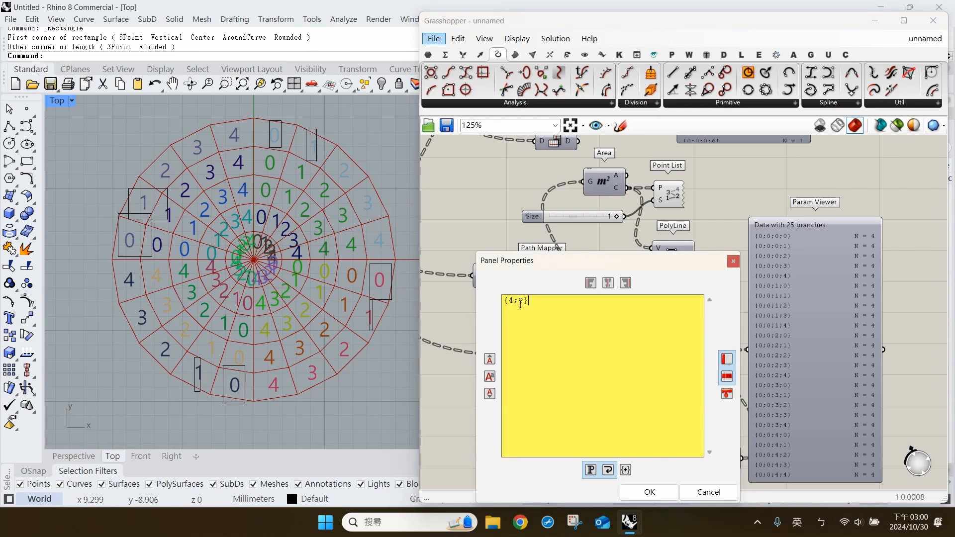
pyautogui.write('3')
pyautogui.click(650, 492)
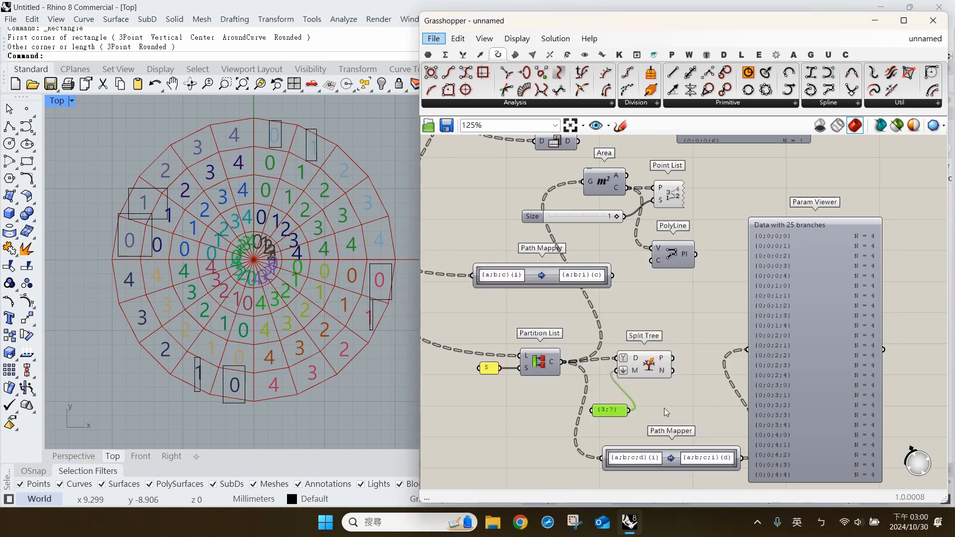
pyautogui.click(647, 363)
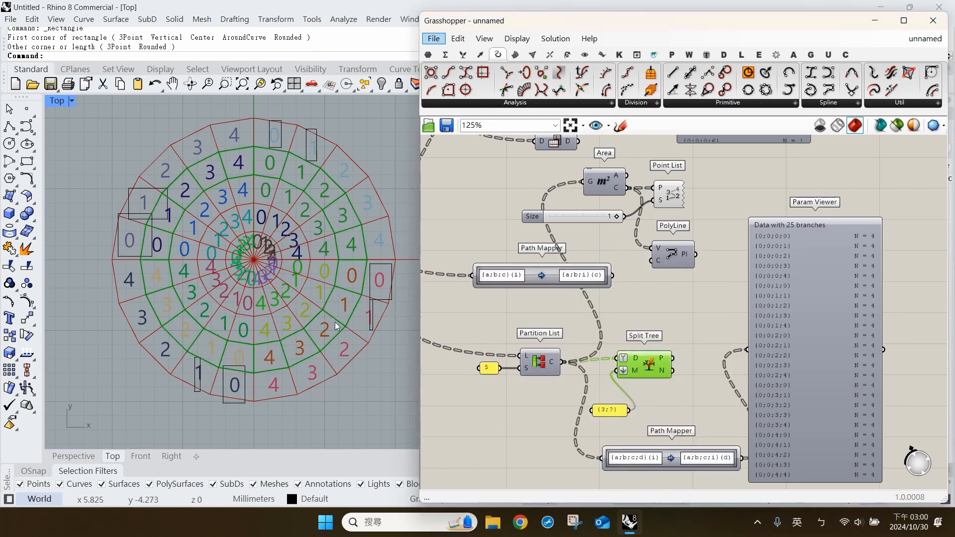
# Draw rectangles marking the cells numbered 0 and 1 in the second ring from the outside
pyautogui.rightClick(170, 208)
pyautogui.click(259, 150)
pyautogui.click(280, 182)
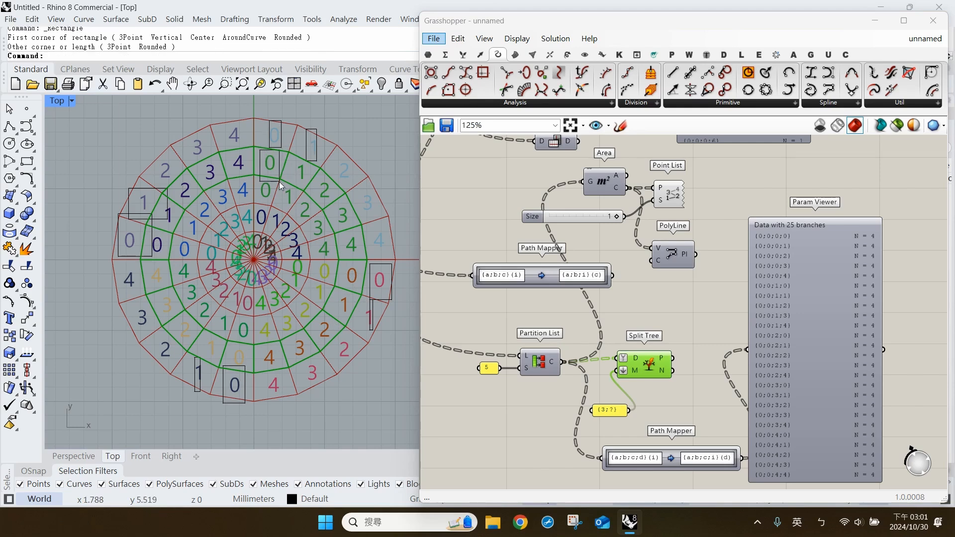
pyautogui.press('Return')
pyautogui.click(341, 260)
pyautogui.click(357, 284)
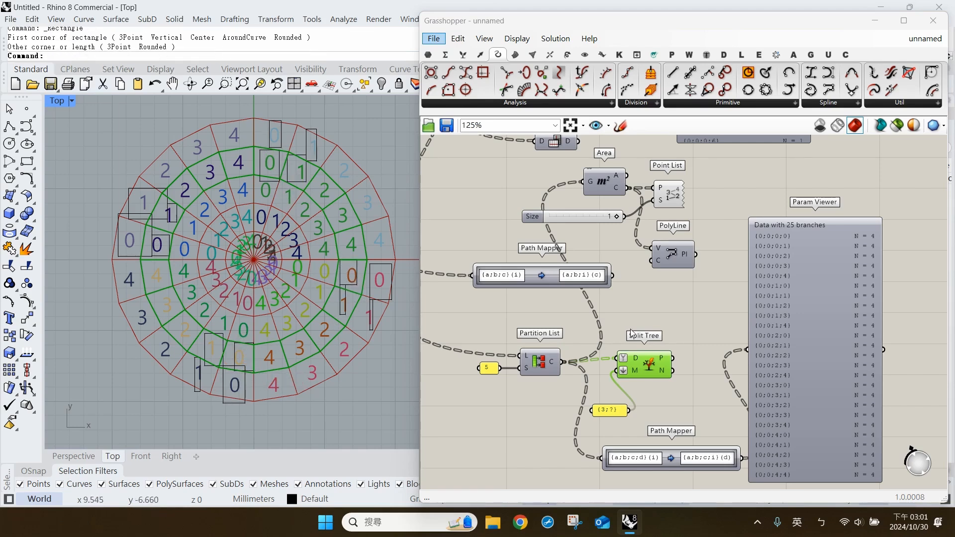
# Move the {a;b;c;d}(i) Path Mapper slightly closer to the mask panel
pyautogui.moveTo(654, 465); pyautogui.dragTo(639, 452)
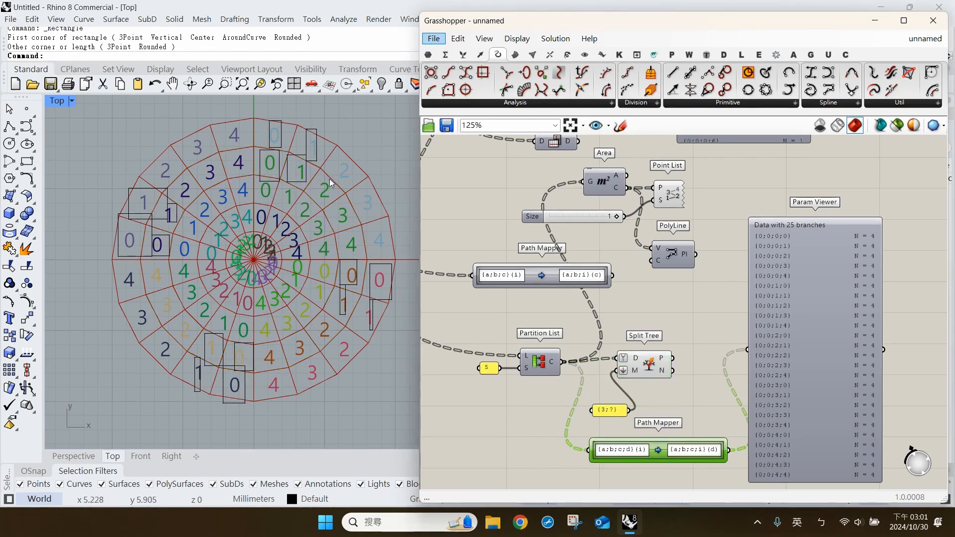
# Undo the rectangles drawn around the numbered cells in the two outer rings
pyautogui.click(330, 377)
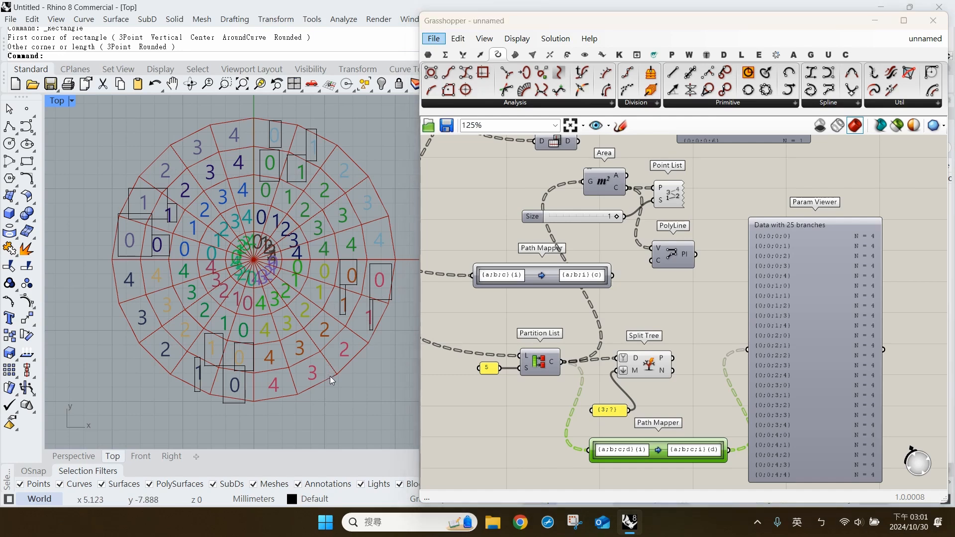
pyautogui.hotkey('ctrl', 'z')
pyautogui.hotkey('ctrl', 'z')
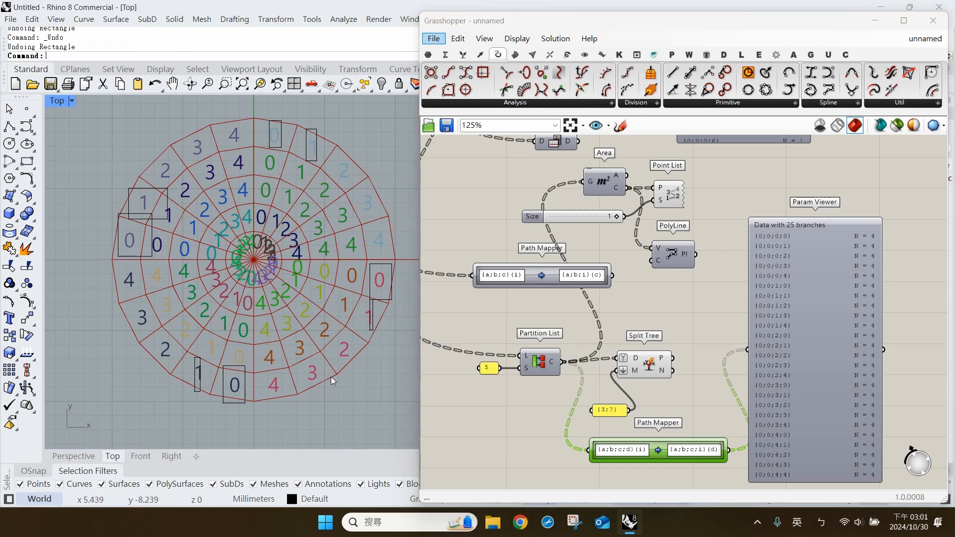
pyautogui.hotkey('ctrl', 'z')
pyautogui.hotkey('ctrl', 'z')
pyautogui.hotkey('ctrl', 'z')
pyautogui.hotkey('ctrl', 'z')
pyautogui.hotkey('ctrl', 'z')
pyautogui.hotkey('ctrl', 'z')
pyautogui.hotkey('ctrl', 'z')
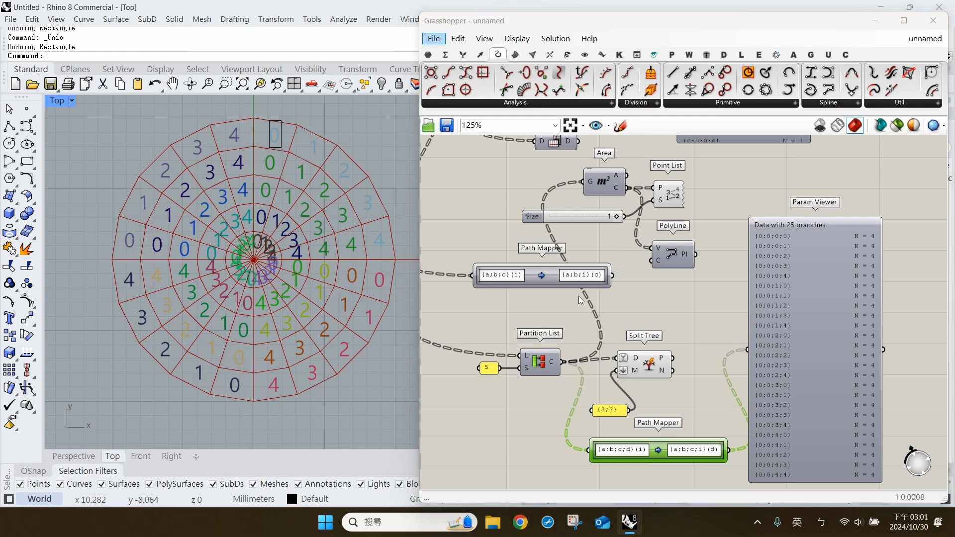
# Feed the {a;b;c;d}(i) Path Mapper's output into Area's geometry input and delete the leftover rectangle in the outermost ring
pyautogui.click(686, 405)
pyautogui.moveTo(686, 405); pyautogui.dragTo(681, 376, button='right')
pyautogui.click(694, 423)
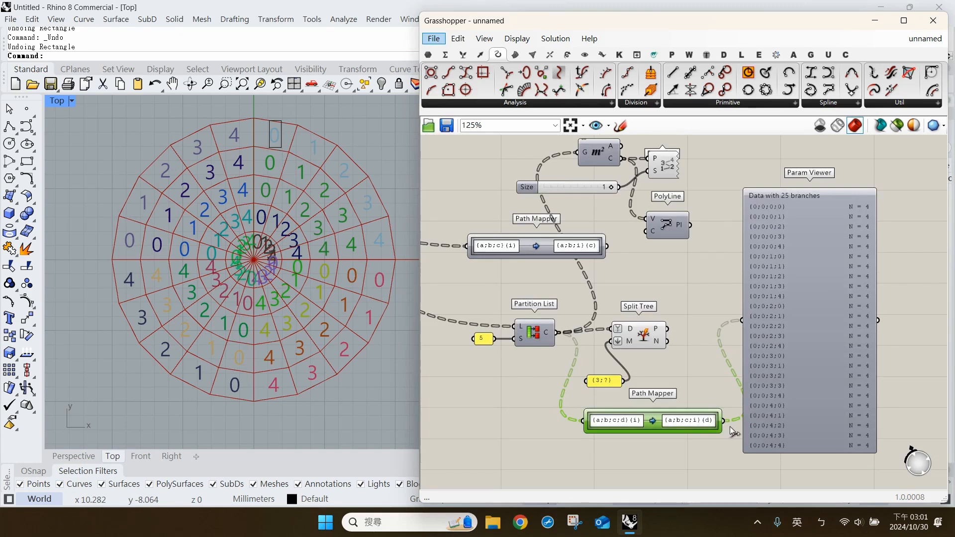
pyautogui.moveTo(716, 420); pyautogui.dragTo(582, 161)
pyautogui.click(721, 197)
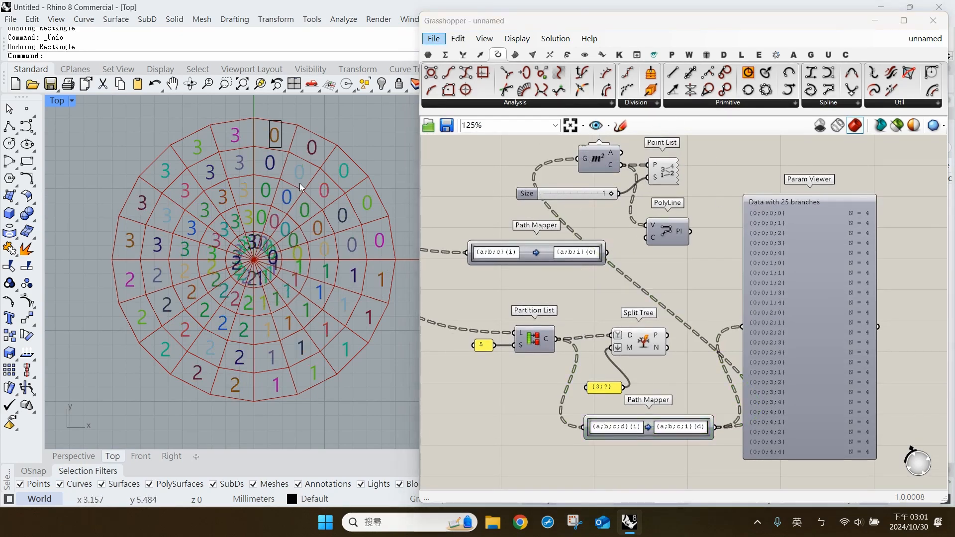
pyautogui.click(282, 142)
pyautogui.press('Delete')
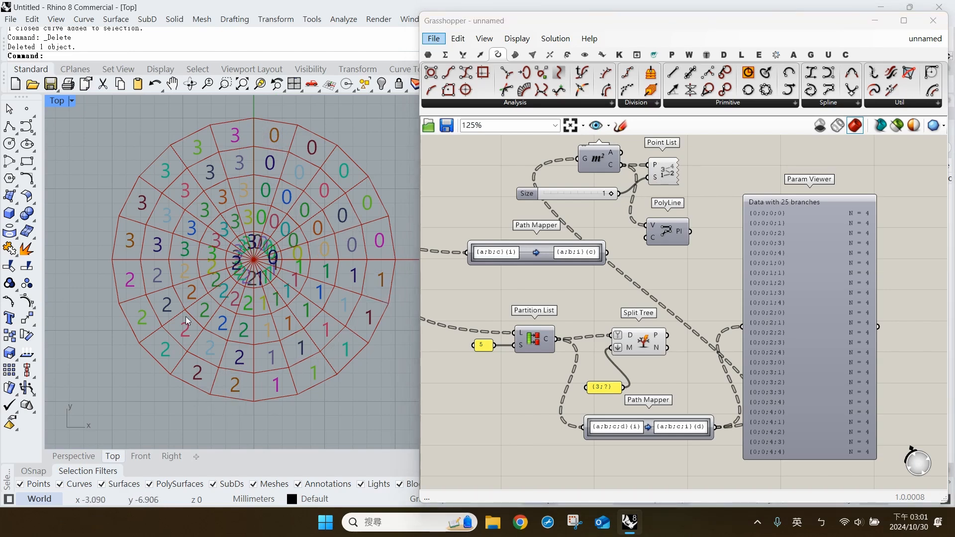
# Turn on the preview of PolyLine and turn off the preview of Point List
pyautogui.click(669, 231)
pyautogui.middleClick(671, 230)
pyautogui.click(694, 207)
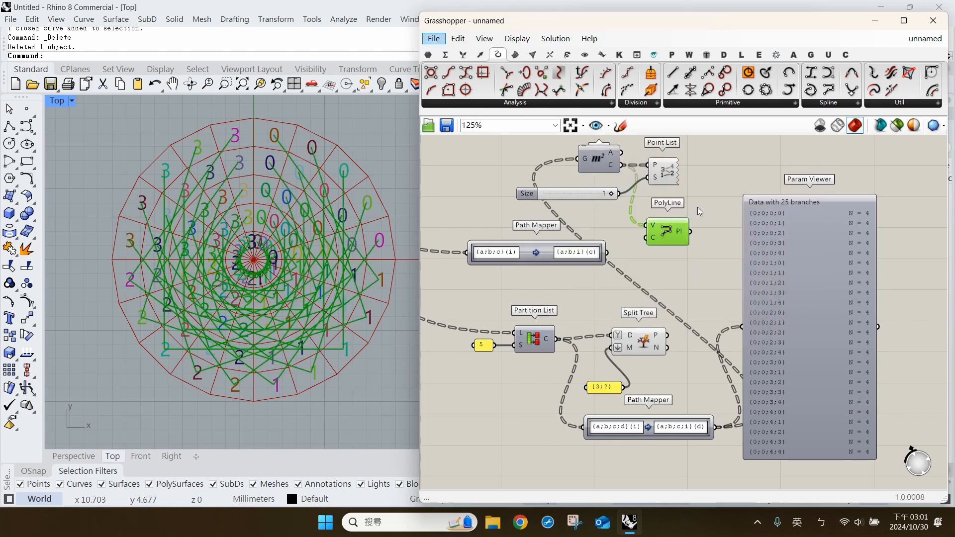
pyautogui.click(664, 178)
pyautogui.middleClick(664, 178)
pyautogui.click(690, 153)
pyautogui.click(709, 279)
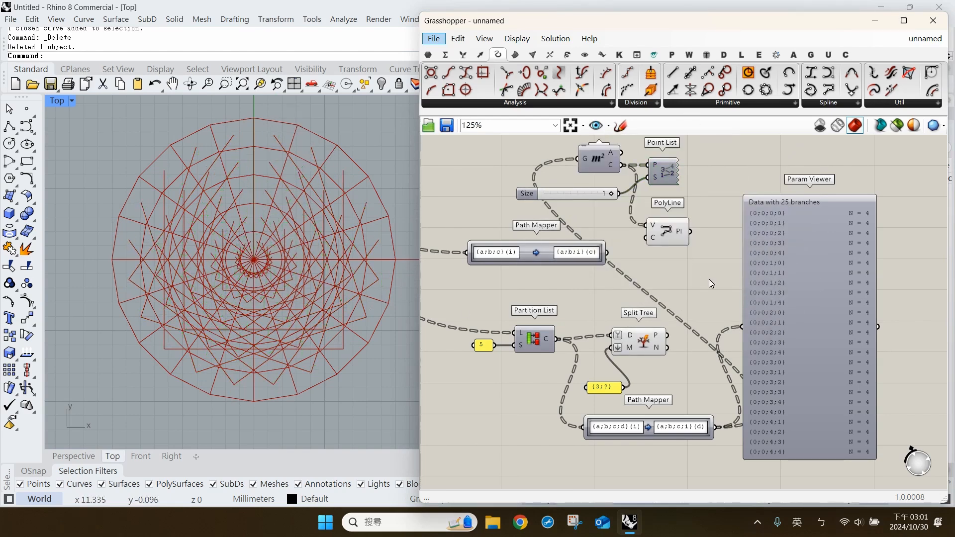
# Examine the {a;b;c;d}(i) Path Mapper's source and target expressions and the constants available for them
pyautogui.scroll(2, 709, 279)
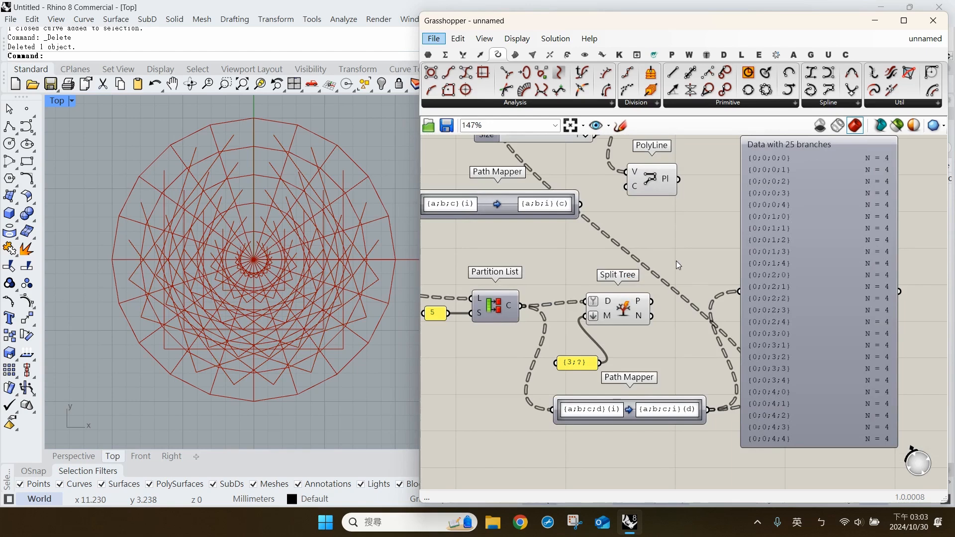
pyautogui.scroll(-2, 684, 296)
pyautogui.doubleClick(667, 372)
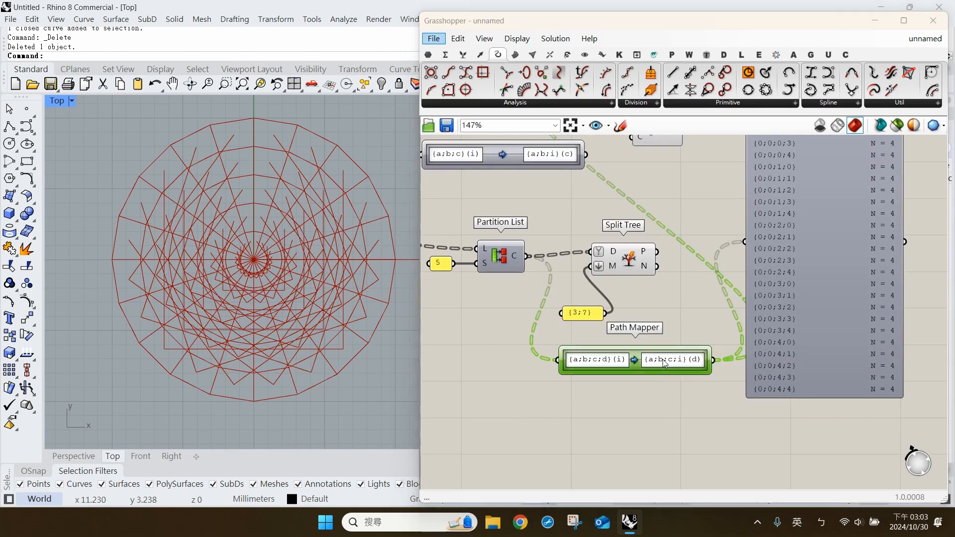
pyautogui.moveTo(622, 233); pyautogui.dragTo(604, 184)
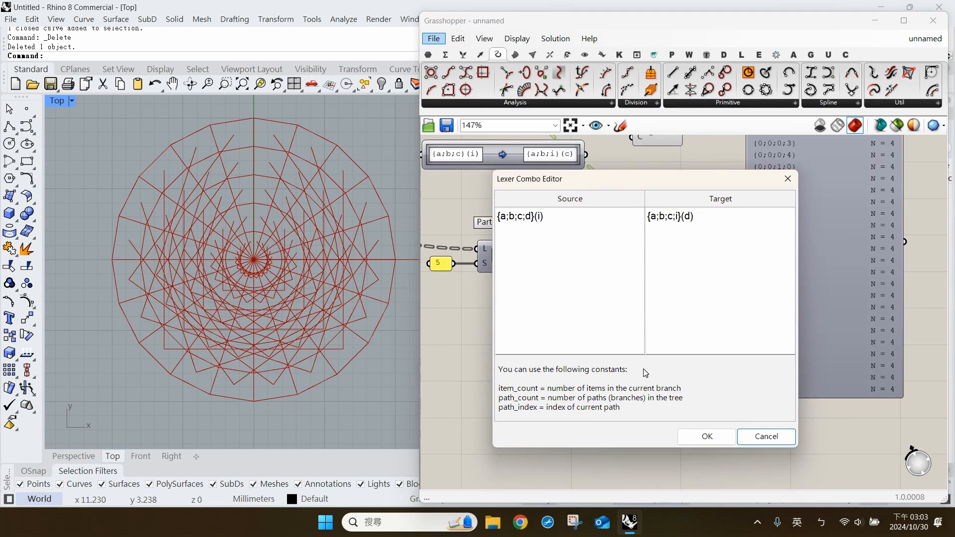
pyautogui.click(681, 218)
pyautogui.doubleClick(541, 217)
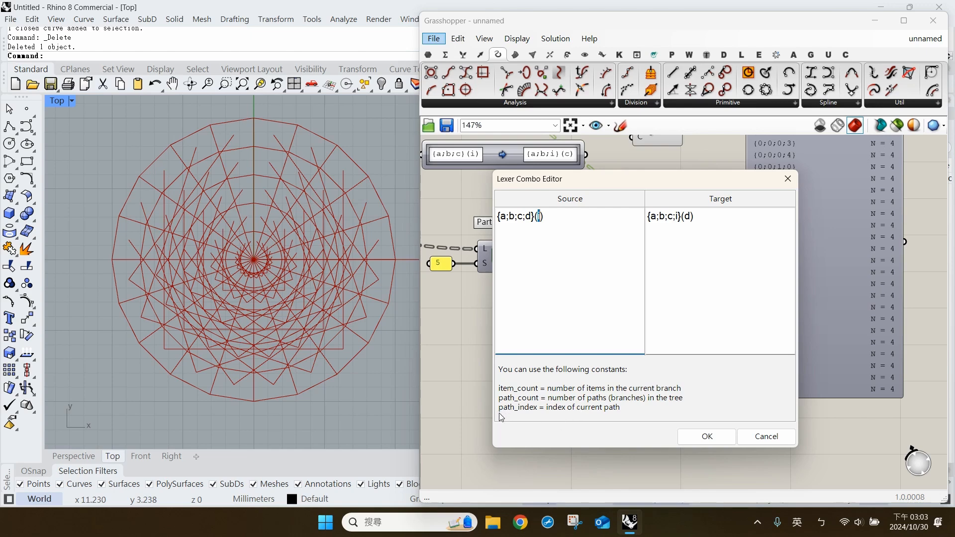
pyautogui.click(706, 434)
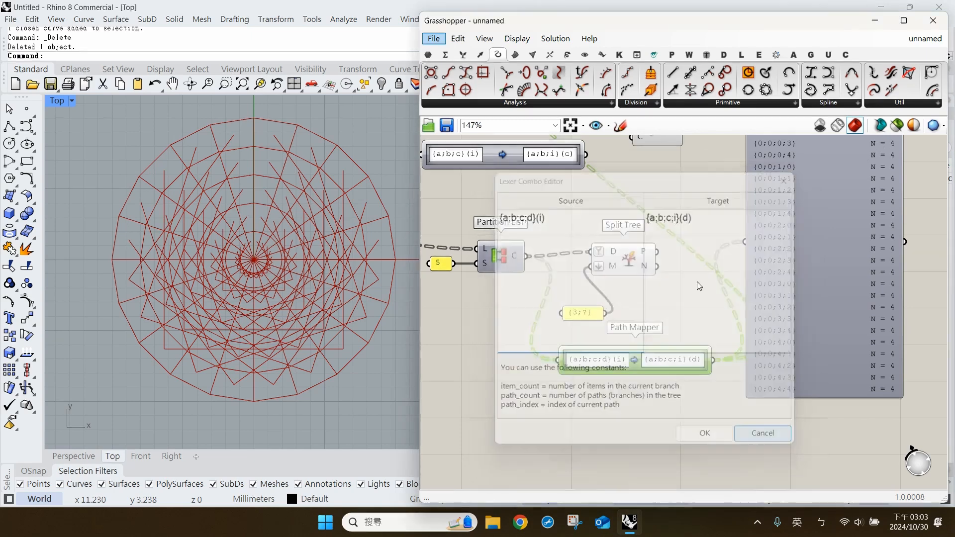
# Place a Tree Statistics component below the {a;b;c;d}(i) Path Mapper and feed it the Partition List chunks
pyautogui.click(463, 54)
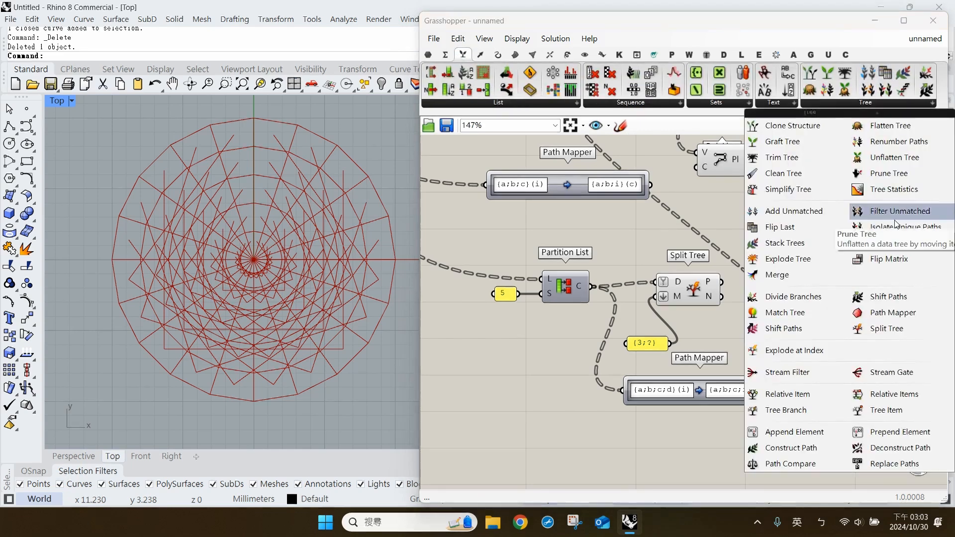
pyautogui.click(894, 189)
pyautogui.click(632, 320)
pyautogui.moveTo(583, 172); pyautogui.dragTo(699, 366)
# Add an enlarged panel that lists the paths output of Tree Statistics
pyautogui.doubleClick(759, 366)
pyautogui.write('panel')
pyautogui.press('Return')
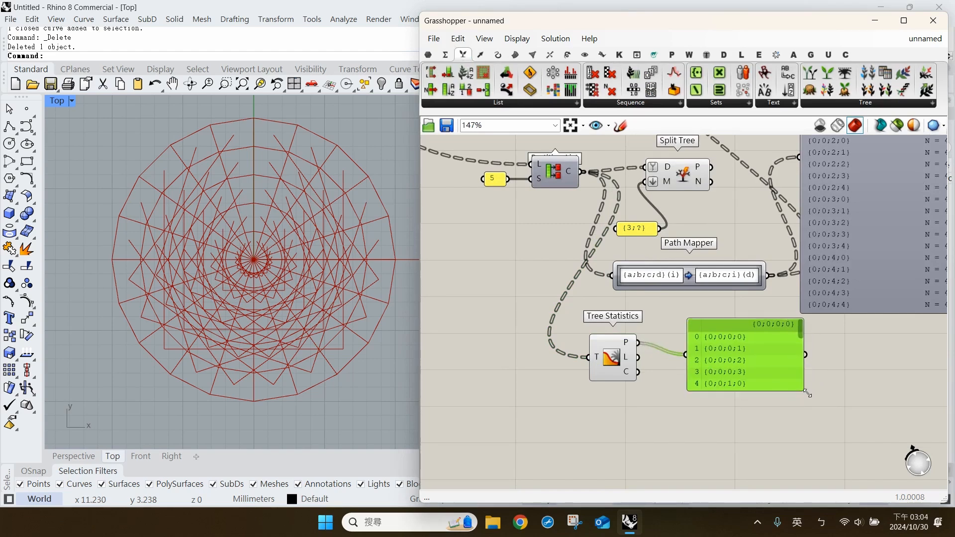
pyautogui.moveTo(807, 393); pyautogui.dragTo(879, 473)
pyautogui.moveTo(773, 419); pyautogui.dragTo(747, 347)
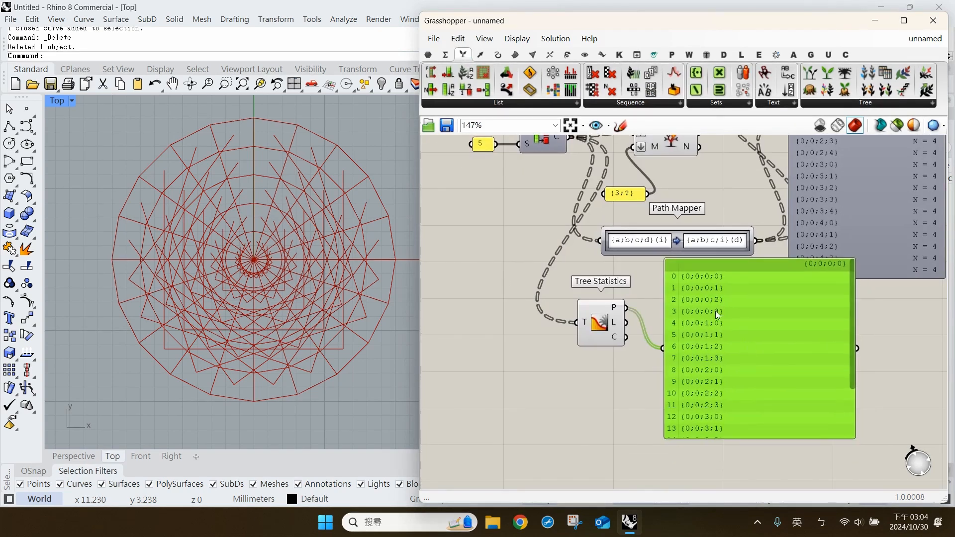
# Sketch underlines and downward arrows over the panel's indices and paths to show their order, and discard the sketch
pyautogui.click(620, 125)
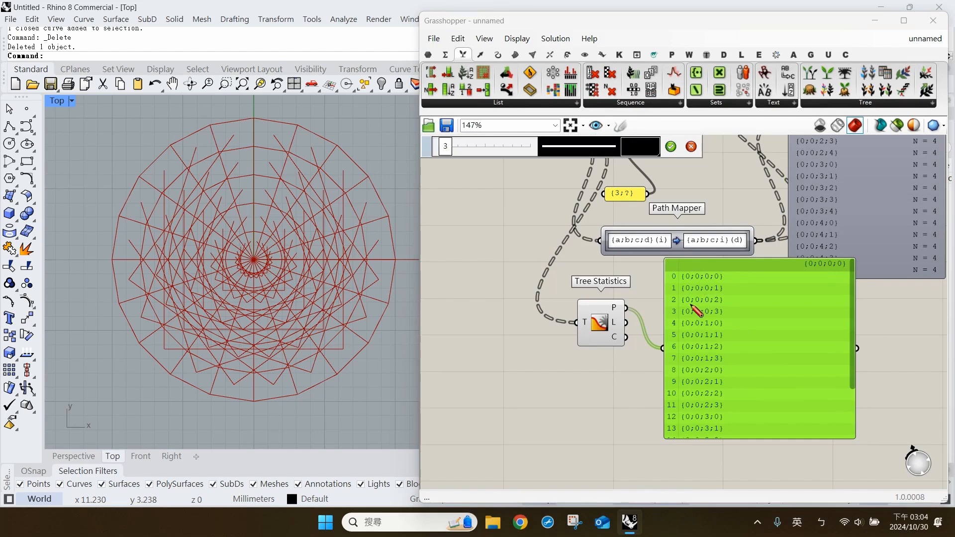
pyautogui.moveTo(669, 282)
pyautogui.mouseDown()
pyautogui.moveTo(680, 295)
pyautogui.moveTo(677, 335)
pyautogui.moveTo(679, 323)
pyautogui.mouseUp()
pyautogui.moveTo(657, 269)
pyautogui.mouseDown()
pyautogui.moveTo(659, 338)
pyautogui.moveTo(671, 316)
pyautogui.mouseUp()
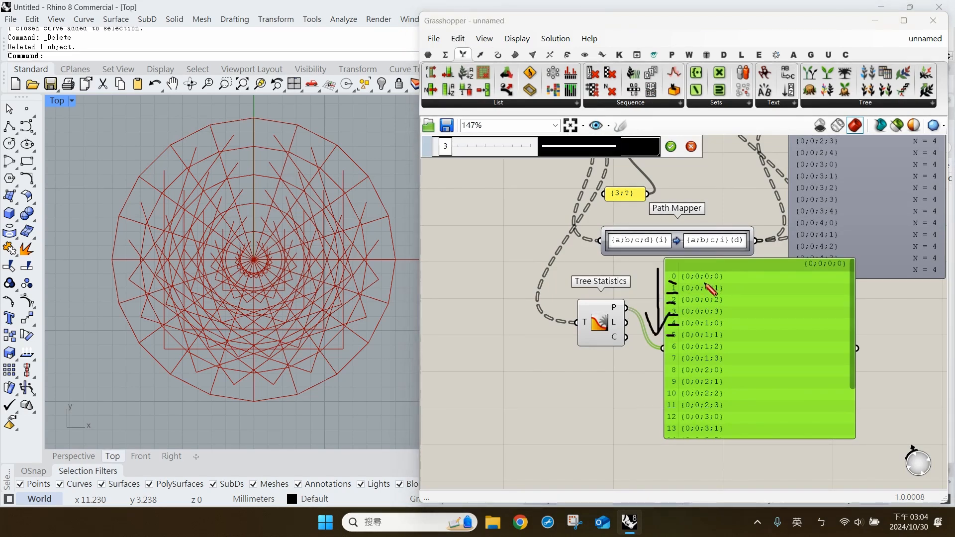
pyautogui.moveTo(703, 282)
pyautogui.mouseDown()
pyautogui.moveTo(727, 282)
pyautogui.moveTo(733, 357)
pyautogui.mouseUp()
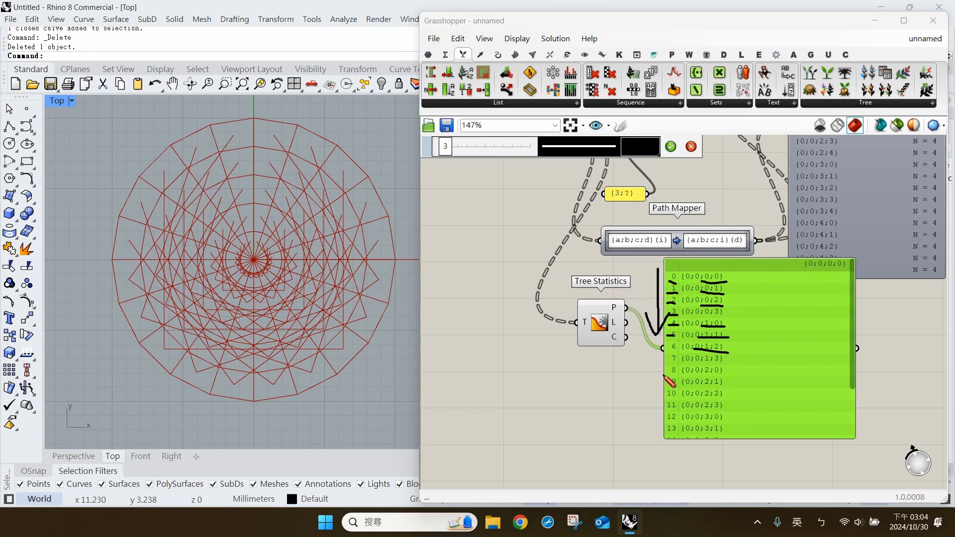
pyautogui.moveTo(727, 273)
pyautogui.mouseDown()
pyautogui.moveTo(727, 432)
pyautogui.moveTo(759, 414)
pyautogui.mouseUp()
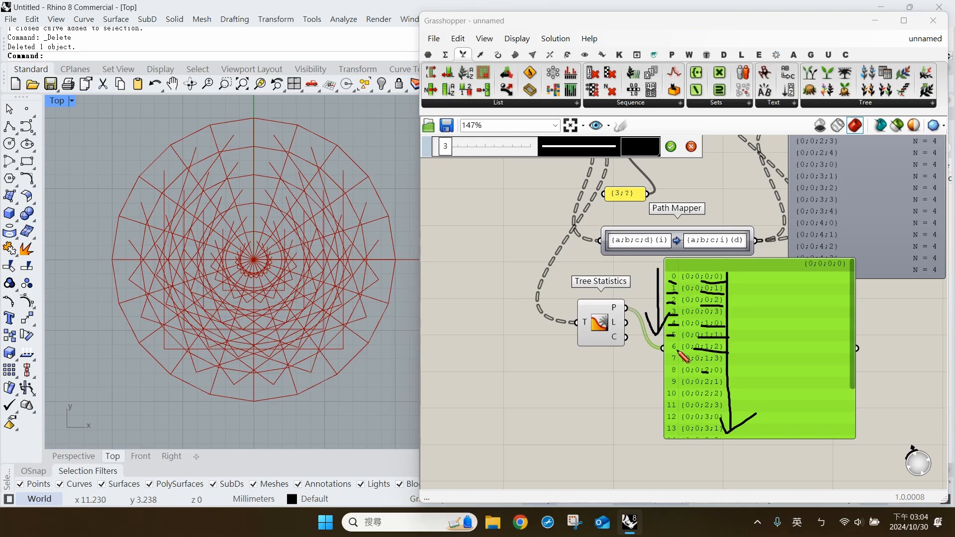
pyautogui.press('Escape')
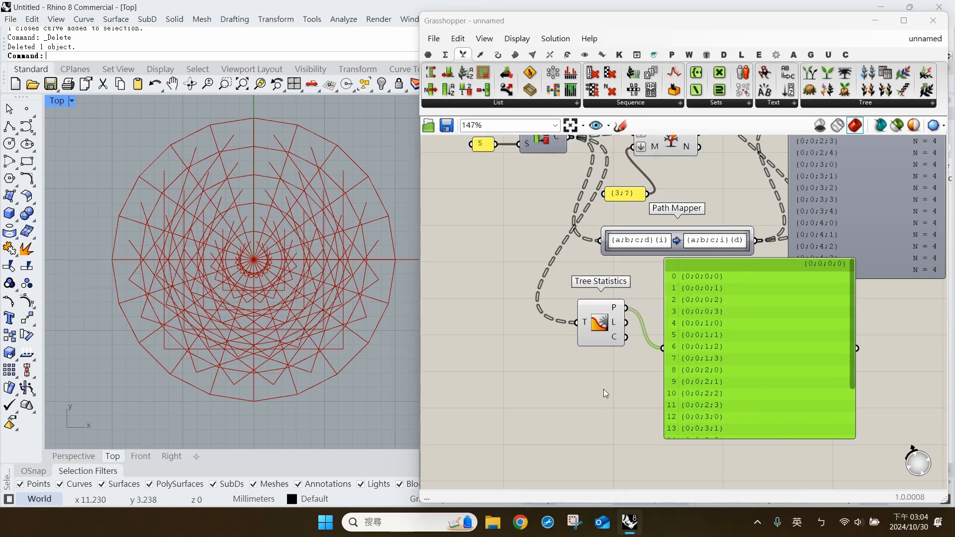
# Delete the paths panel and the Tree Statistics component
pyautogui.press('Delete')
pyautogui.click(603, 336)
pyautogui.press('Delete')
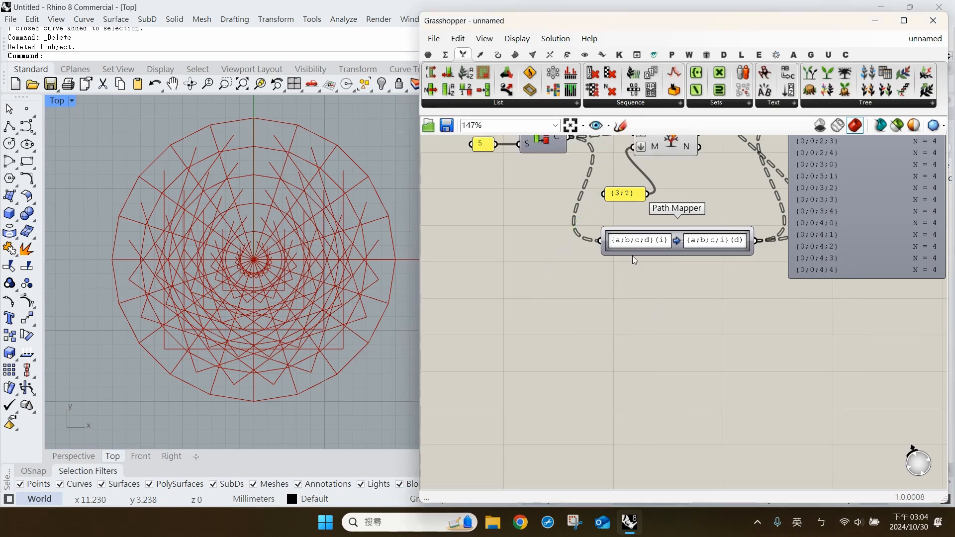
# Duplicate the {a;b;c;d}(i) Path Mapper below the original and set the copy's target to {path_index}
pyautogui.moveTo(642, 273); pyautogui.dragTo(636, 319, button='right')
pyautogui.click(631, 294)
pyautogui.keyDown('alt'); pyautogui.moveTo(631, 292); pyautogui.dragTo(631, 381); pyautogui.keyUp('alt')
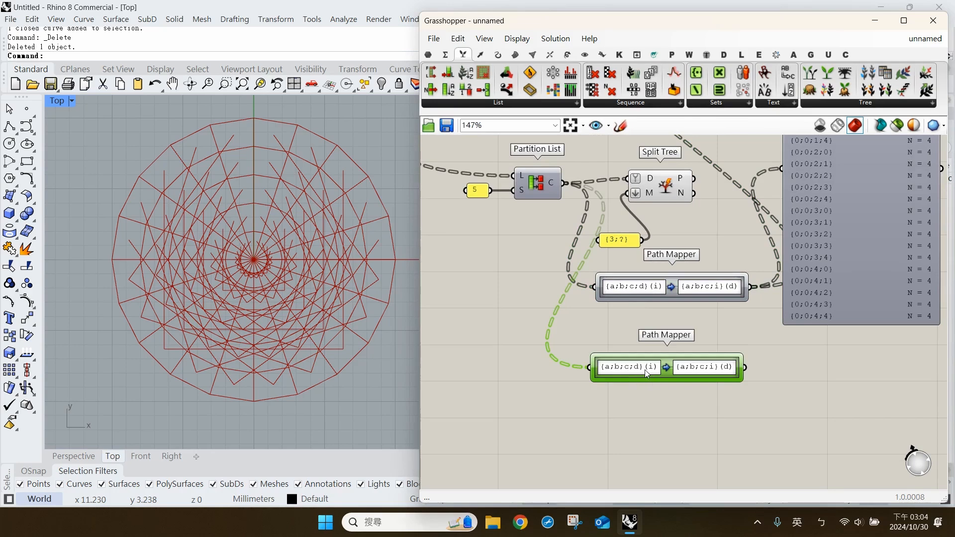
pyautogui.doubleClick(647, 375)
pyautogui.moveTo(694, 272); pyautogui.dragTo(656, 277)
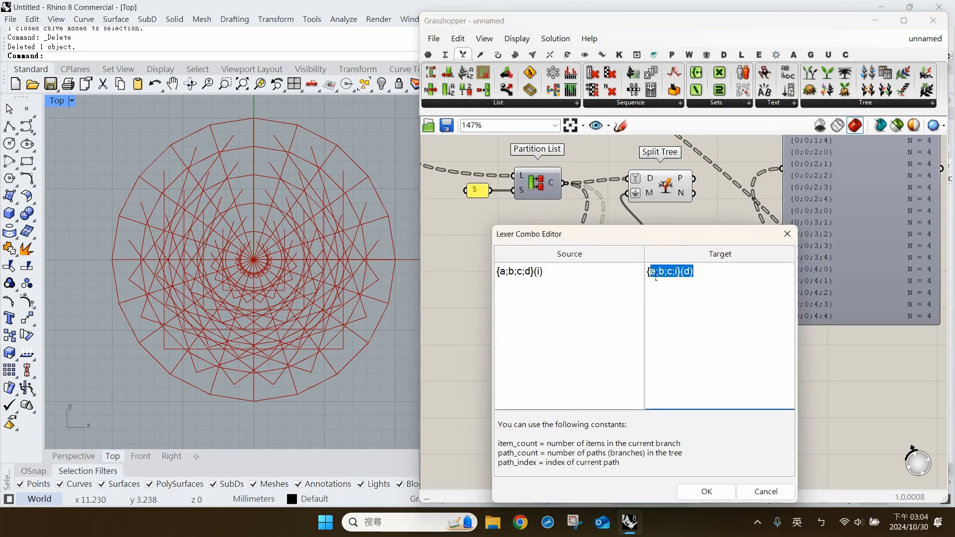
pyautogui.press('BackSpace')
pyautogui.click(713, 492)
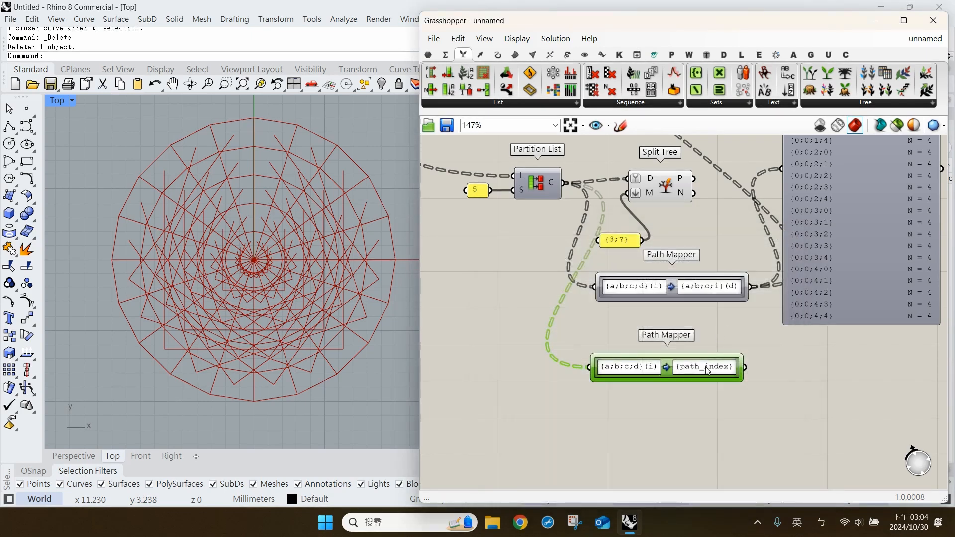
# Place a copy of the Param Viewer below the original and connect the {path_index} Path Mapper's output to it
pyautogui.moveTo(706, 366); pyautogui.dragTo(692, 391)
pyautogui.click(757, 343)
pyautogui.moveTo(825, 292); pyautogui.dragTo(784, 374)
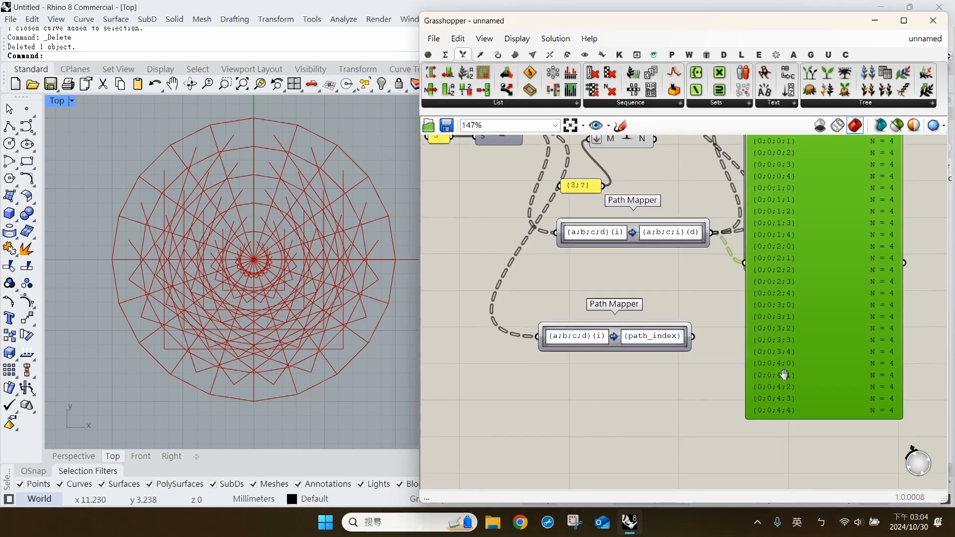
pyautogui.moveTo(693, 337); pyautogui.dragTo(763, 367)
pyautogui.moveTo(763, 367); pyautogui.dragTo(795, 252, button='right')
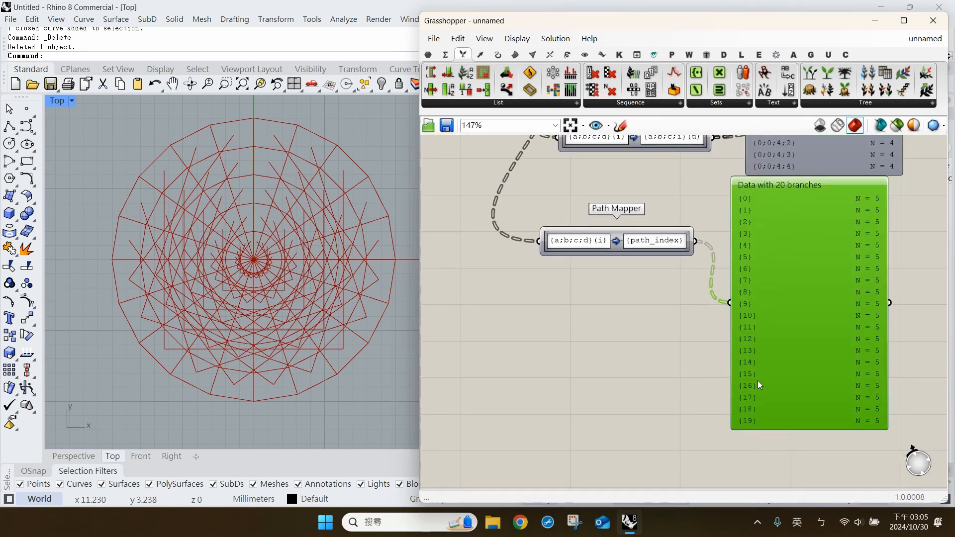
pyautogui.moveTo(774, 260); pyautogui.dragTo(786, 290)
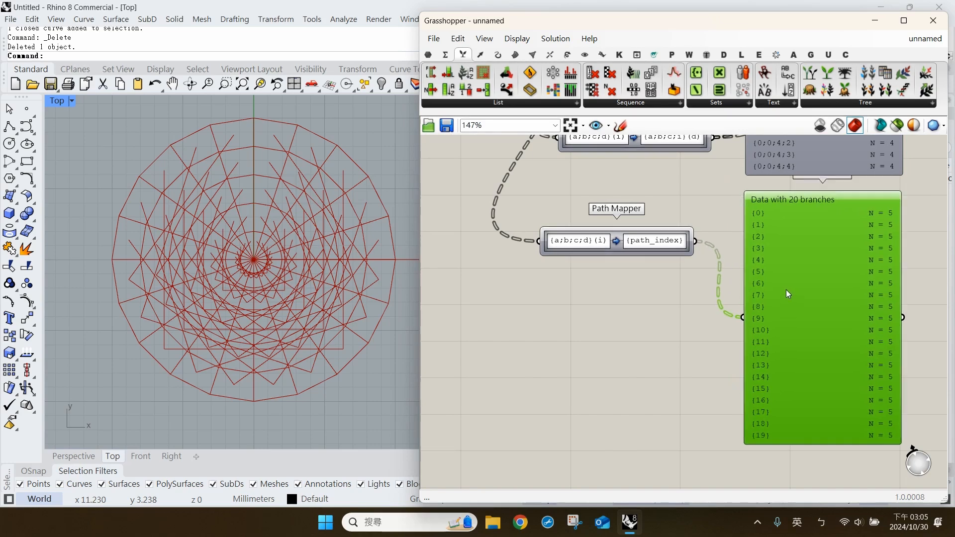
pyautogui.click(741, 346)
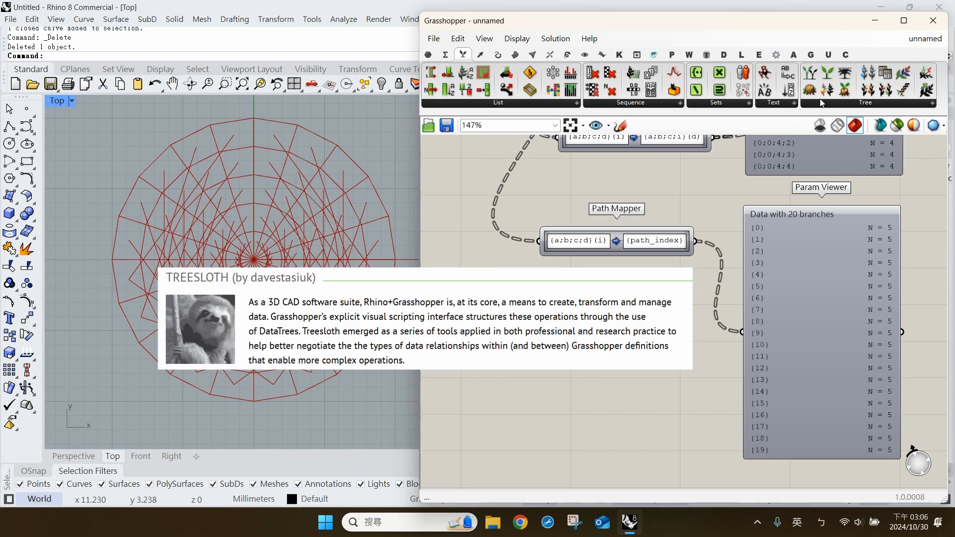
# Place a Renumber Paths component below the {path_index} Path Mapper and look through the other tree components
pyautogui.click(824, 103)
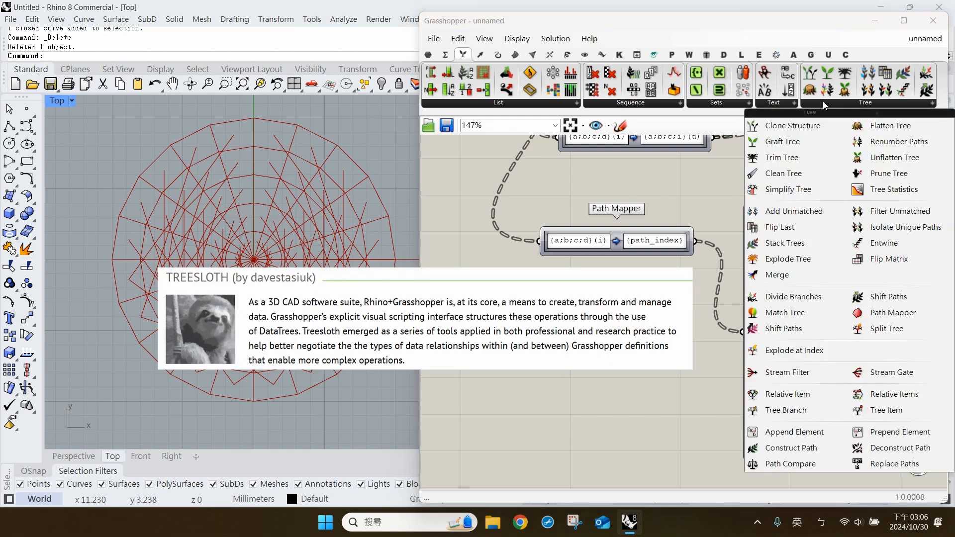
pyautogui.click(891, 141)
pyautogui.click(622, 368)
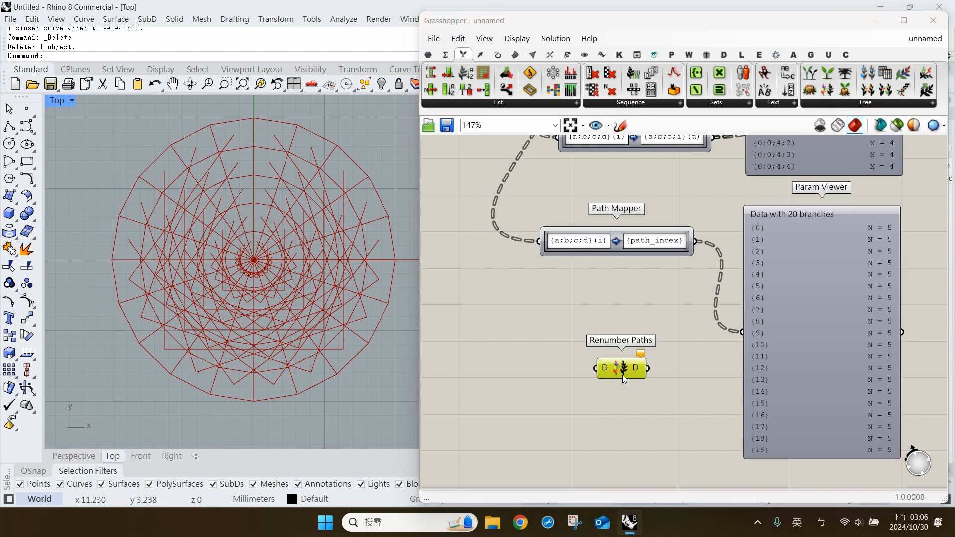
pyautogui.moveTo(622, 375); pyautogui.dragTo(623, 352)
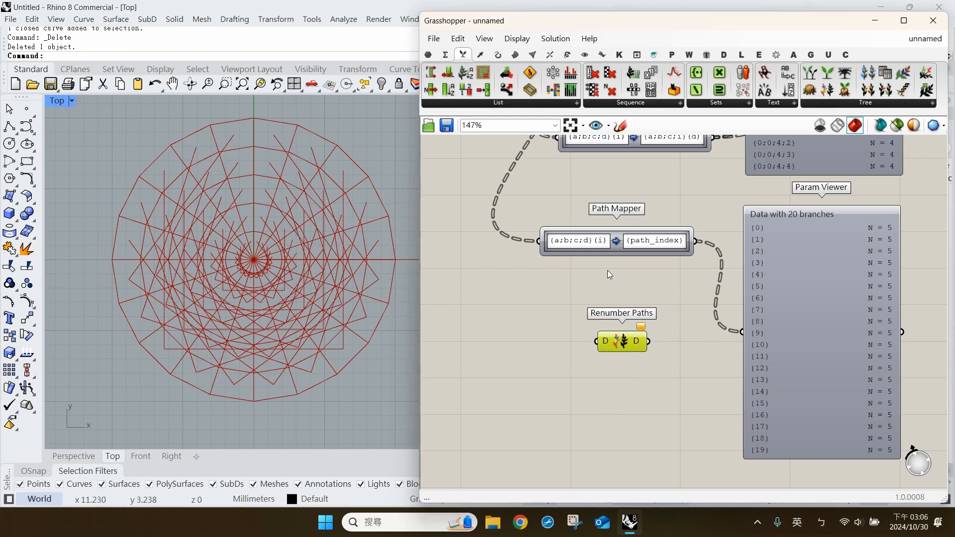
pyautogui.click(866, 102)
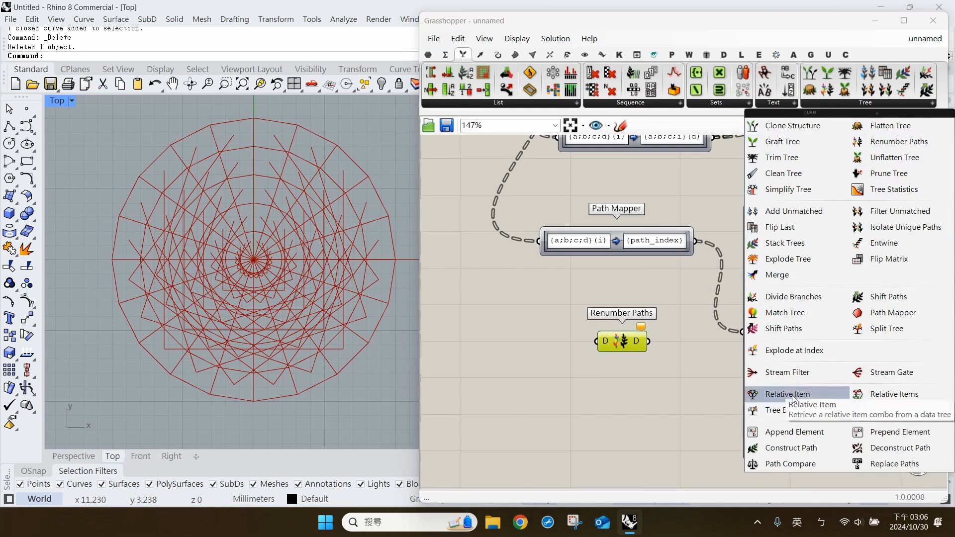
pyautogui.click(658, 405)
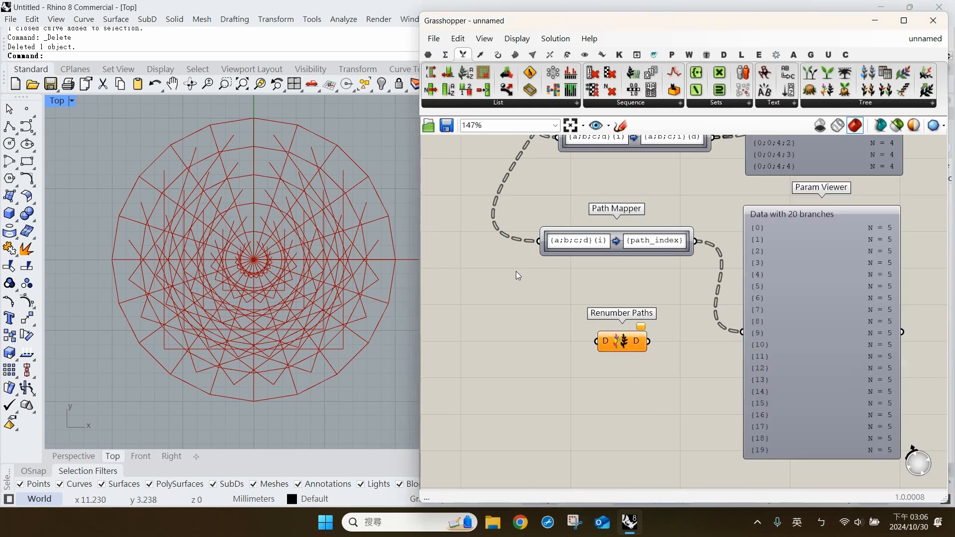